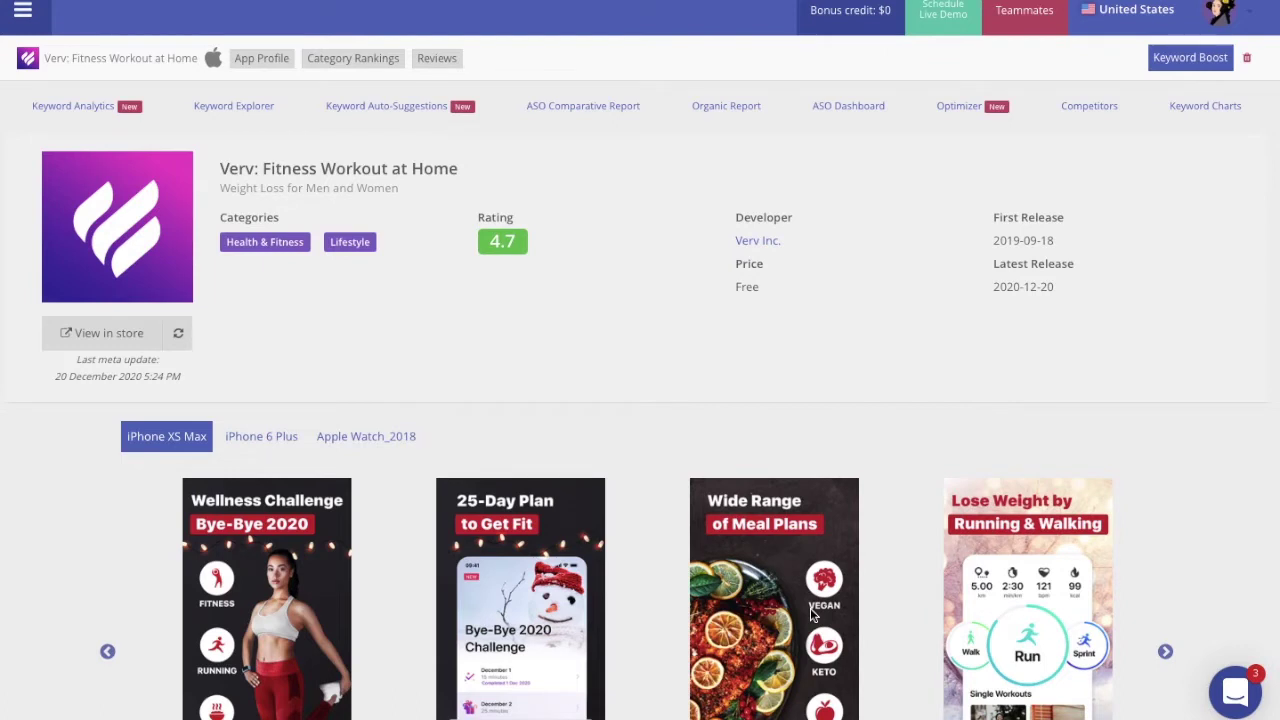
Look through the iPhone XS Max store screenshots on the Verv: Fitness Workout at Home app profile
scroll(811, 615, "down", 3)
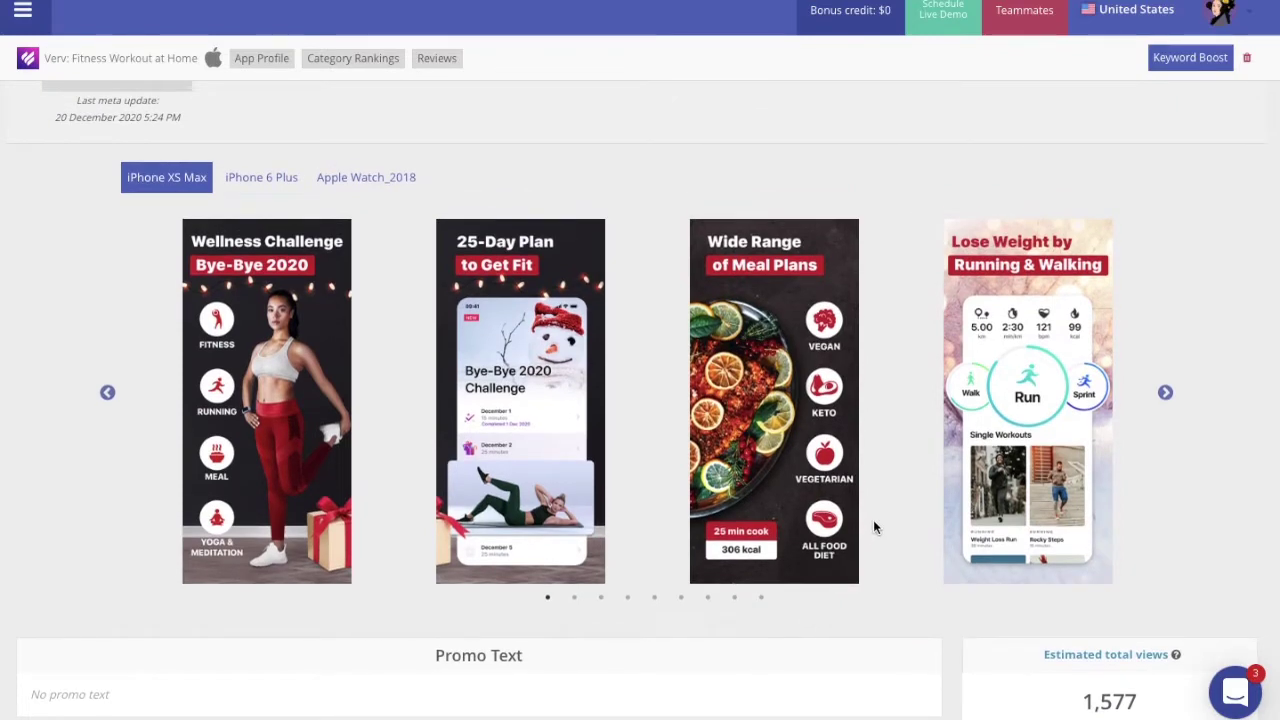
left_click(1165, 393)
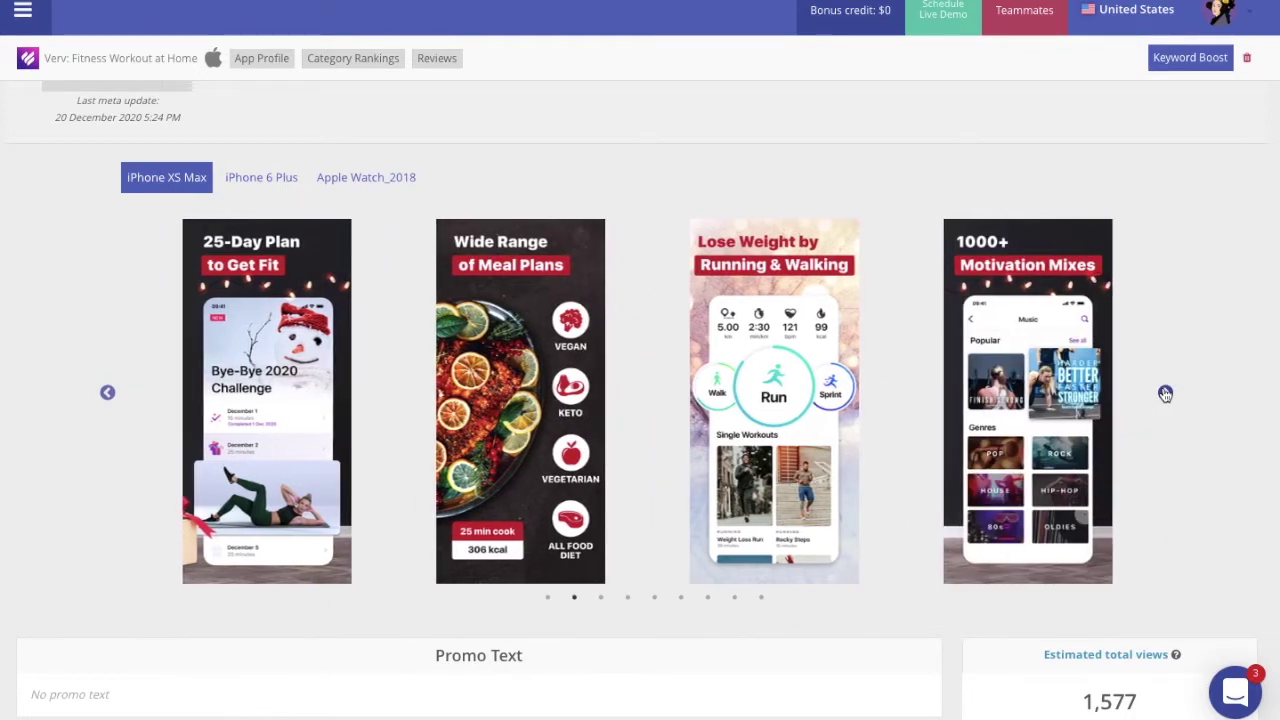
left_click(1165, 393)
left_click(1165, 393)
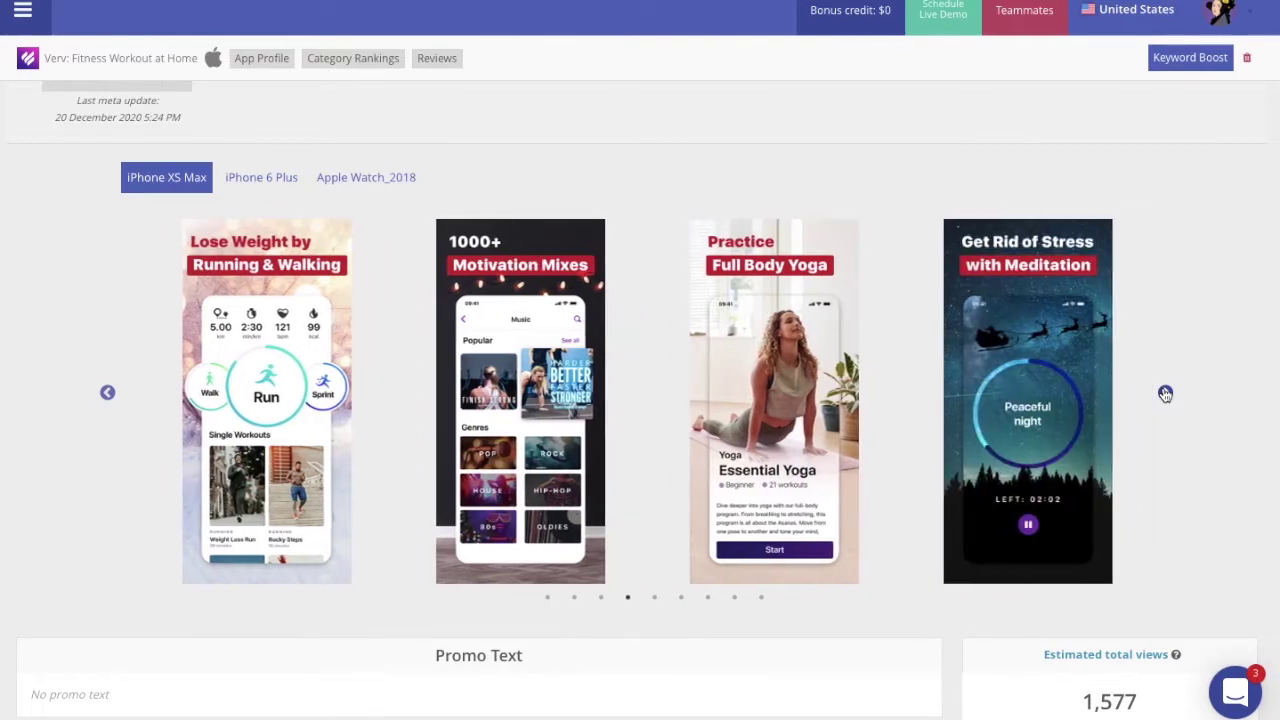
left_click(1165, 393)
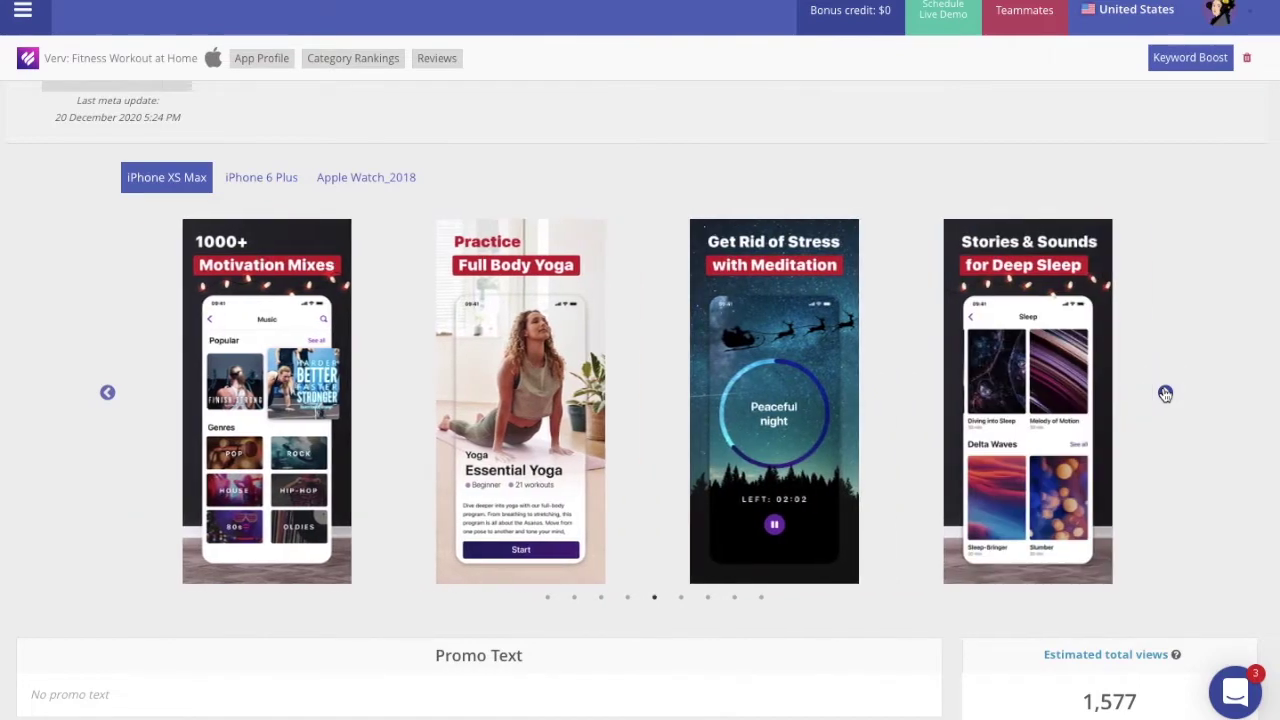
left_click(1165, 393)
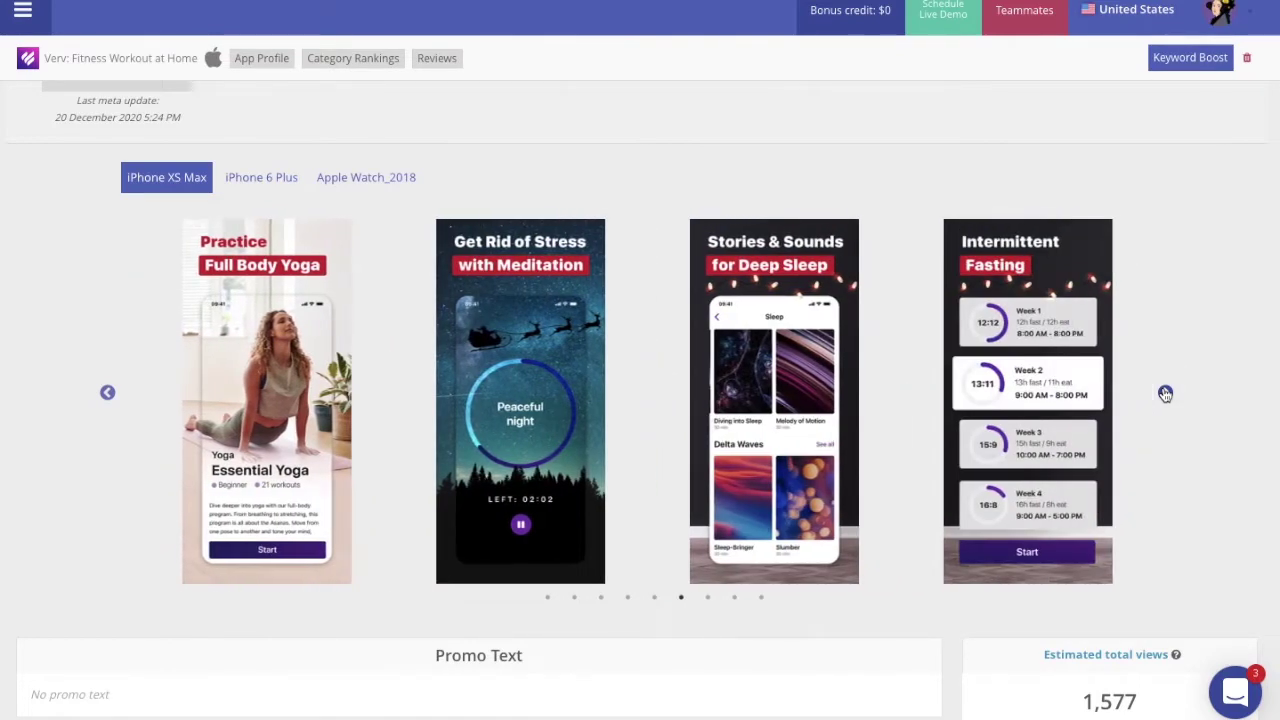
left_click(1165, 393)
Read the app profile's description, recent changes and in-app purchases for Verv
scroll(766, 535, "down", 10)
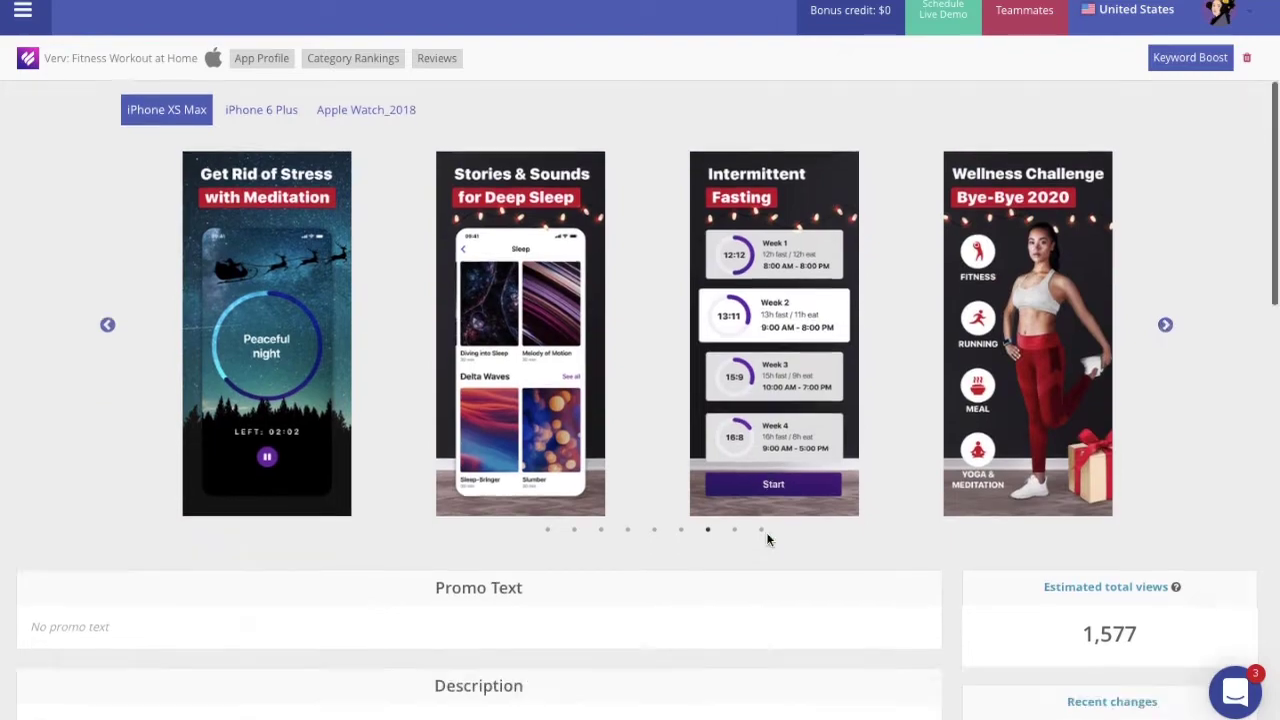
scroll(767, 540, "up", 3)
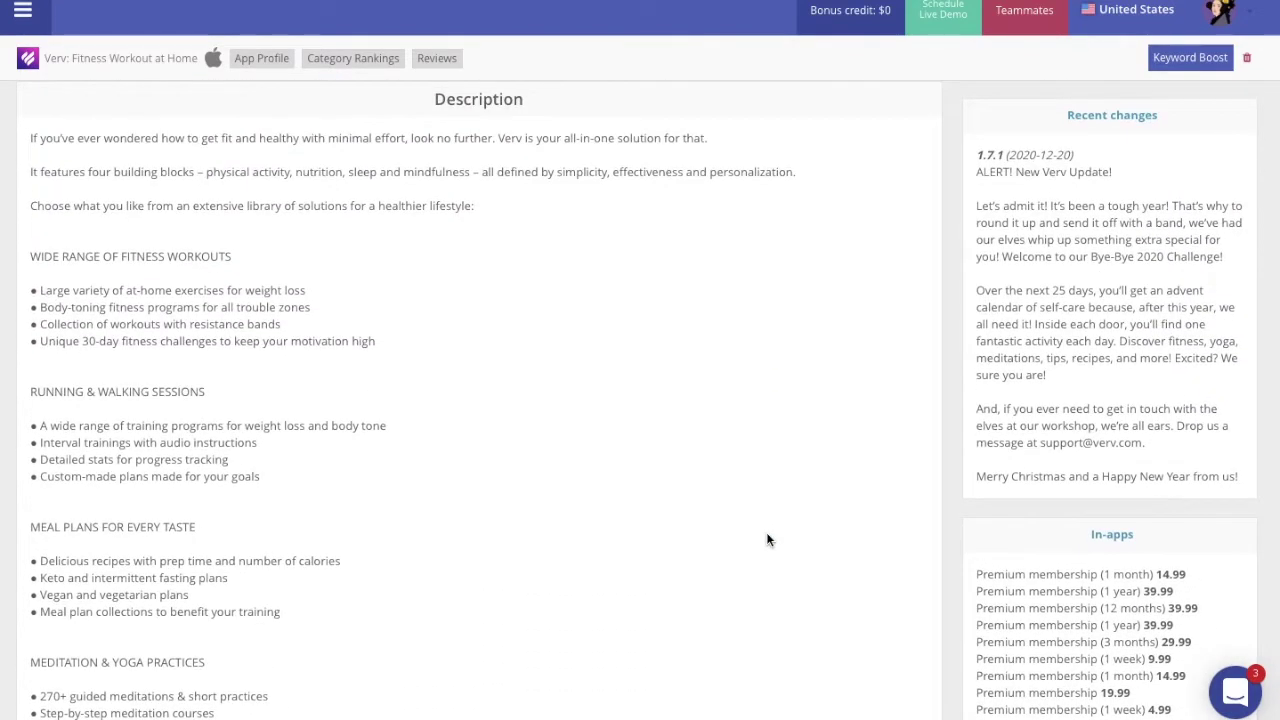
scroll(768, 533, "down", 5)
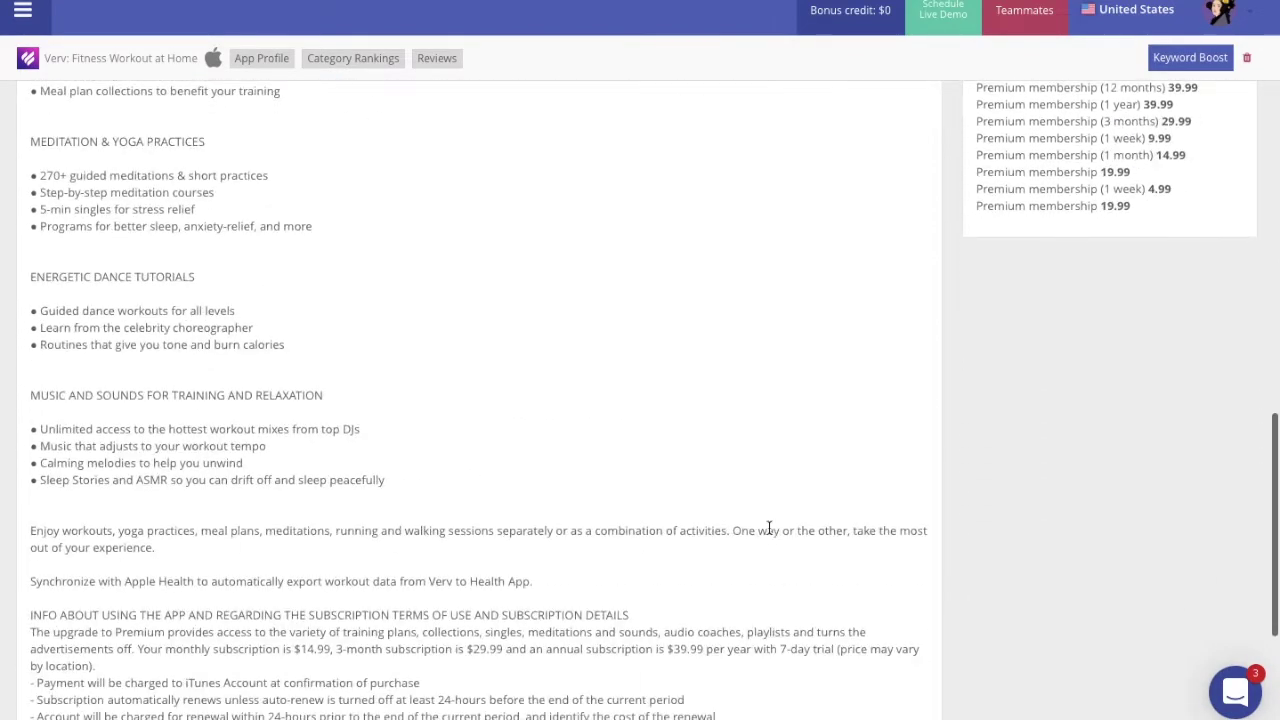
scroll(768, 527, "up", 1)
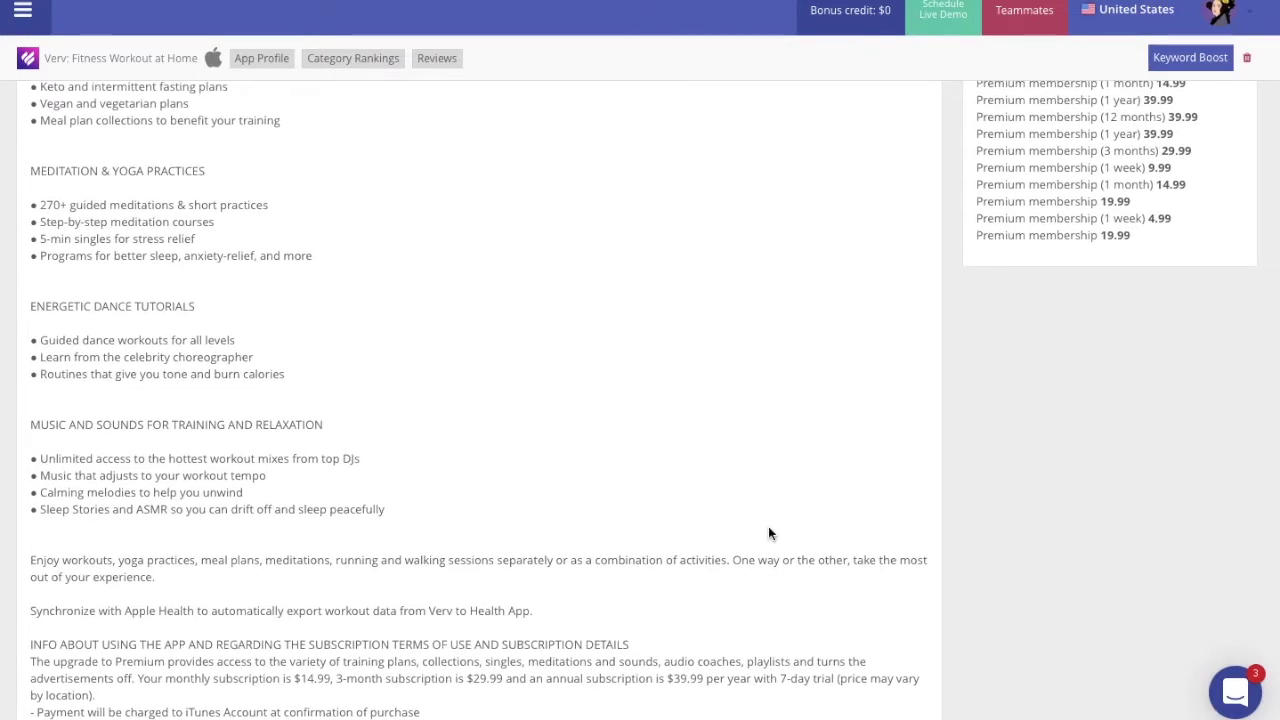
scroll(768, 533, "down", 2)
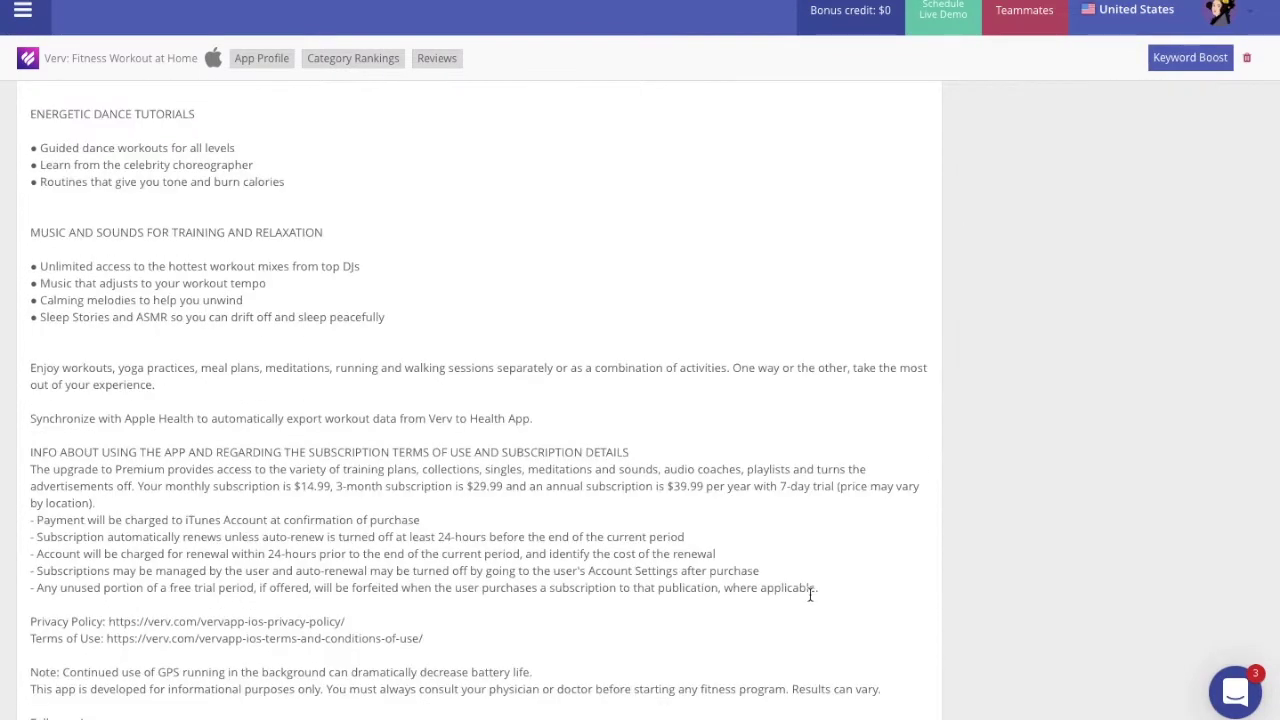
key("Home")
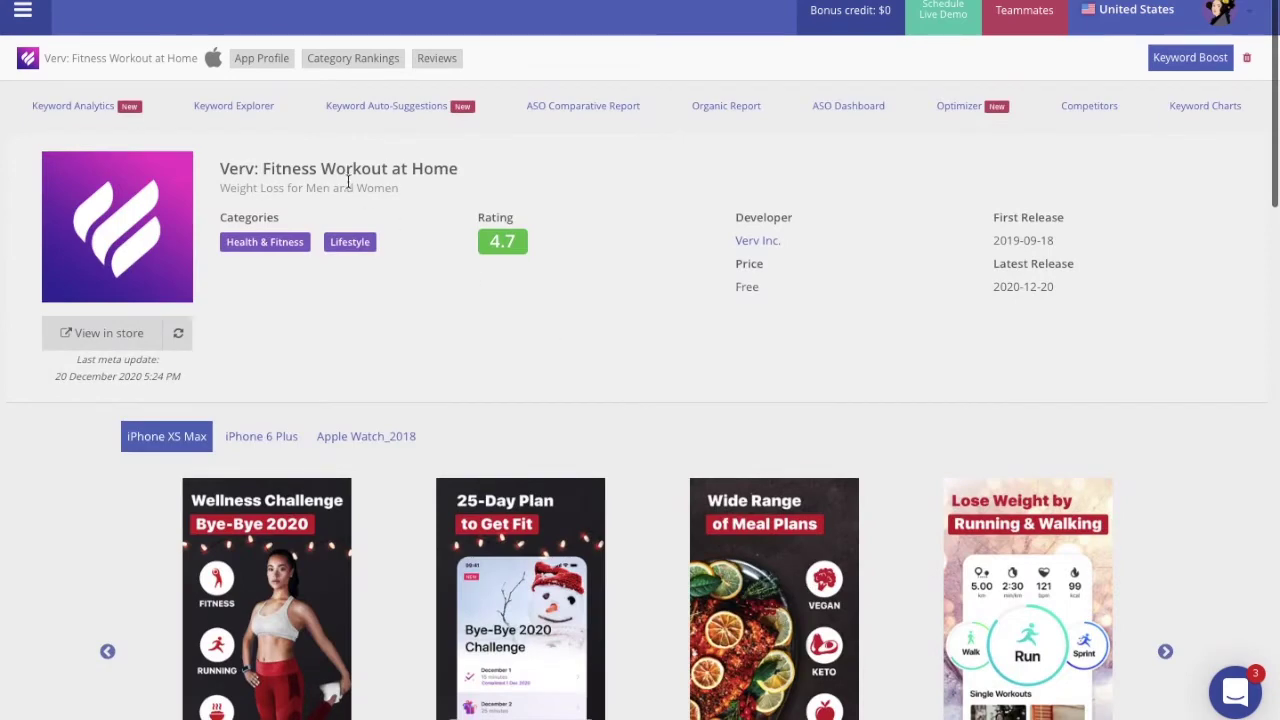
Open Keyword Analytics for the Verv app and review the keyword table and suggested keywords
left_click(81, 118)
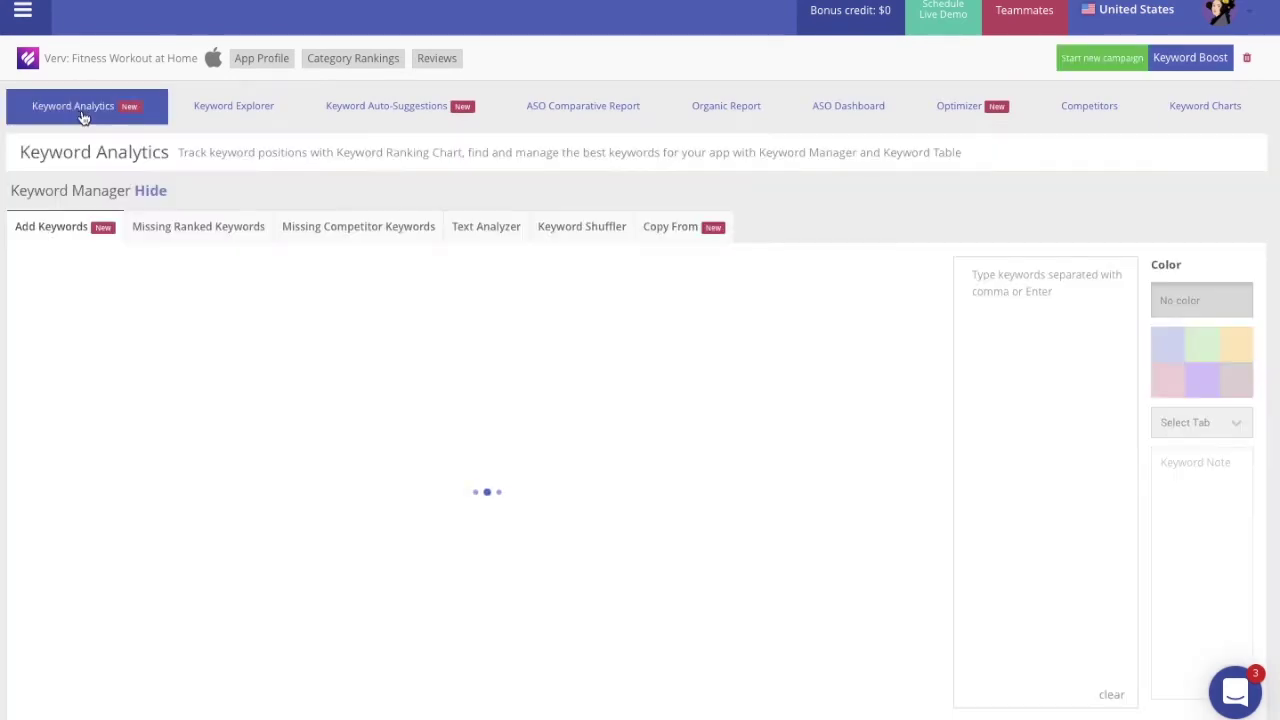
scroll(321, 405, "down", 5)
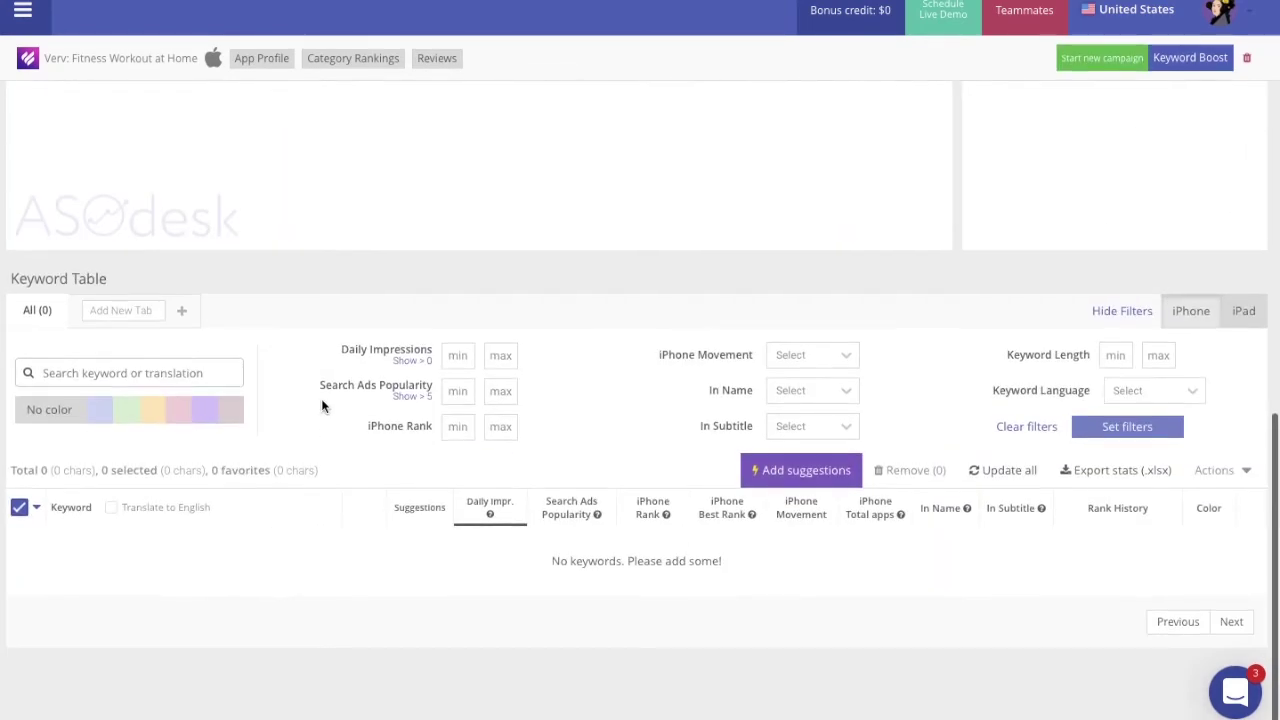
scroll(321, 403, "up", 8)
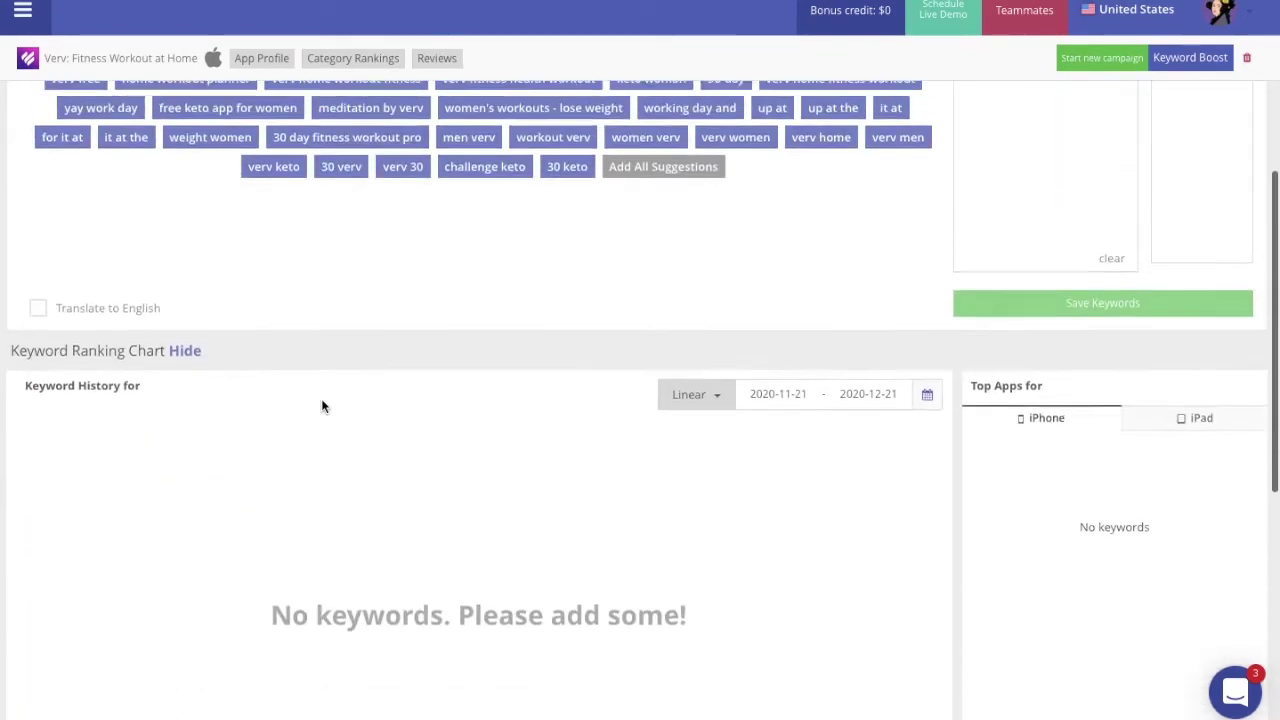
scroll(321, 404, "up", 2)
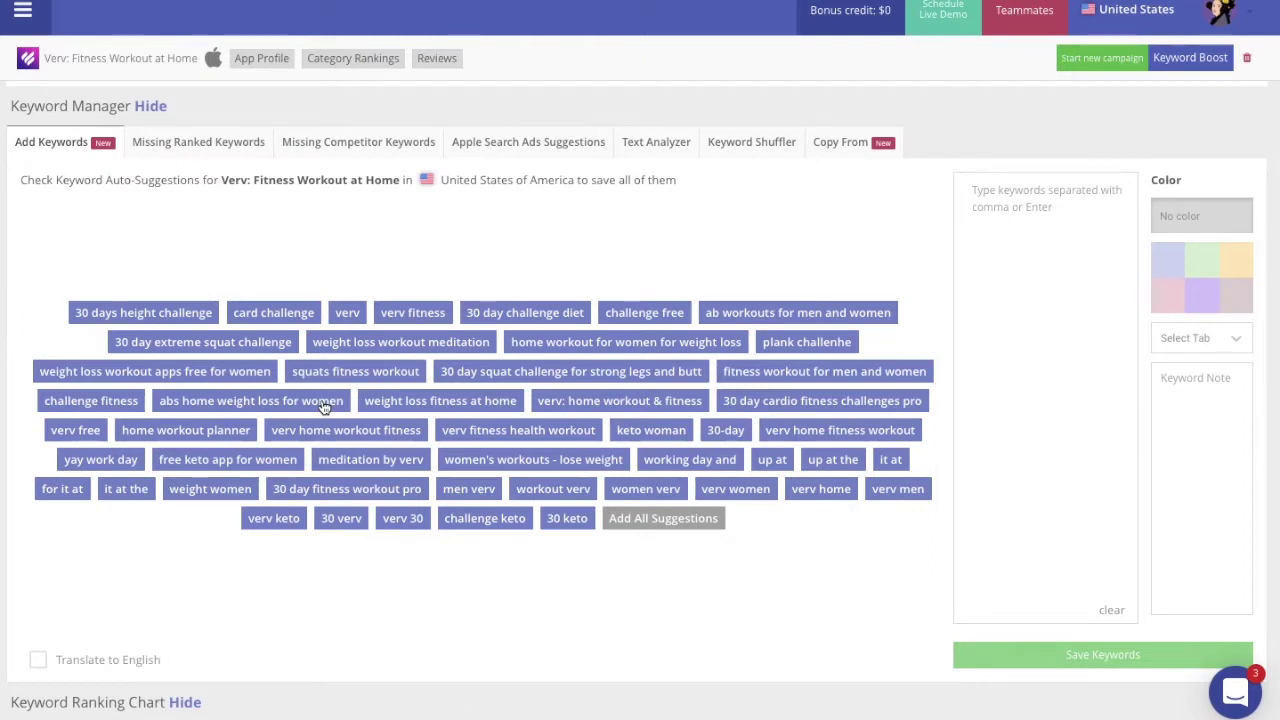
Show the missing ranked keywords and filter them to at least 1 daily impression and a Search Ads popularity of at least 6
left_click(213, 146)
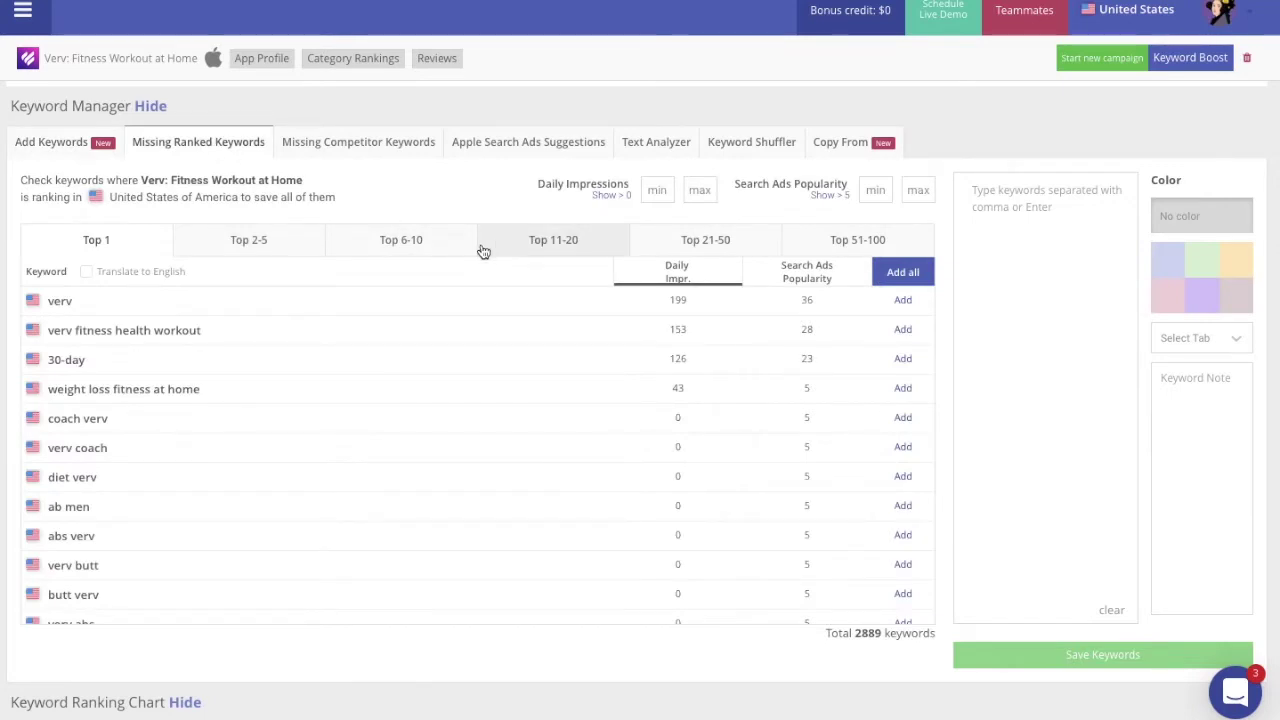
scroll(614, 466, "down", 4)
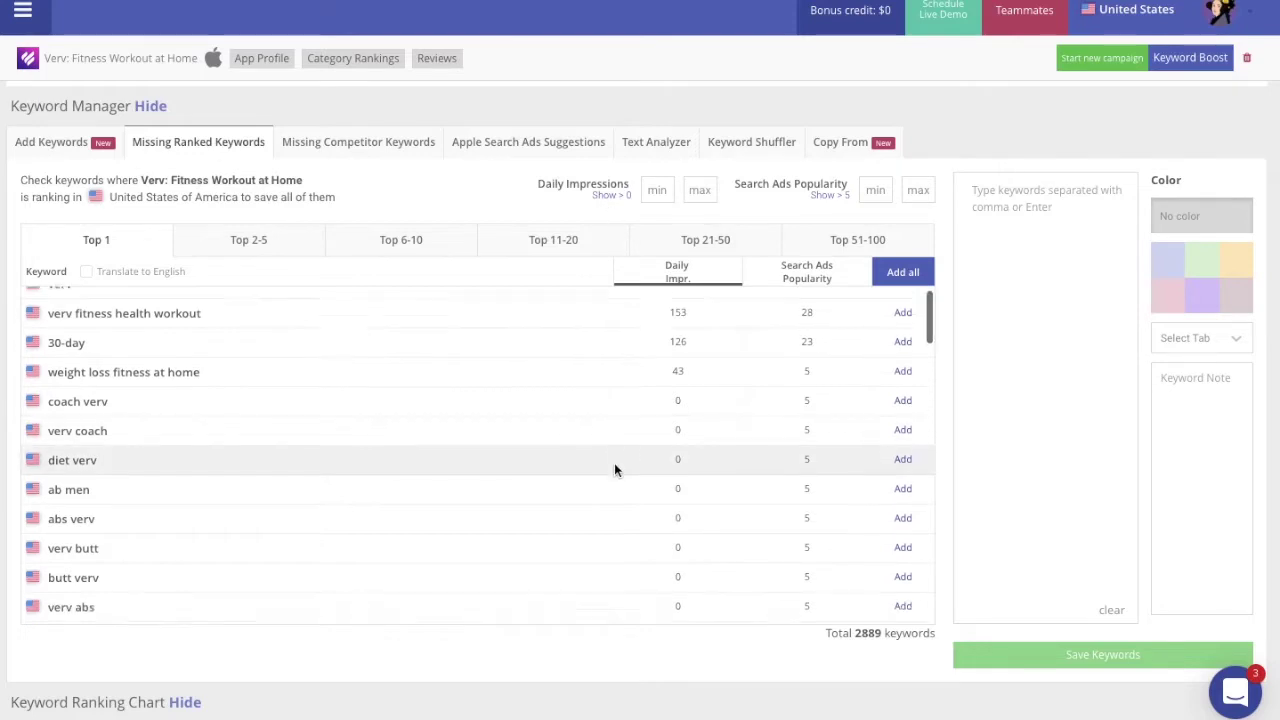
scroll(614, 470, "up", 8)
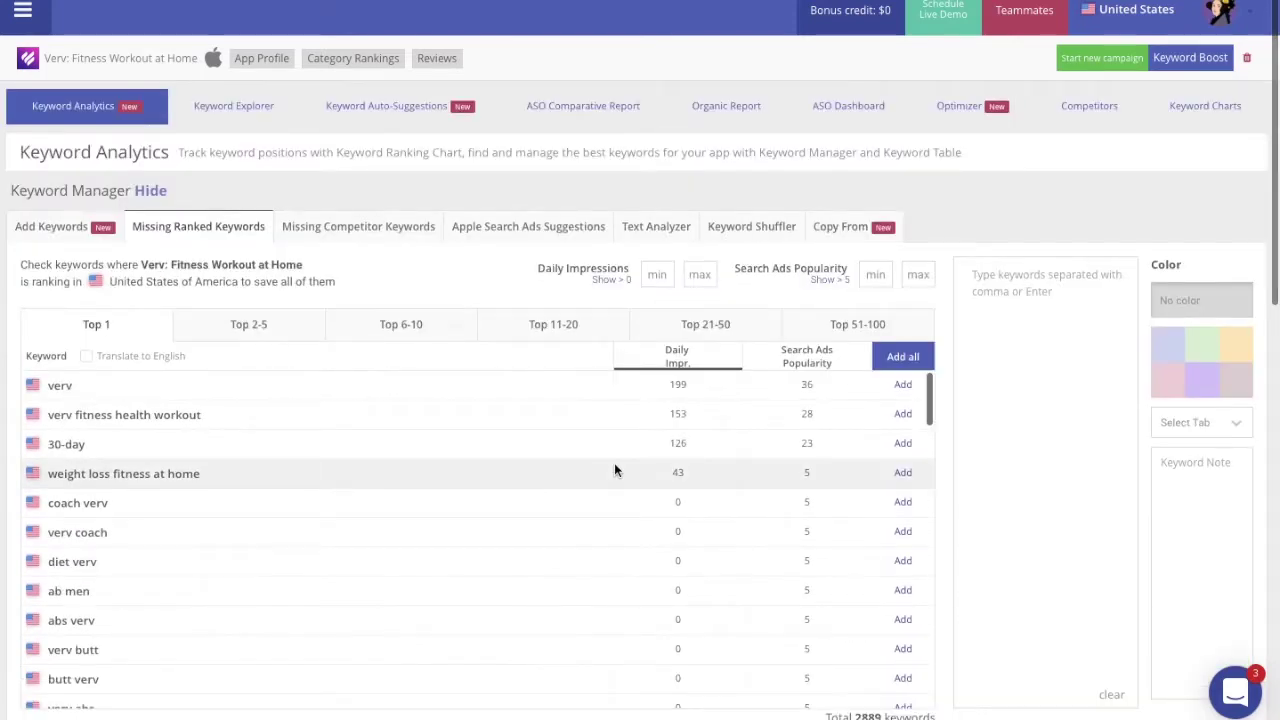
left_click(621, 282)
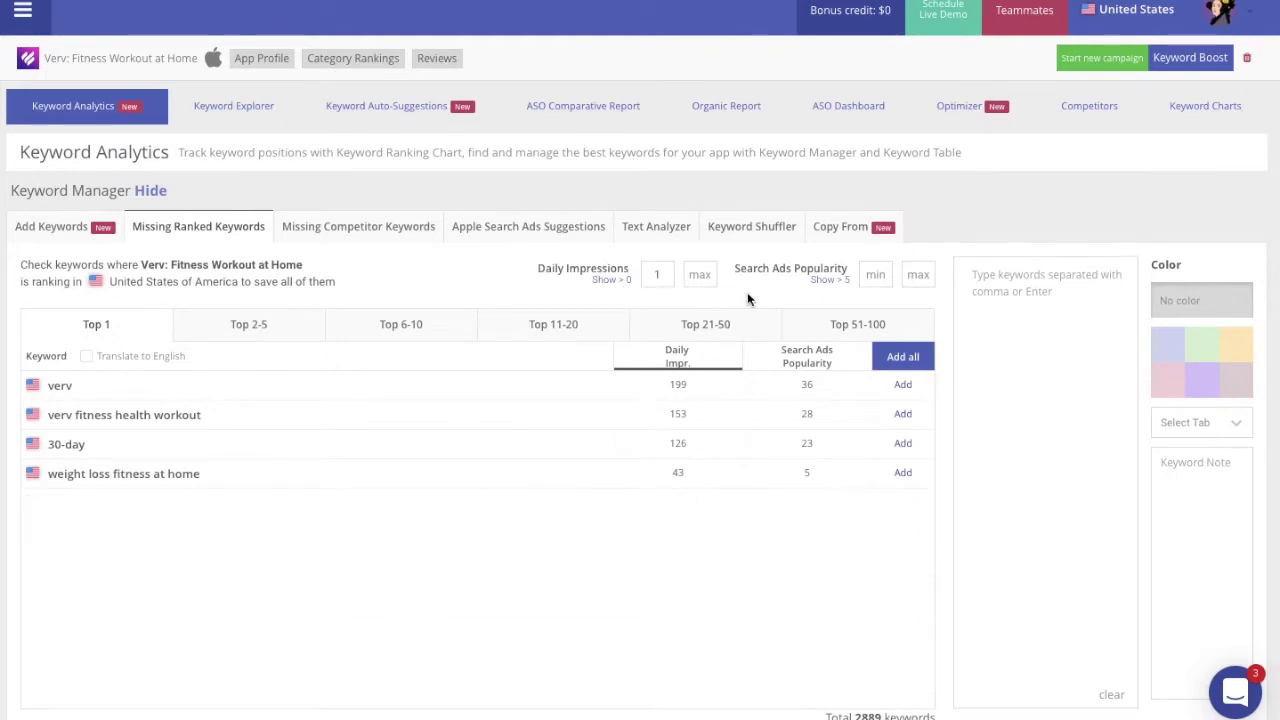
left_click(823, 282)
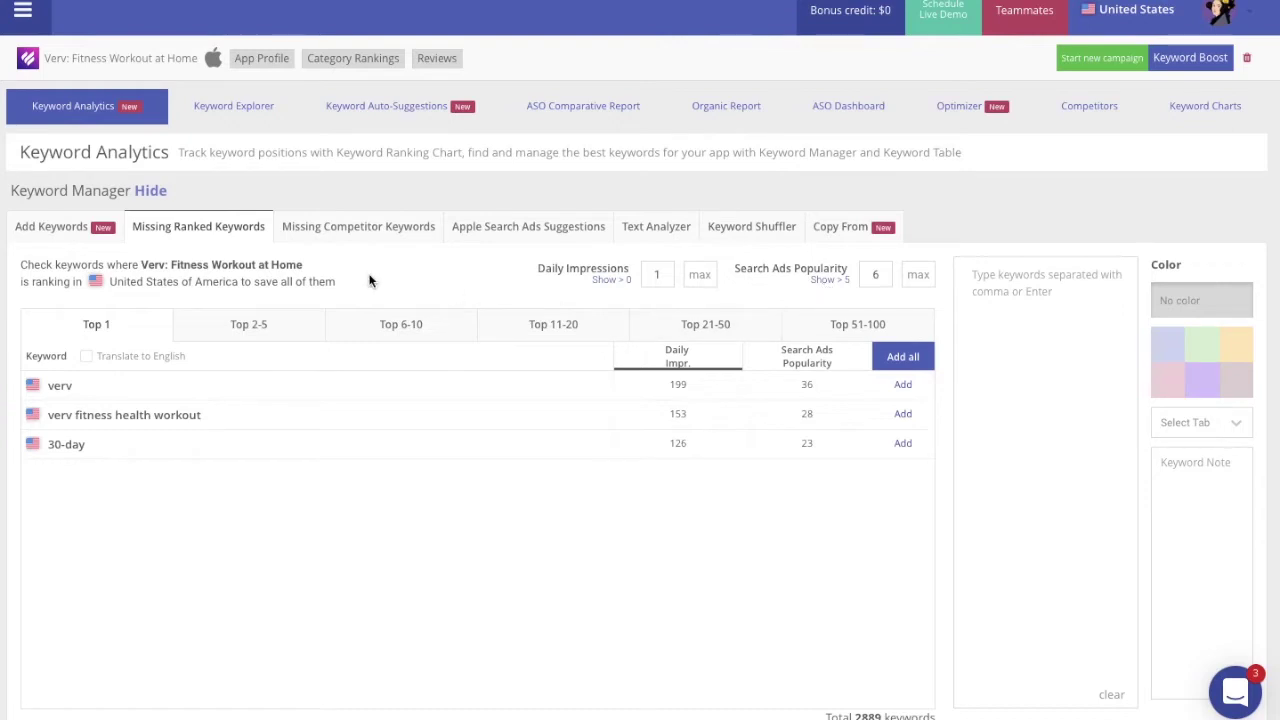
Preview the English translations of the Top 1 keywords, turn them off again and reapply the daily impressions filter
left_click(87, 357)
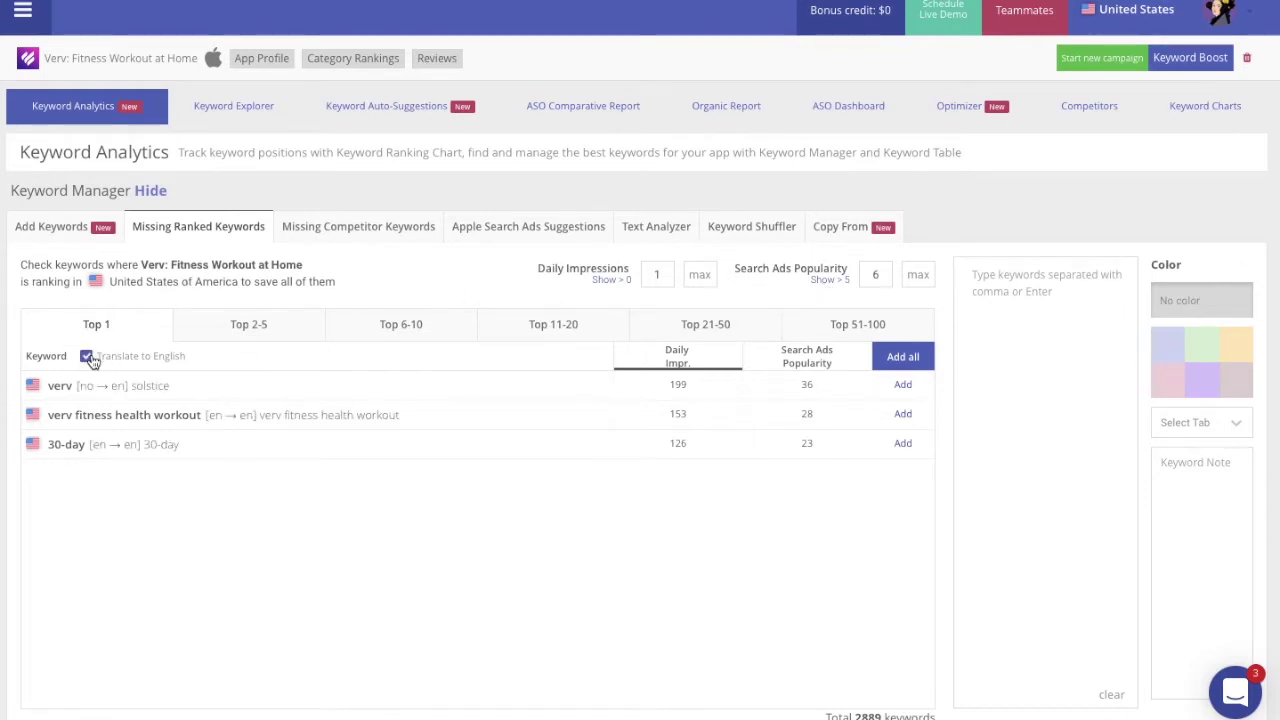
left_click(87, 357)
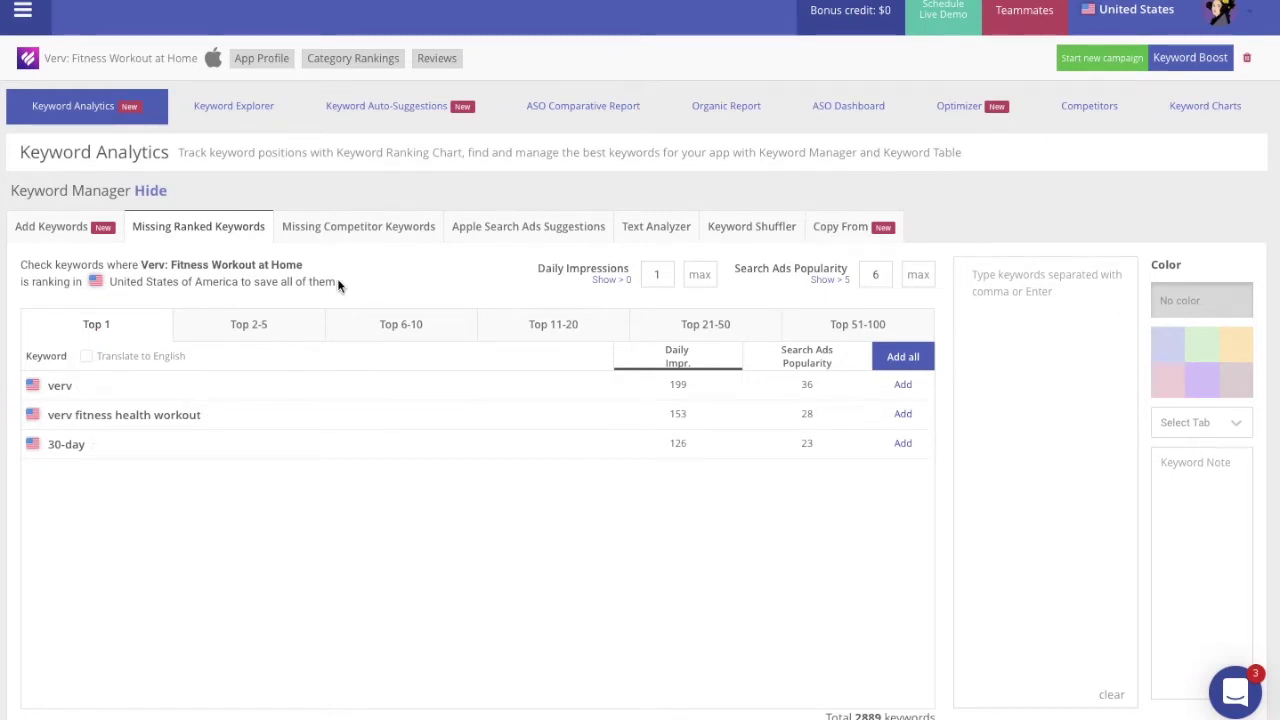
left_click(652, 274)
left_click(619, 289)
Add the Top 1 keywords "verv", "verv fitness health workout" and "30-day" to the list of keywords to save
left_click(903, 384)
left_click(904, 416)
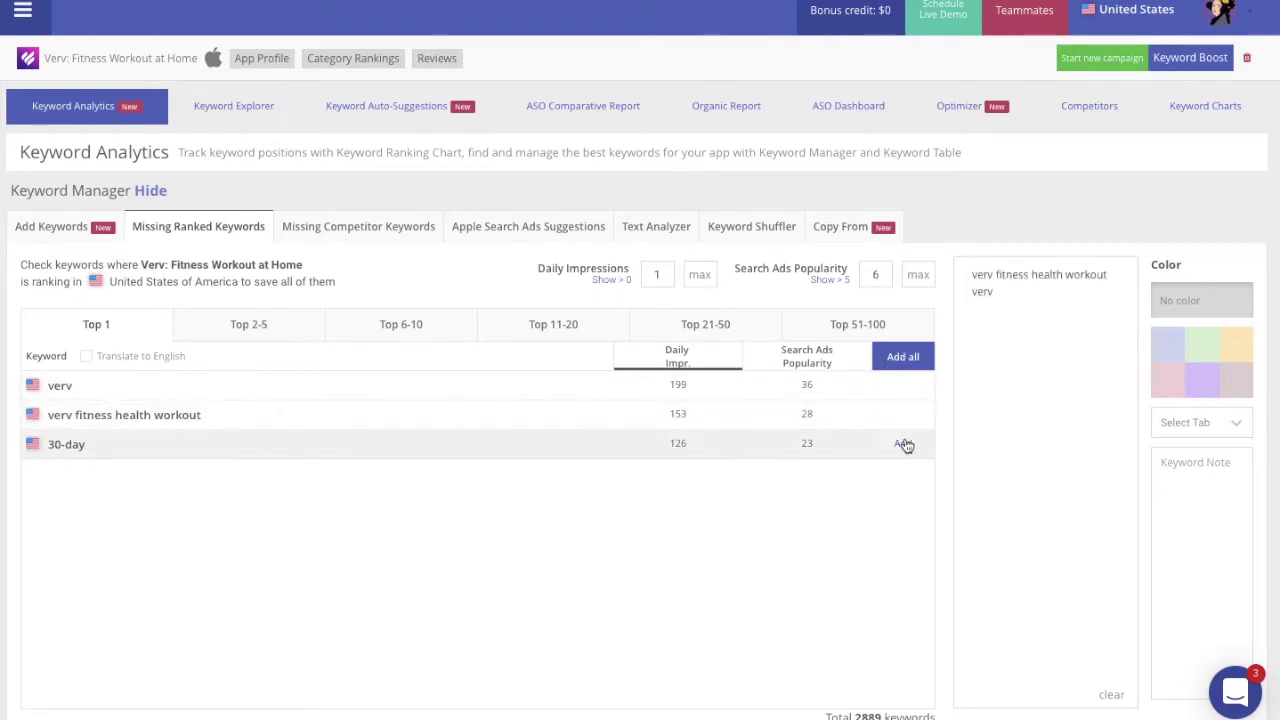
left_click(903, 444)
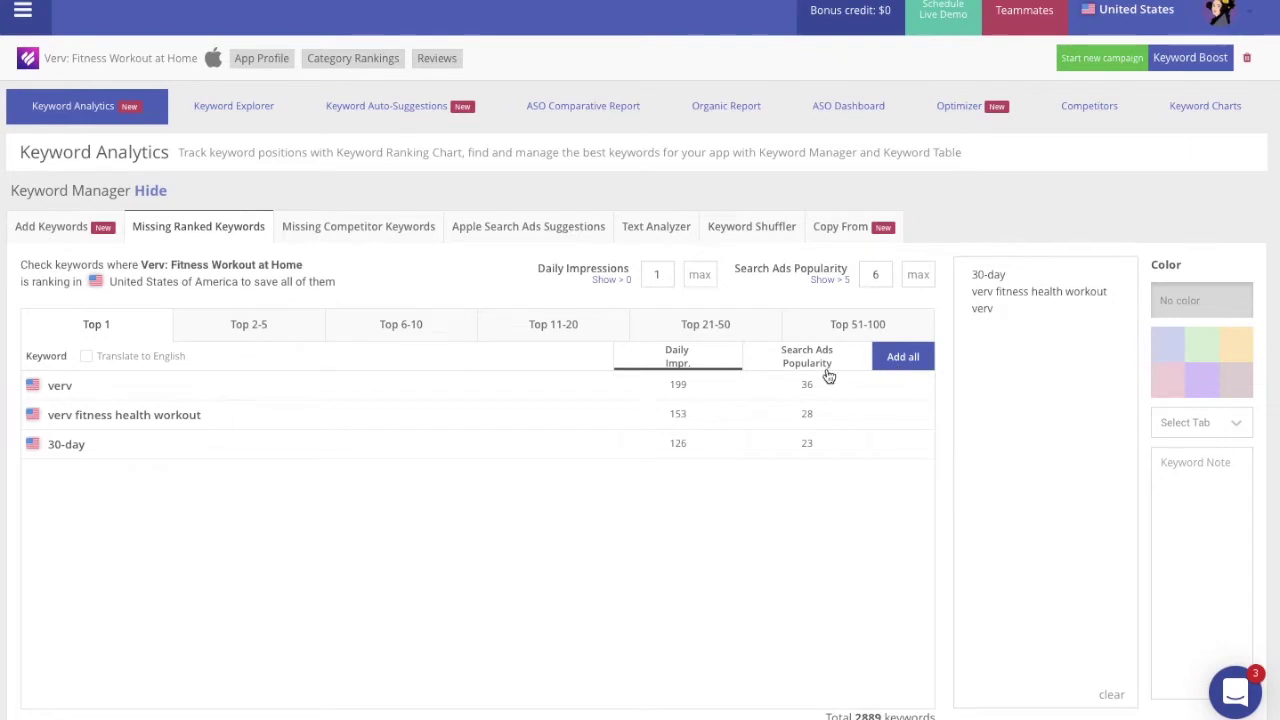
Review the filtered keywords ranked in the Top 2-5 and add all of them to the keyword list
left_click(257, 332)
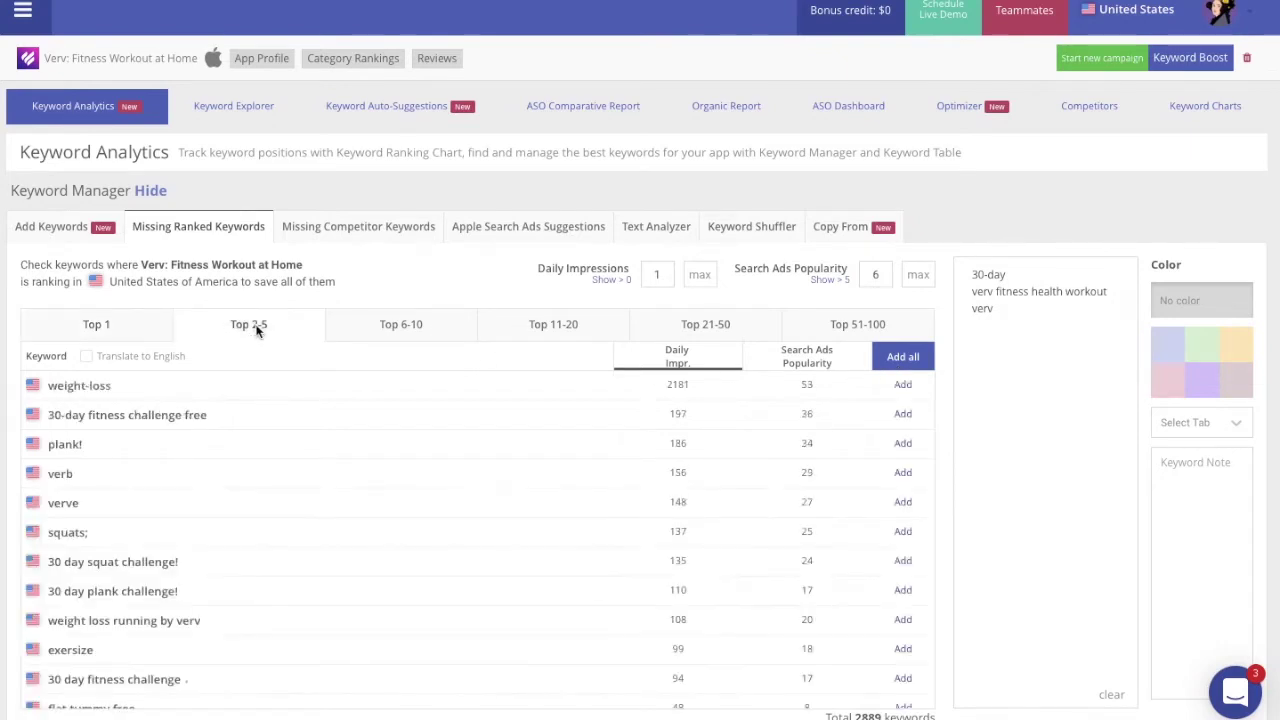
scroll(527, 566, "down", 1)
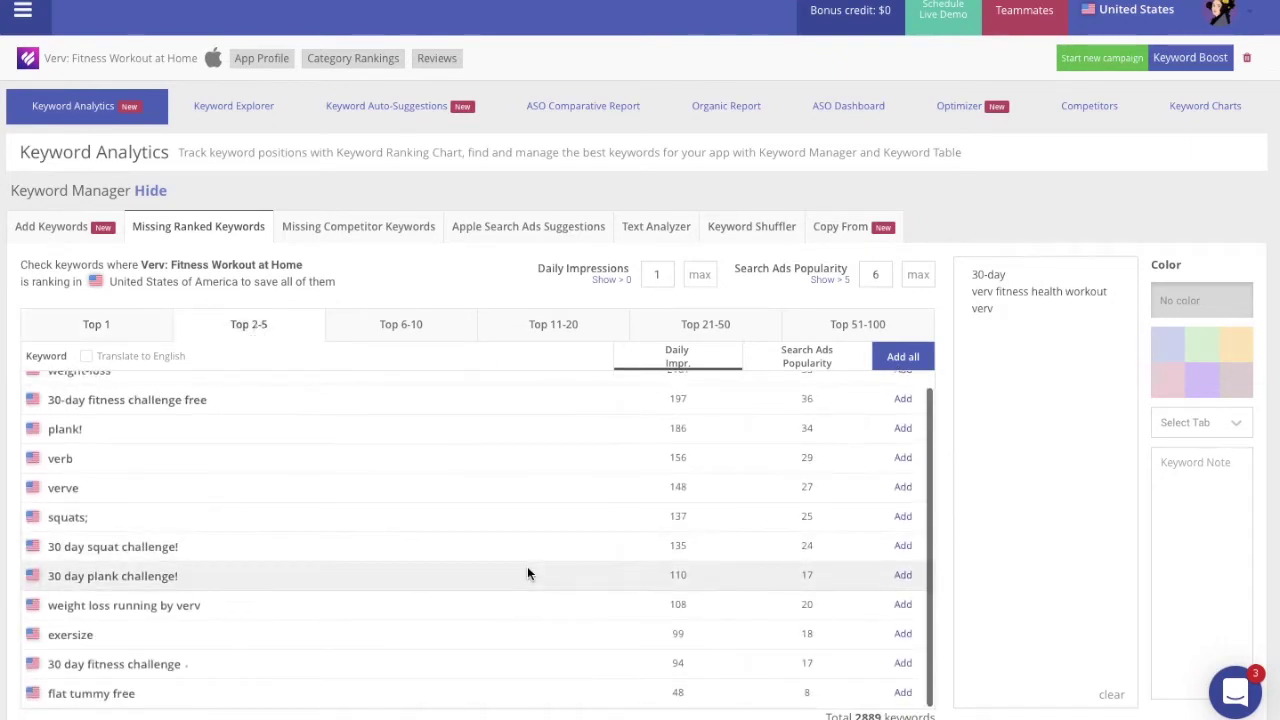
scroll(527, 572, "up", 1)
scroll(527, 572, "down", 1)
scroll(527, 572, "up", 1)
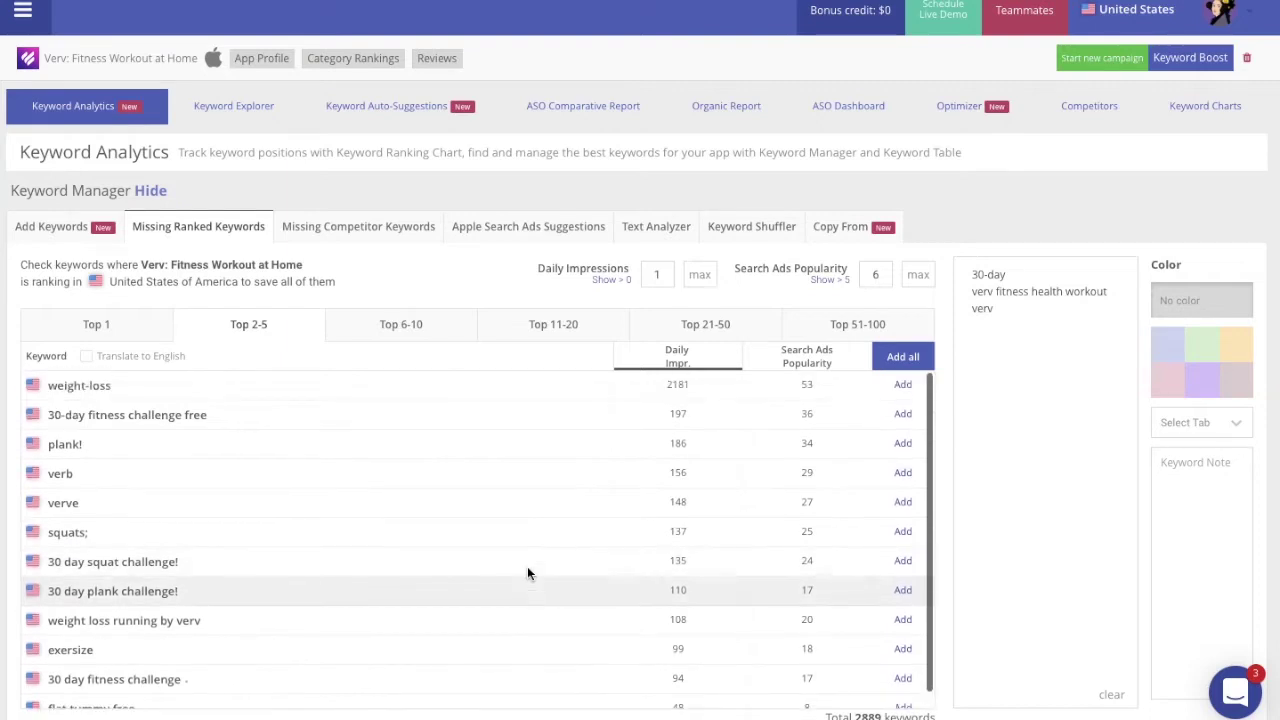
left_click(905, 356)
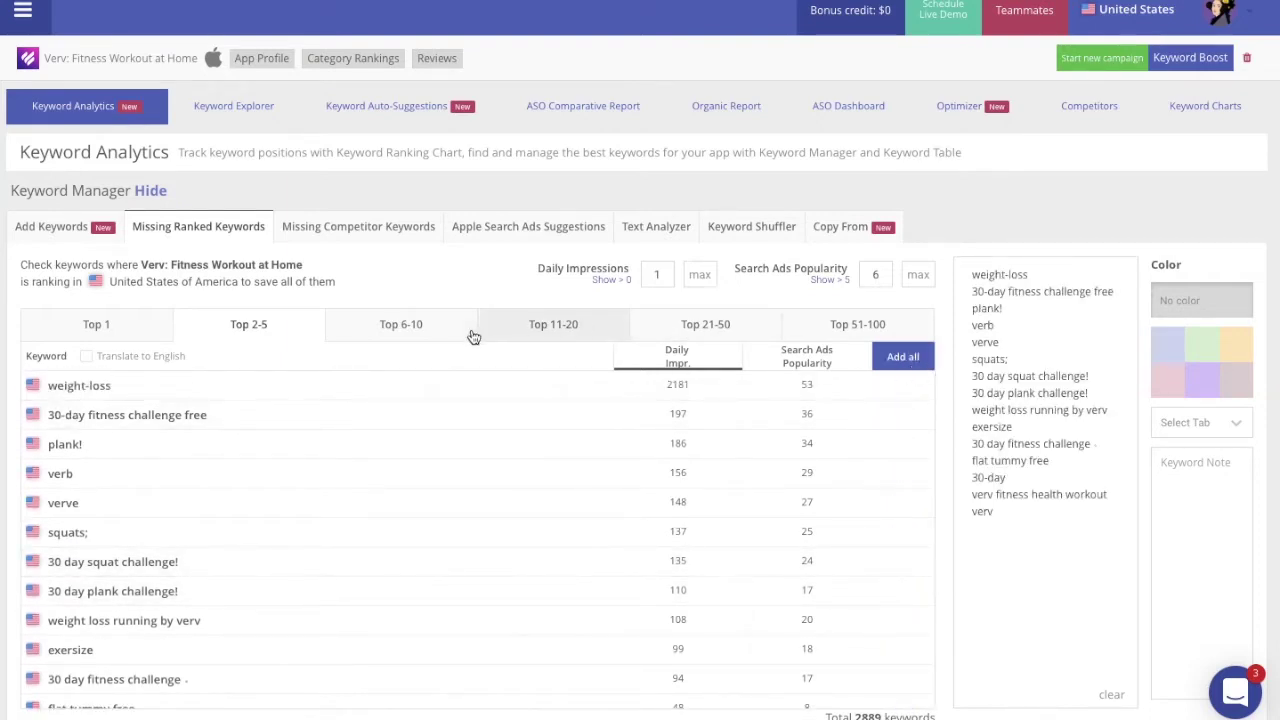
Add all filtered keywords ranked in the Top 6-10 and Top 11-20 to the keyword list
left_click(430, 326)
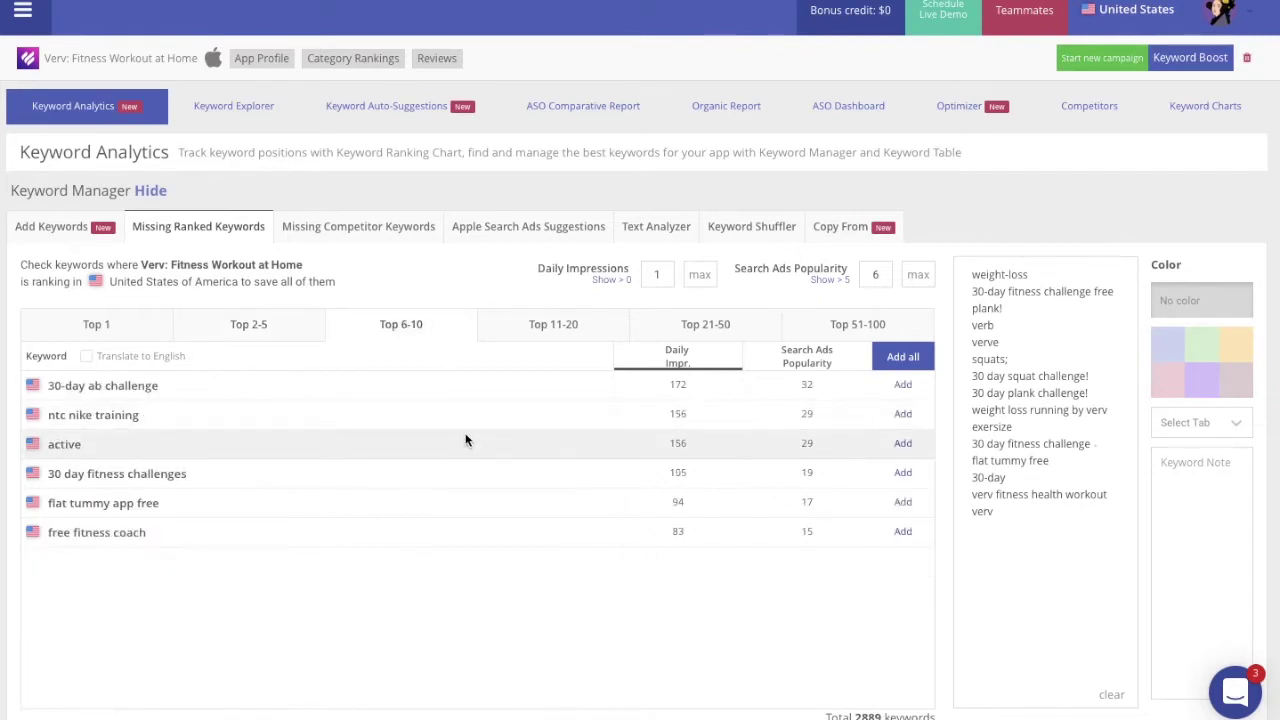
left_click(903, 358)
left_click(566, 331)
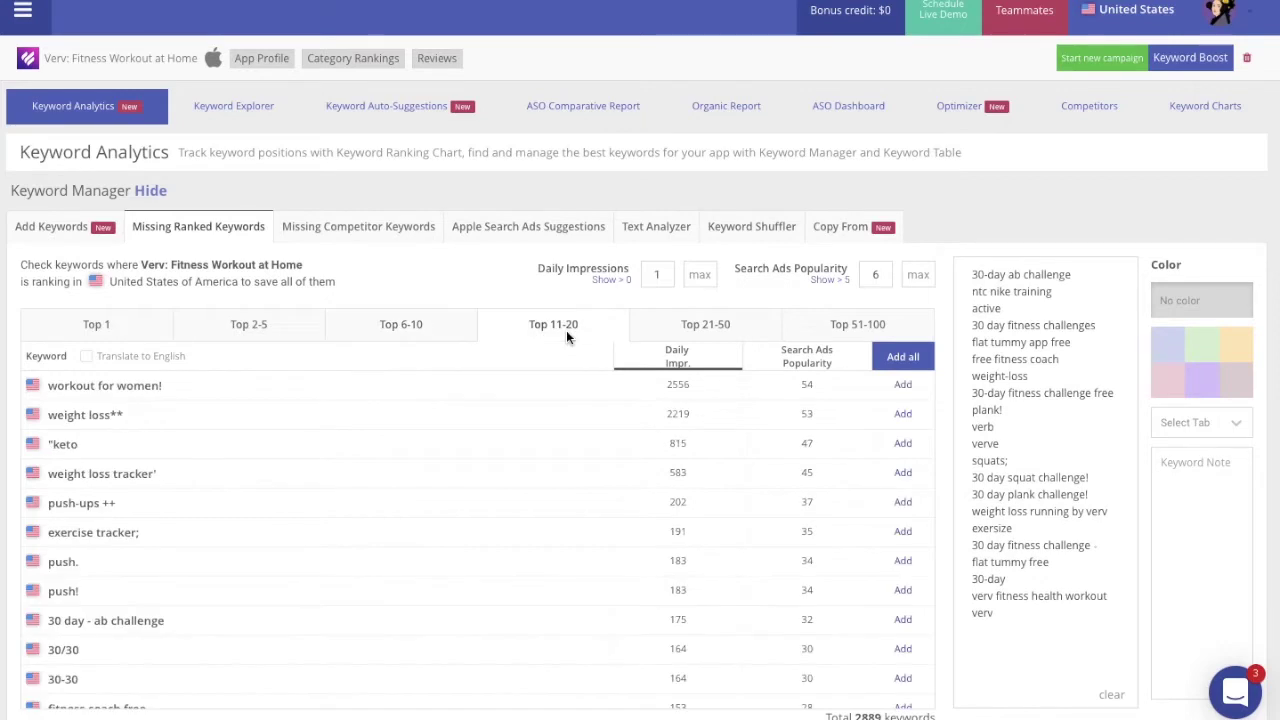
scroll(582, 489, "down", 6)
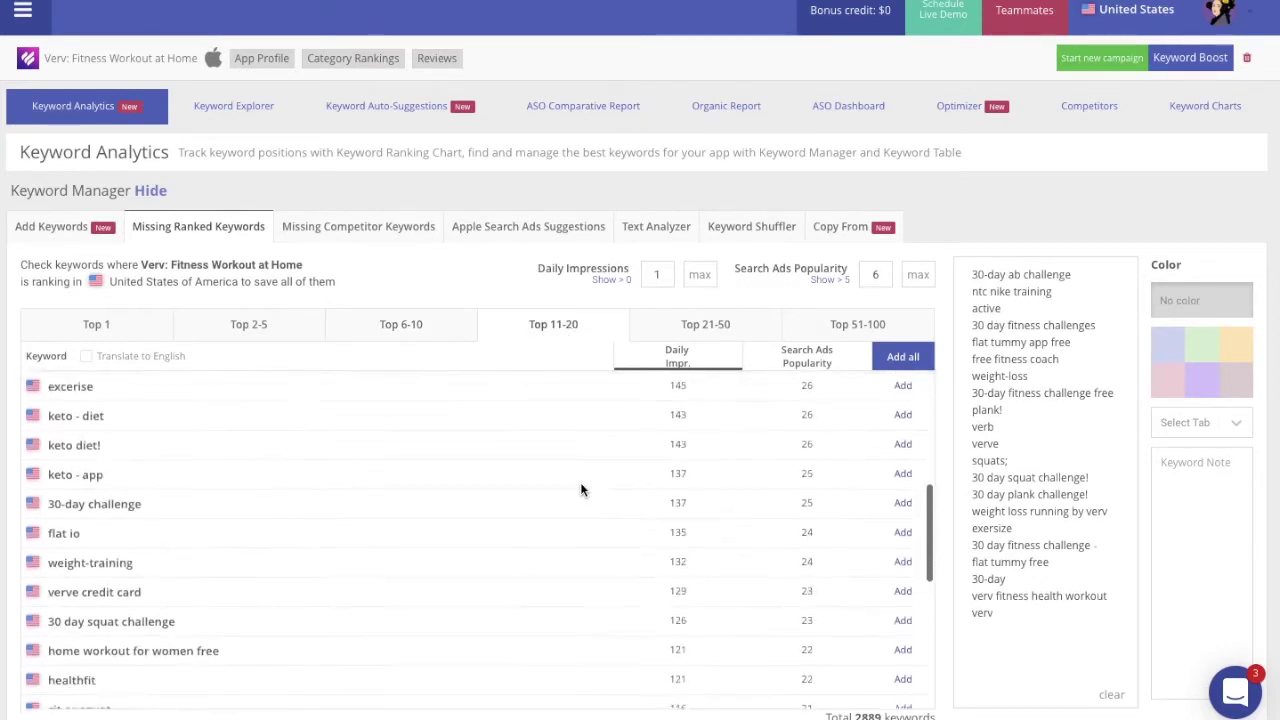
scroll(582, 489, "up", 5)
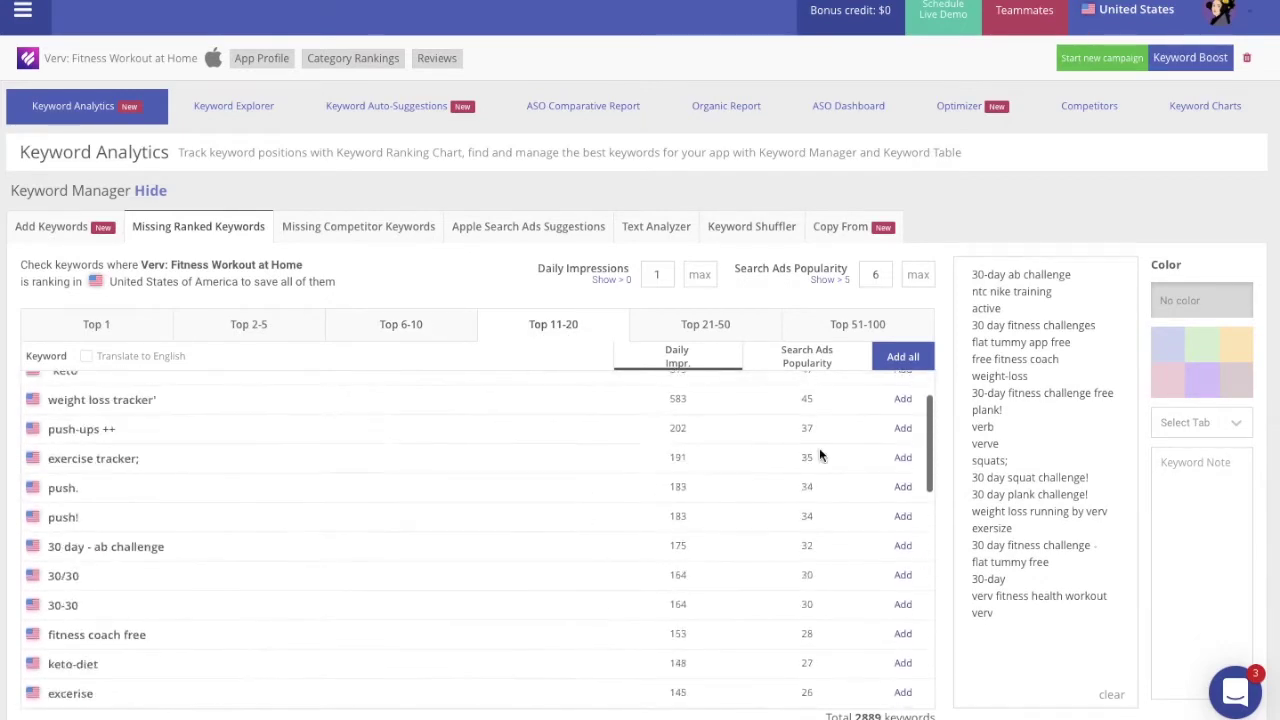
left_click(902, 357)
Add all filtered keywords ranked in the Top 21-50 and Top 51-100, and look over the collected list
left_click(754, 330)
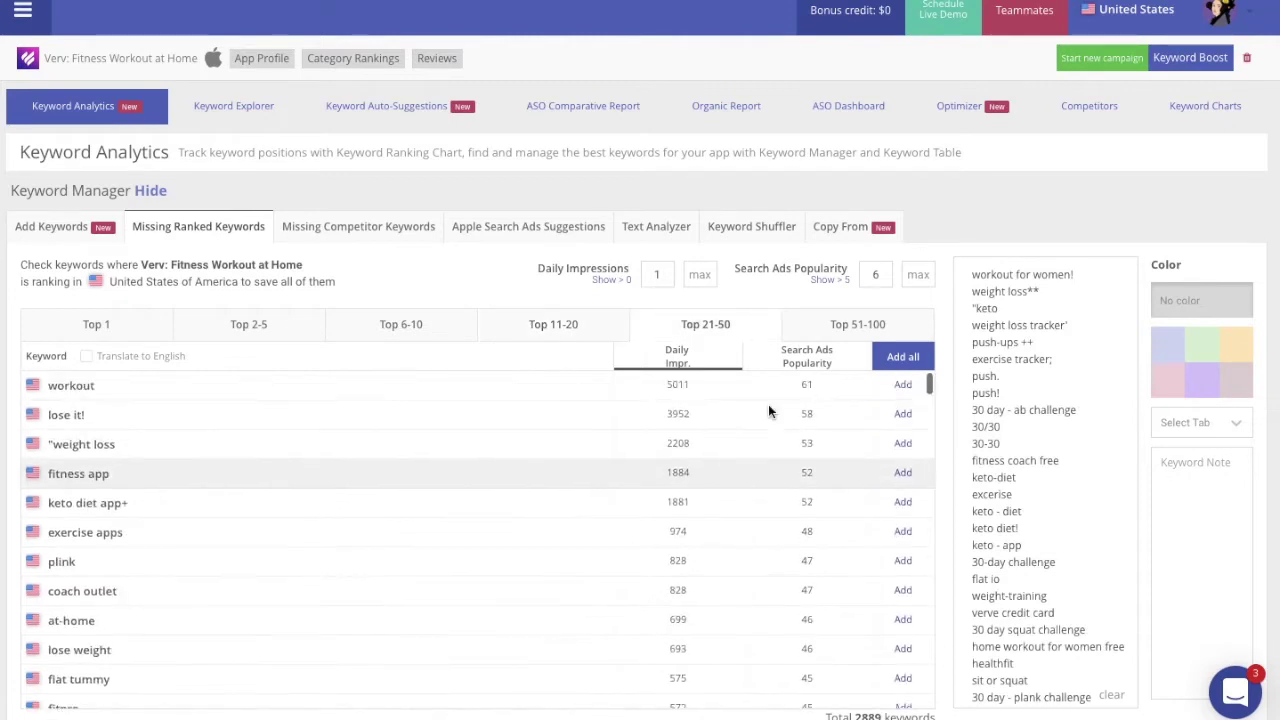
left_click(912, 355)
left_click(868, 326)
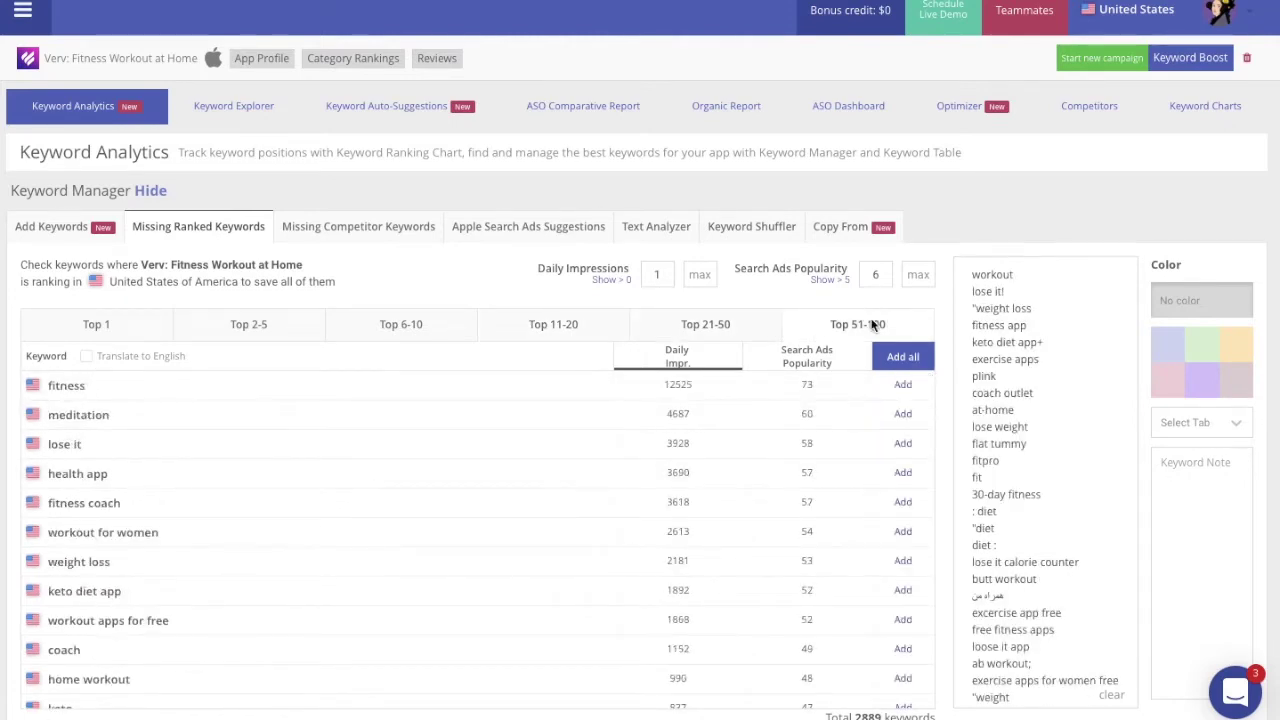
left_click(895, 365)
scroll(1080, 449, "down", 2)
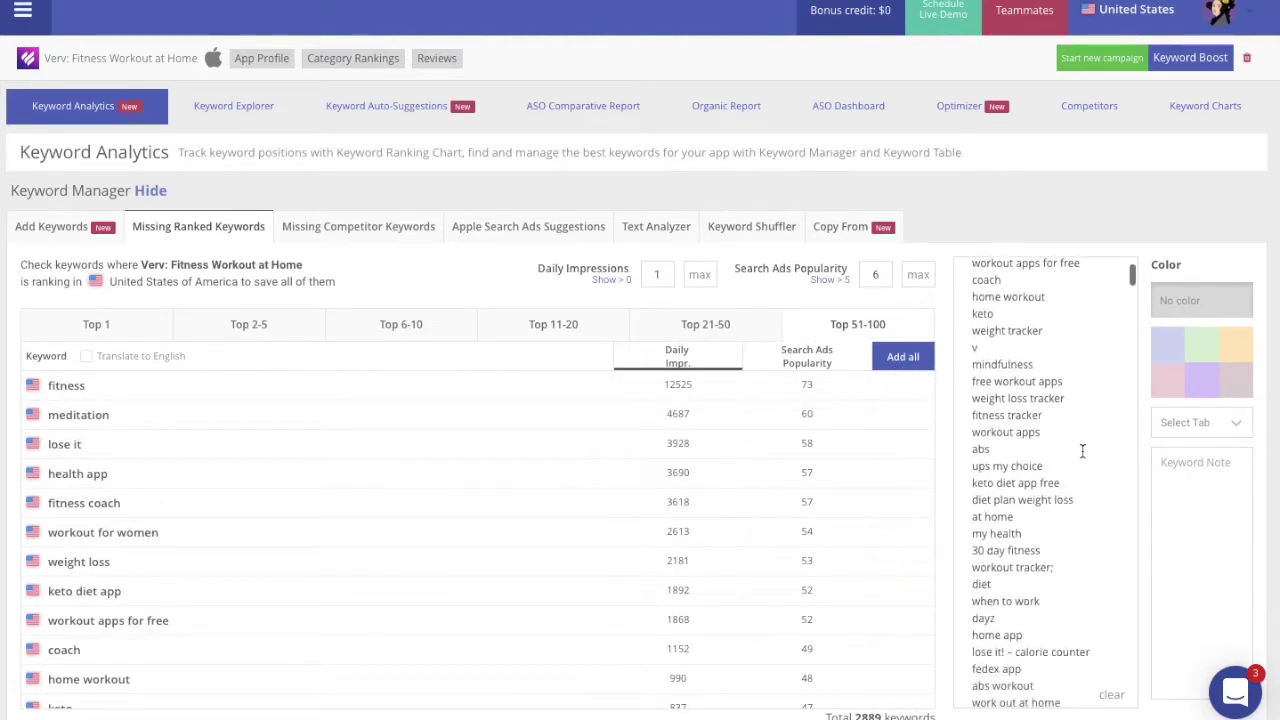
Save all the collected missing ranked keywords to the app's keyword table
scroll(1163, 421, "down", 1)
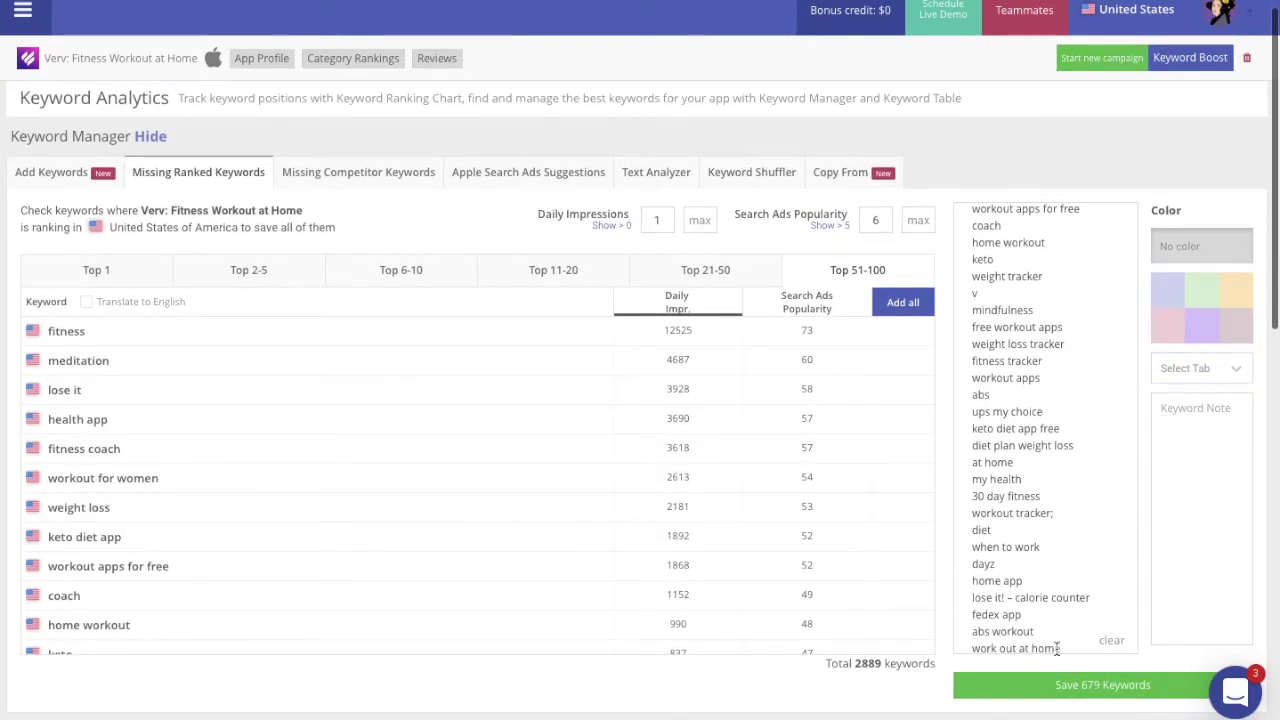
scroll(950, 581, "up", 1)
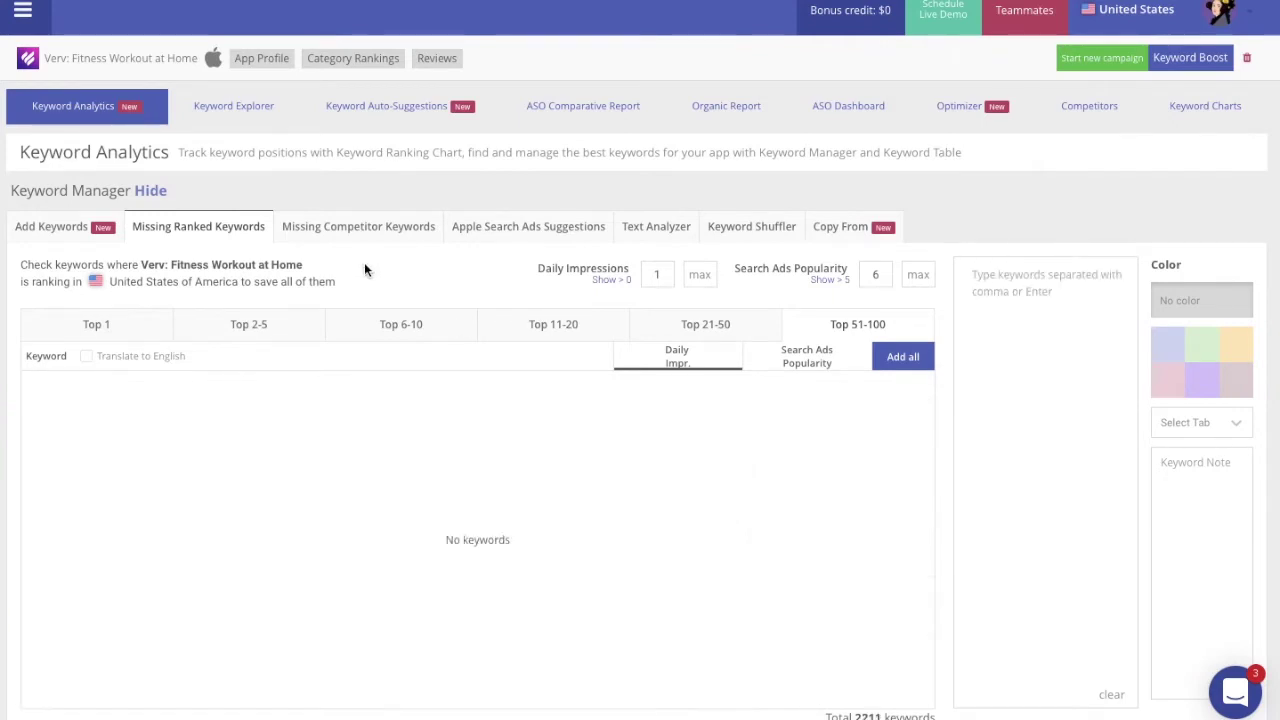
Search for "fitness" among the missing competitor keywords and add nine result apps, from Fitness through Workout for Women: Fit at Home, as competitors
left_click(338, 232)
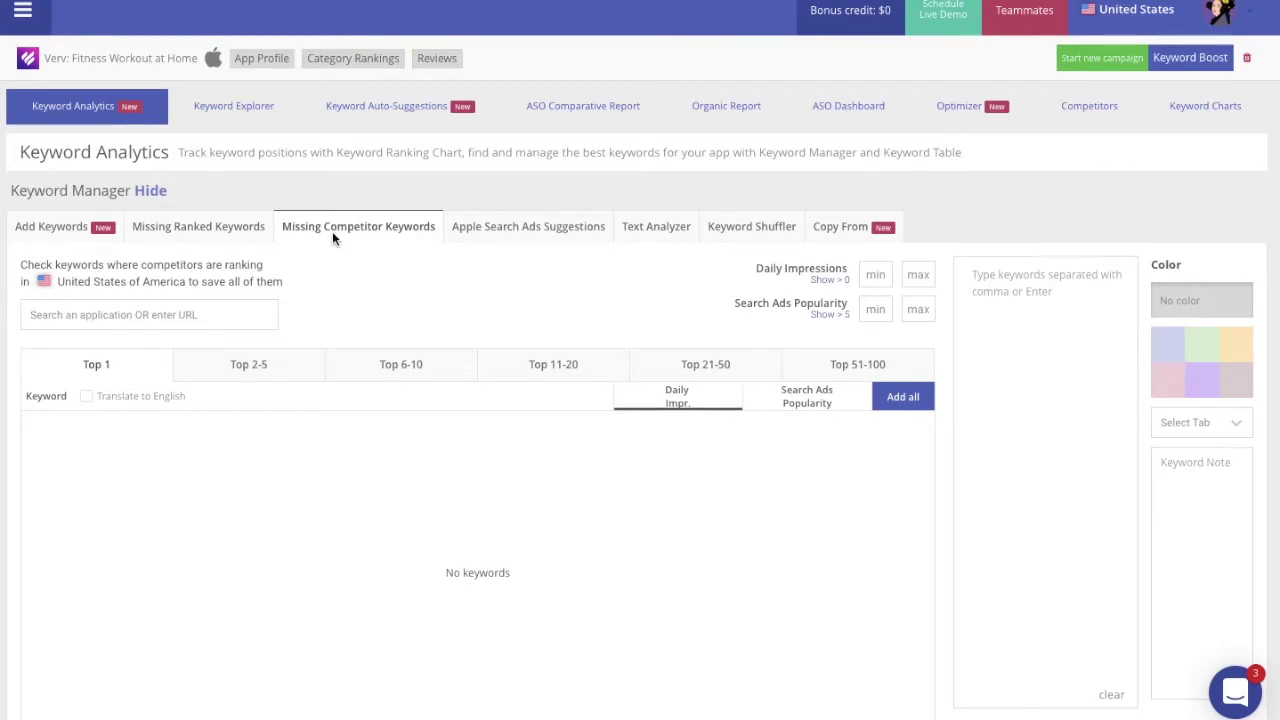
left_click(208, 315)
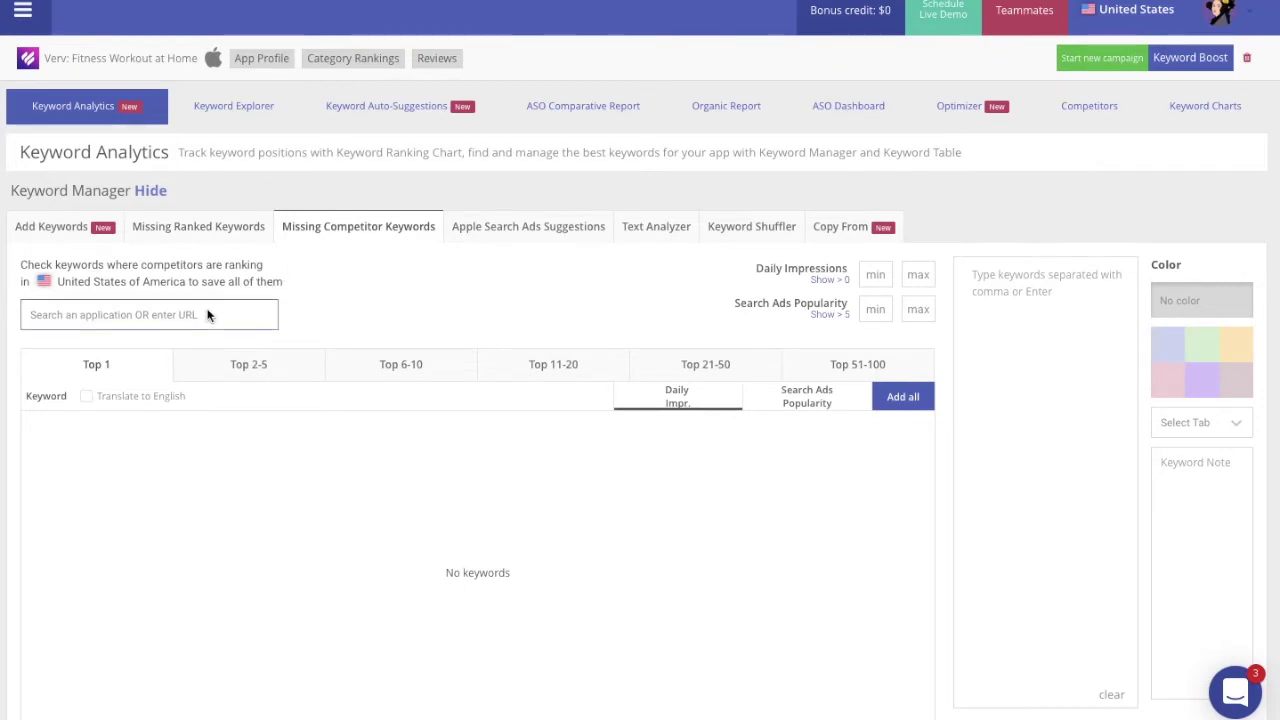
left_click(208, 315)
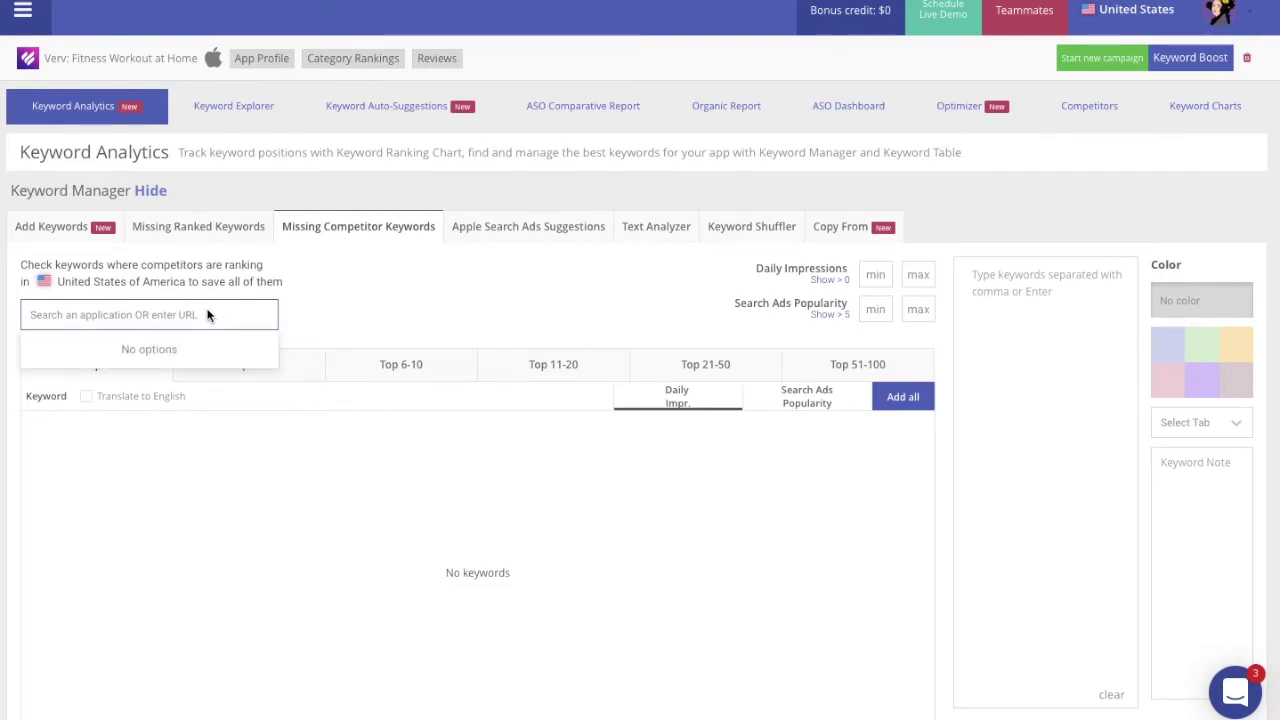
type("fitness")
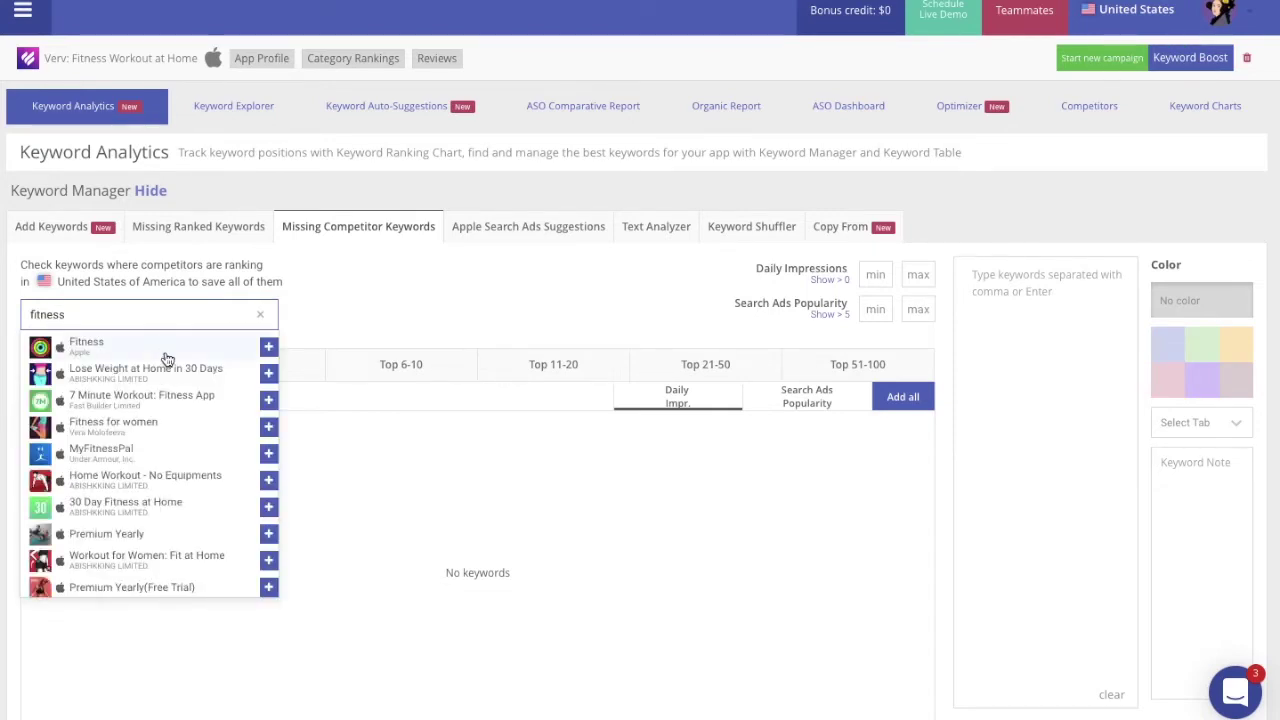
left_click(268, 350)
left_click(268, 373)
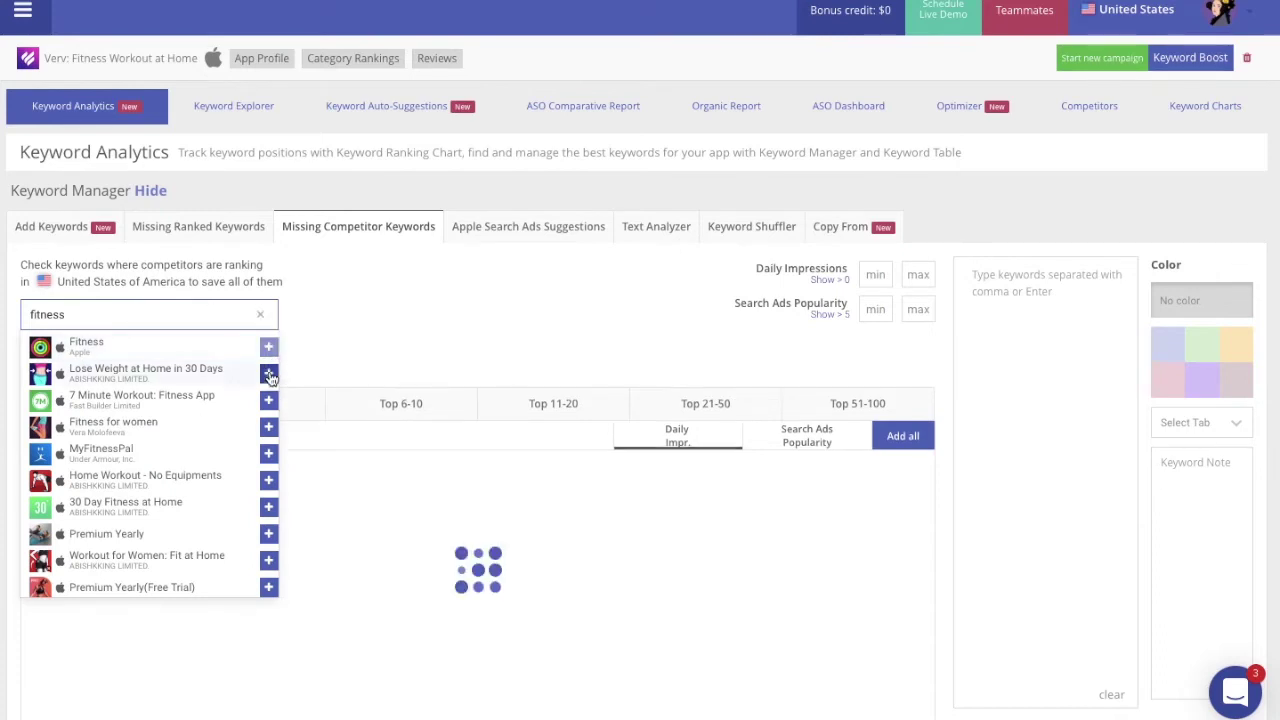
left_click(268, 480)
left_click(268, 507)
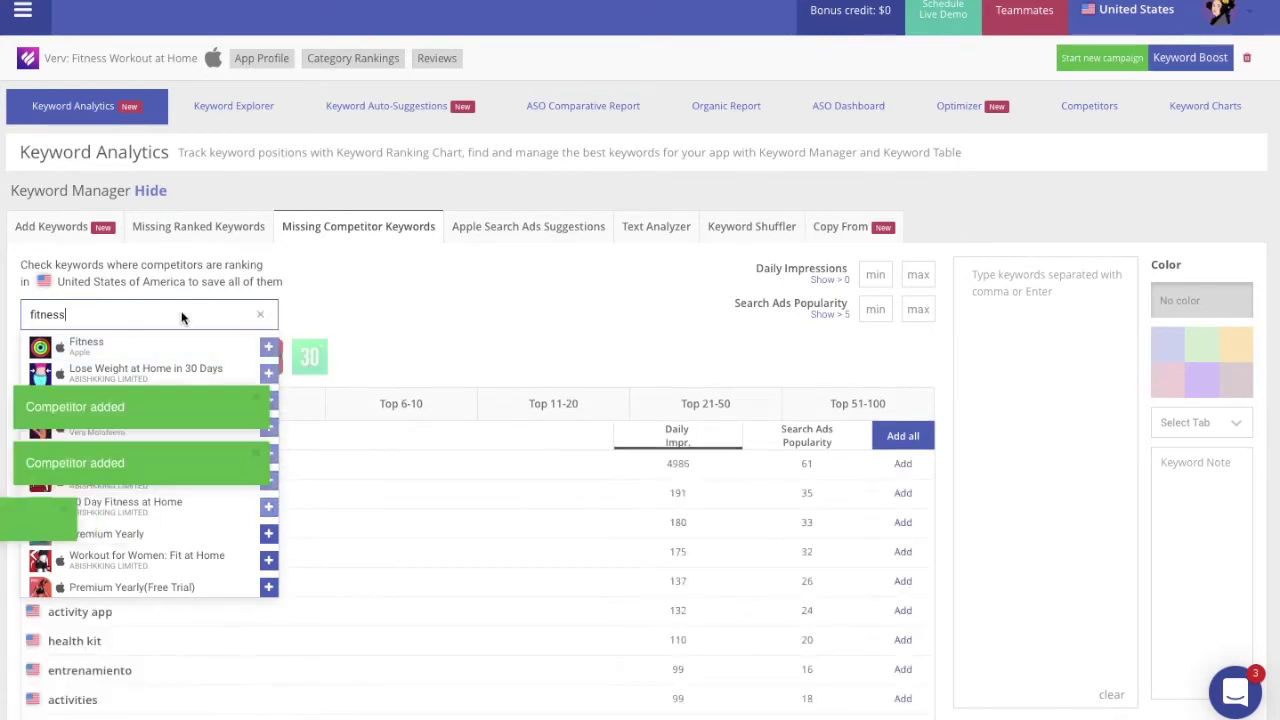
left_click(268, 536)
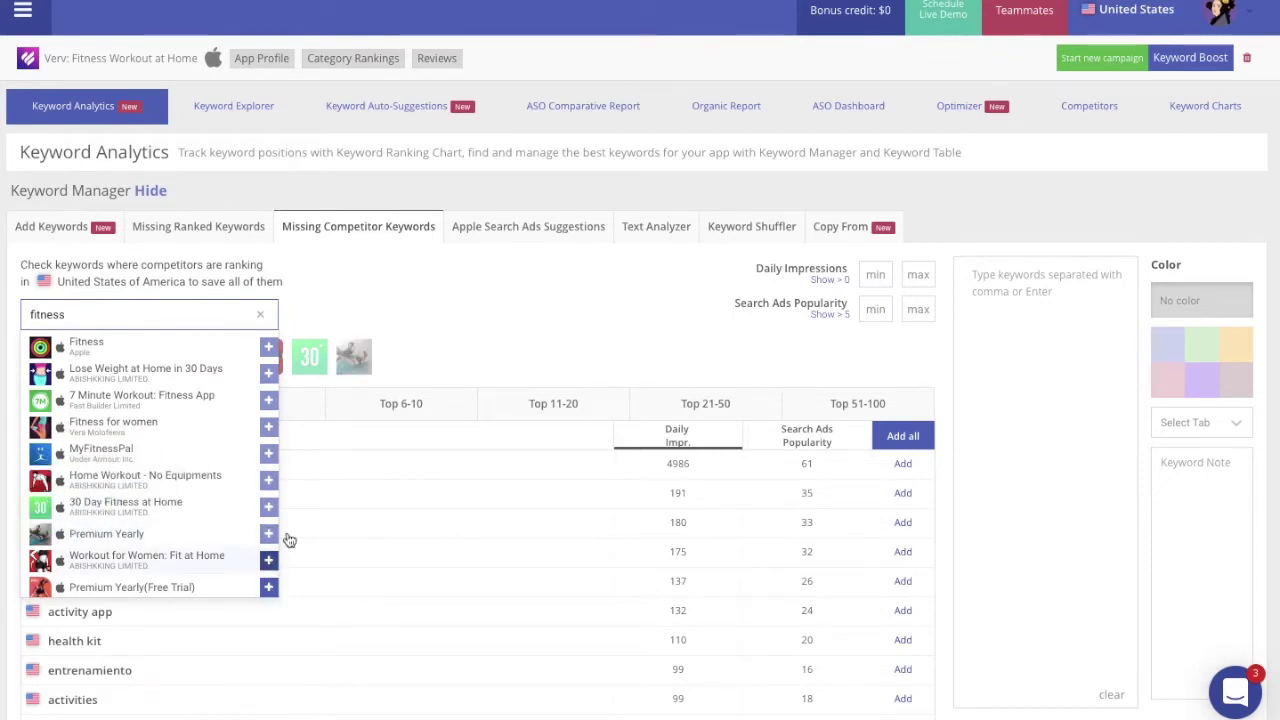
left_click(461, 345)
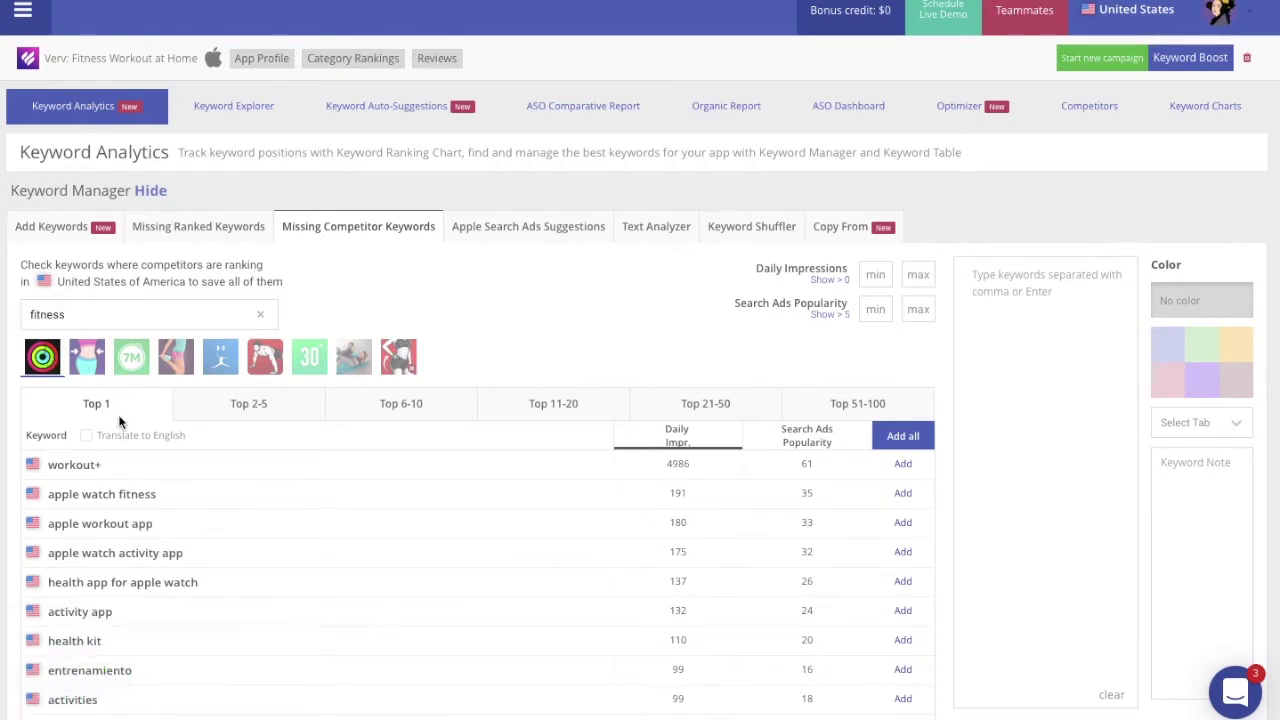
Limit the Fitness competitor's keywords to minimum daily impressions of 1 and Search Ads popularity of 6, and briefly check their English translations
scroll(251, 480, "down", 5)
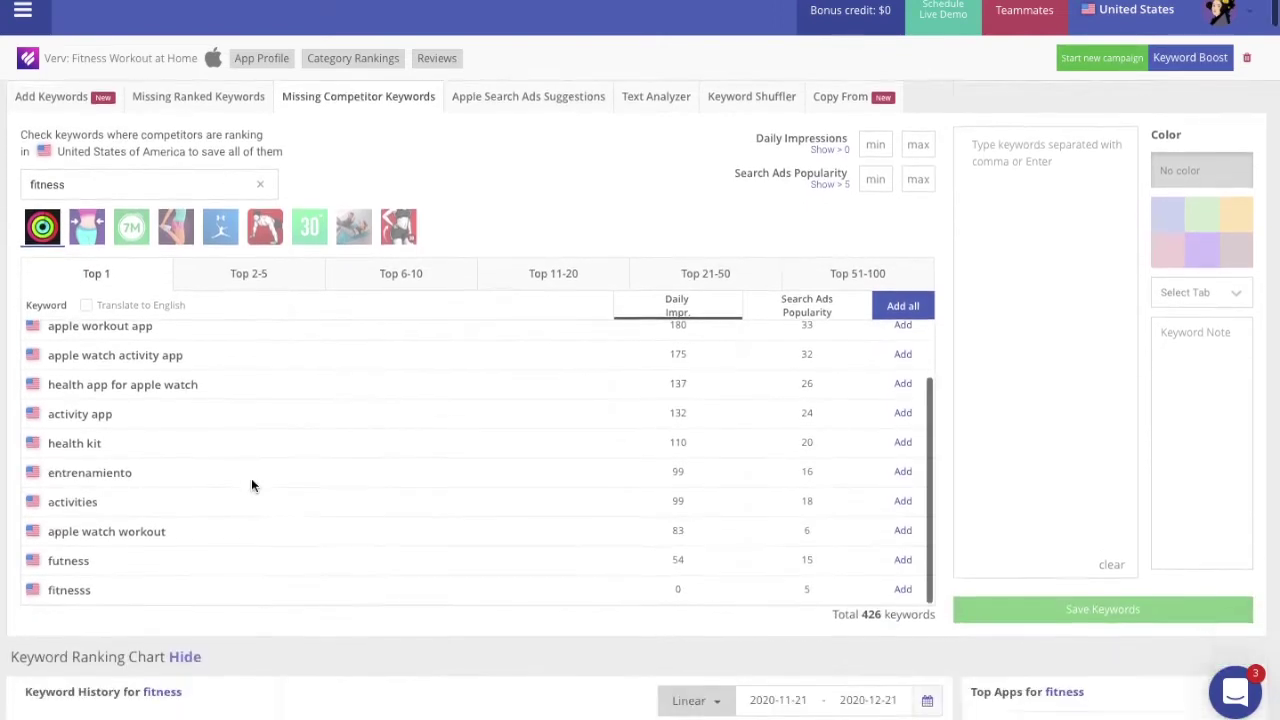
scroll(251, 485, "up", 5)
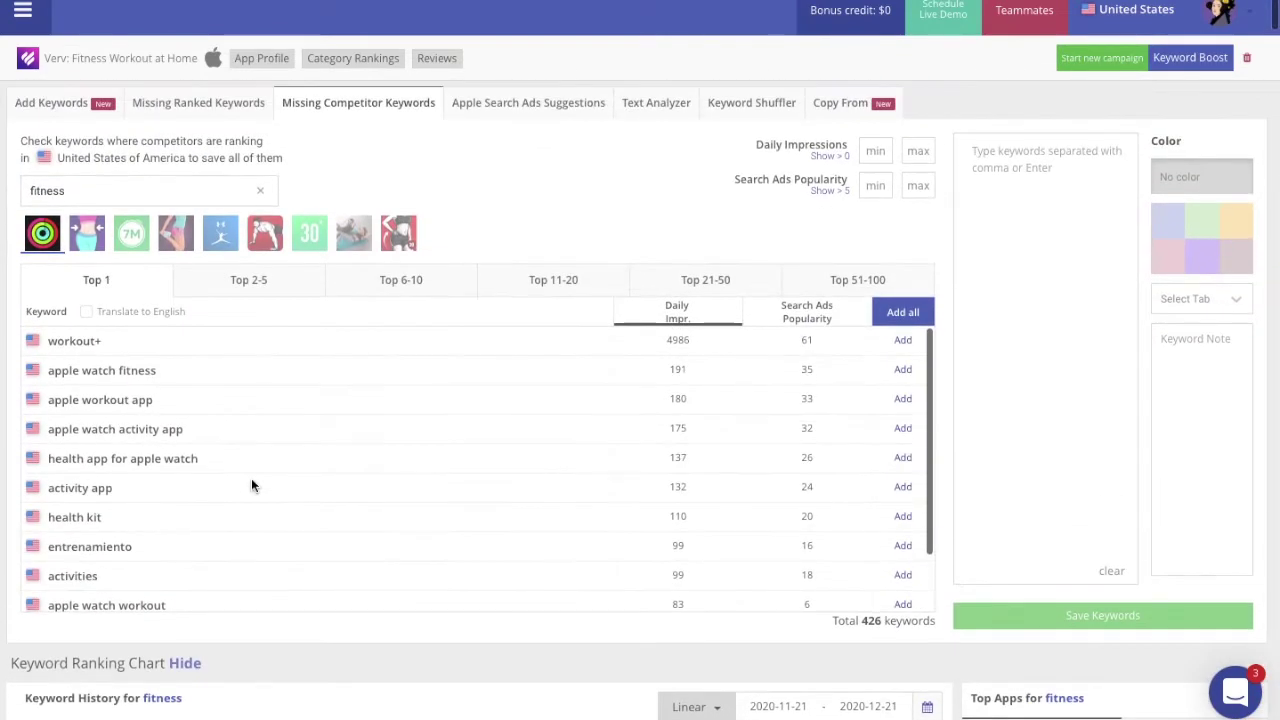
left_click(827, 190)
left_click(90, 313)
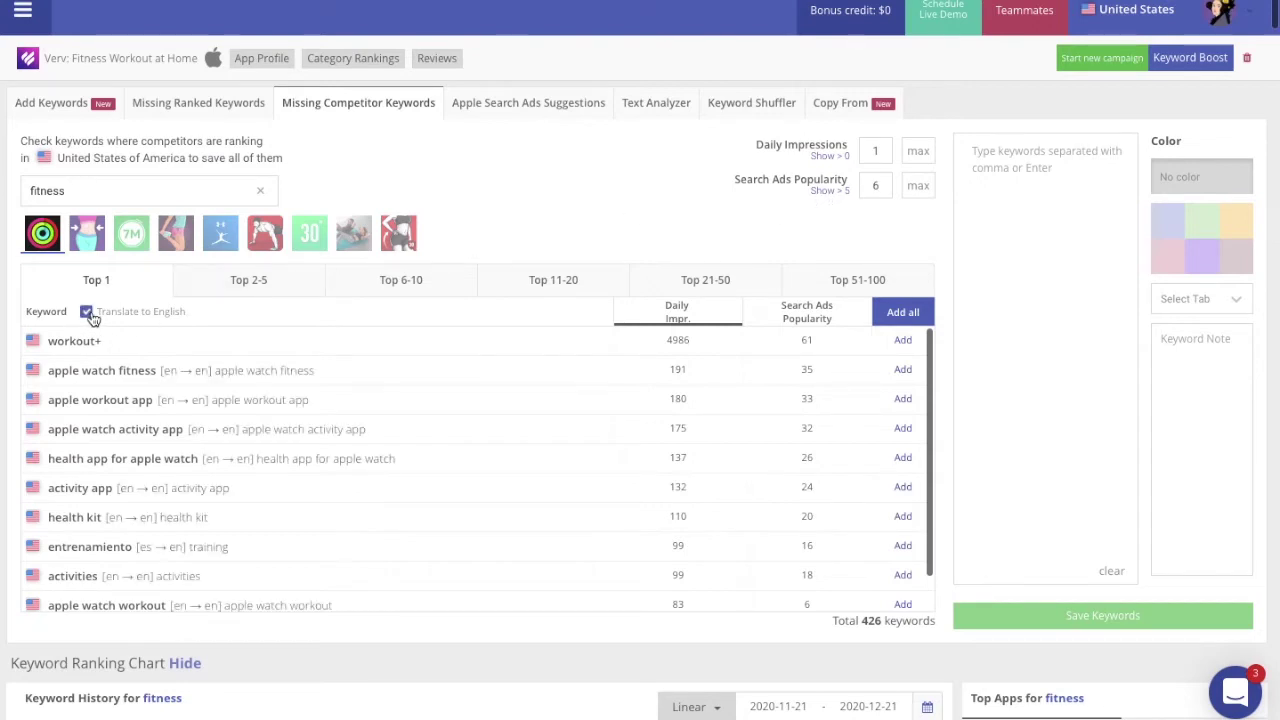
left_click(88, 312)
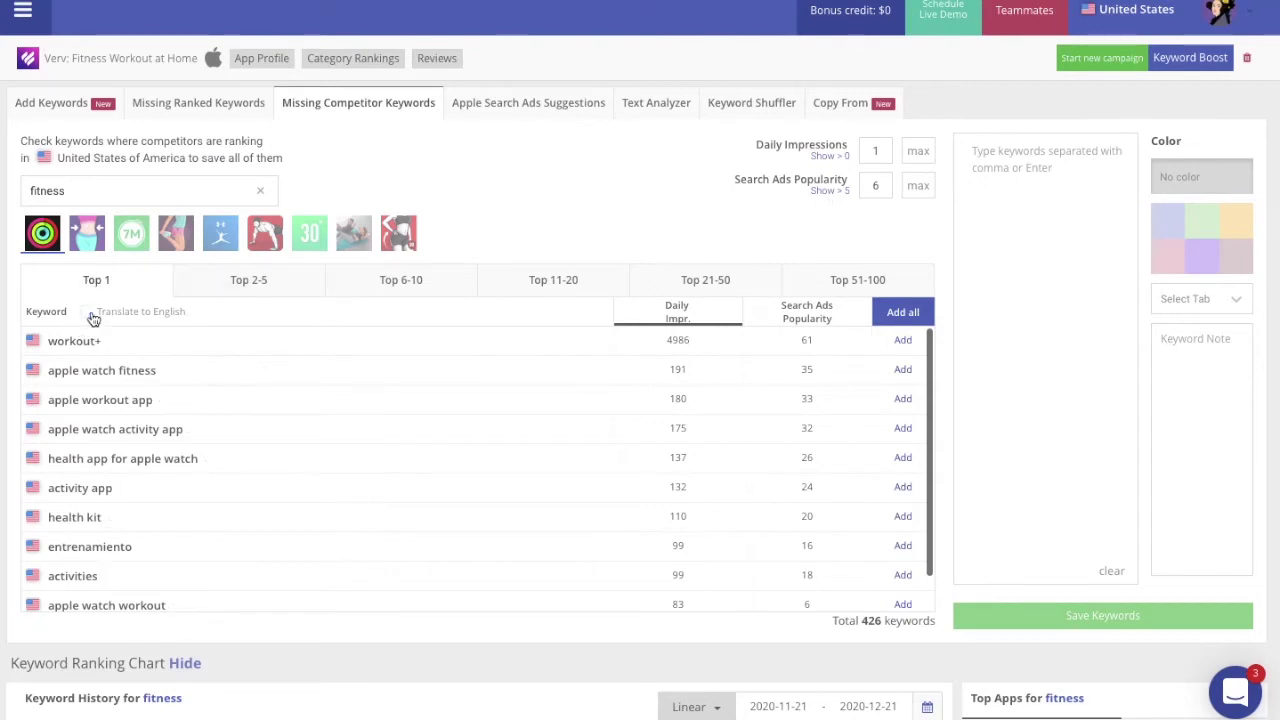
Add all filtered Fitness competitor keywords ranked Top 1, Top 2-5, Top 6-10 and Top 11-20 to the keyword list
left_click(906, 316)
left_click(276, 281)
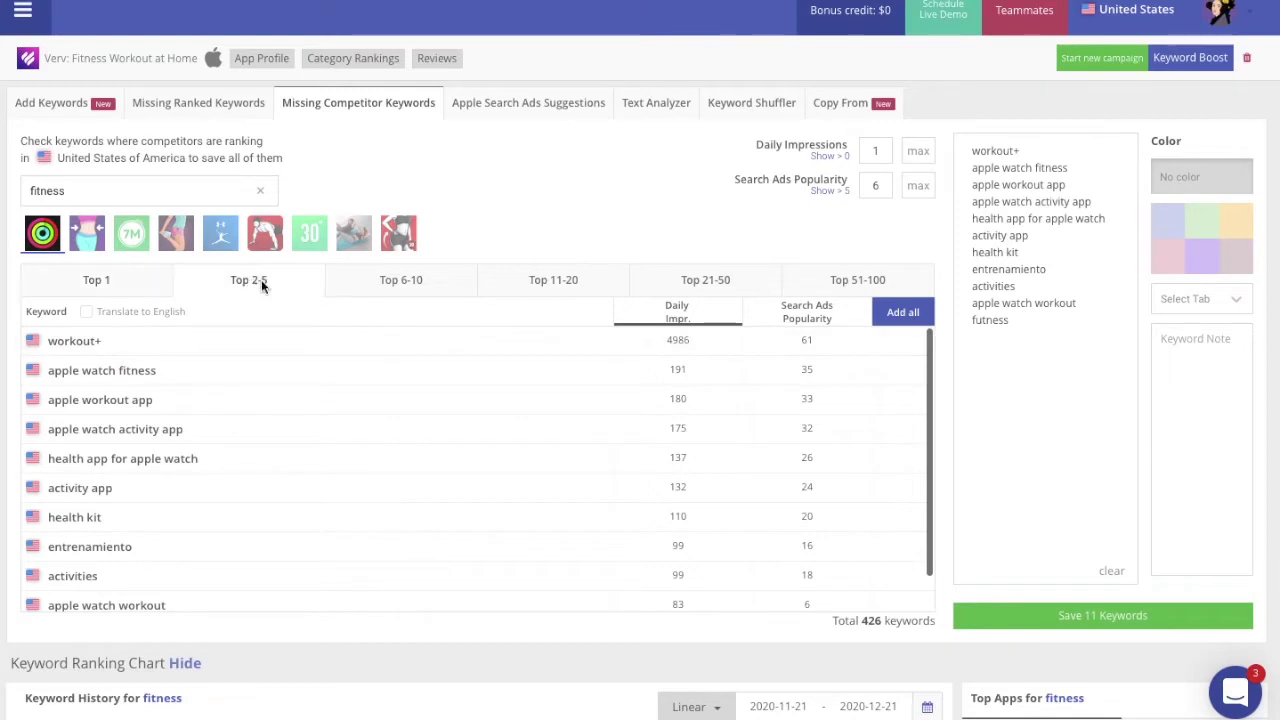
left_click(893, 318)
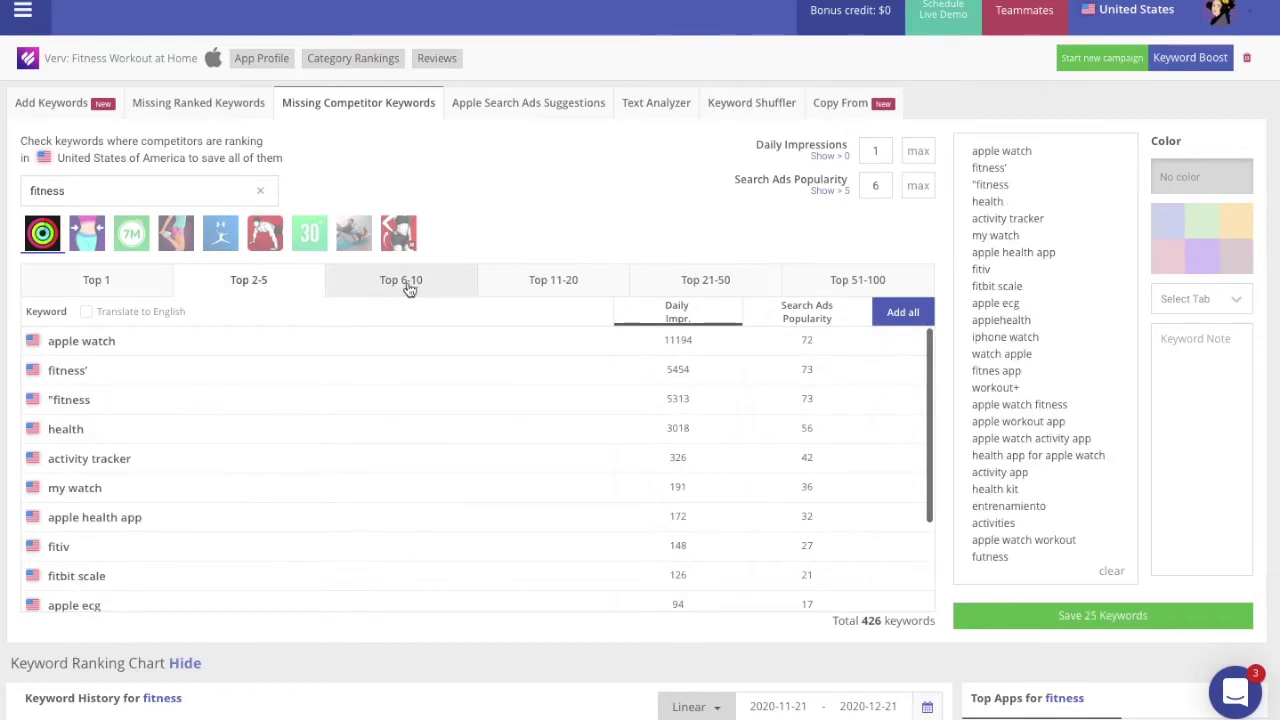
left_click(406, 283)
left_click(903, 320)
left_click(628, 287)
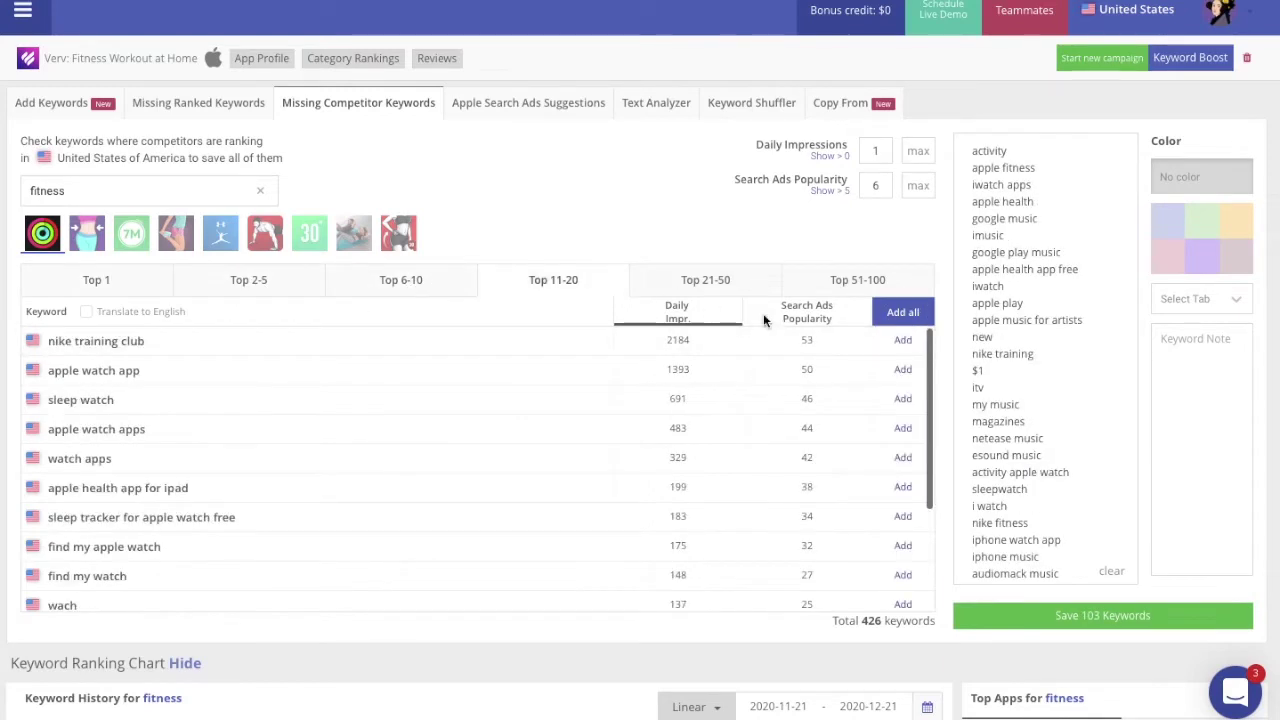
left_click(891, 316)
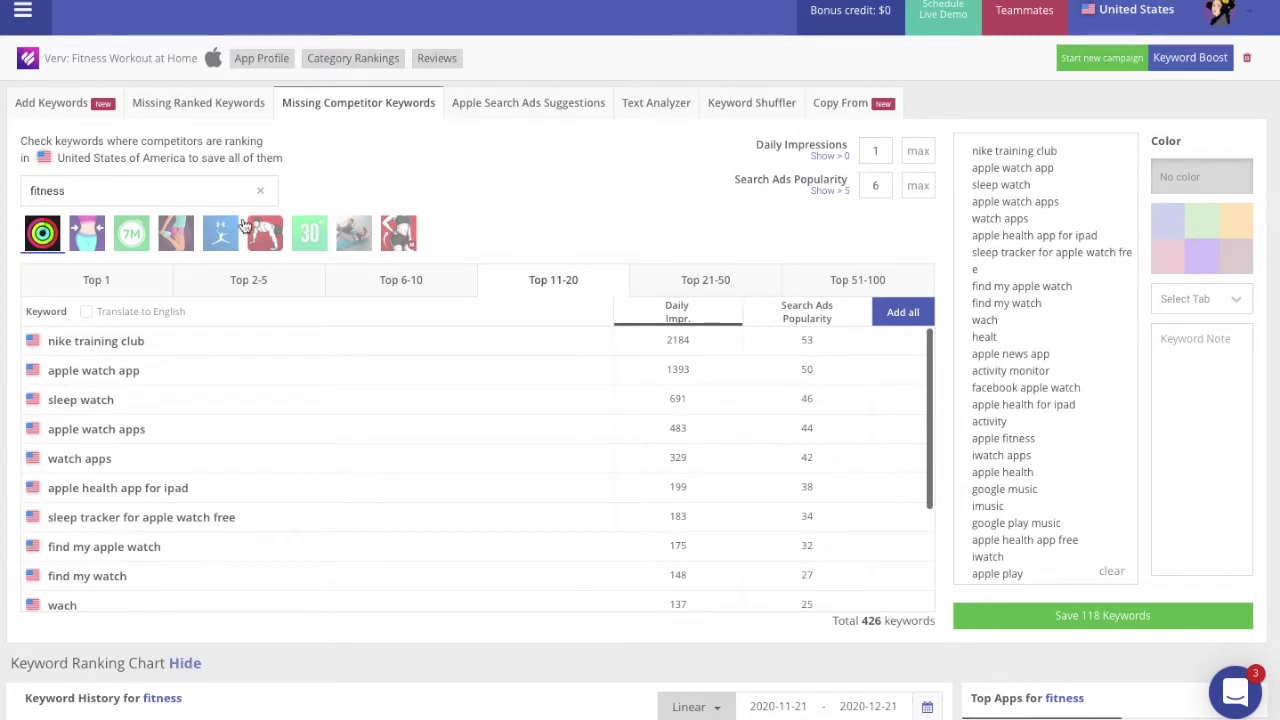
Look through the missing keywords of Lose Weight at Home in 30 Days across the ranking ranges
left_click(88, 234)
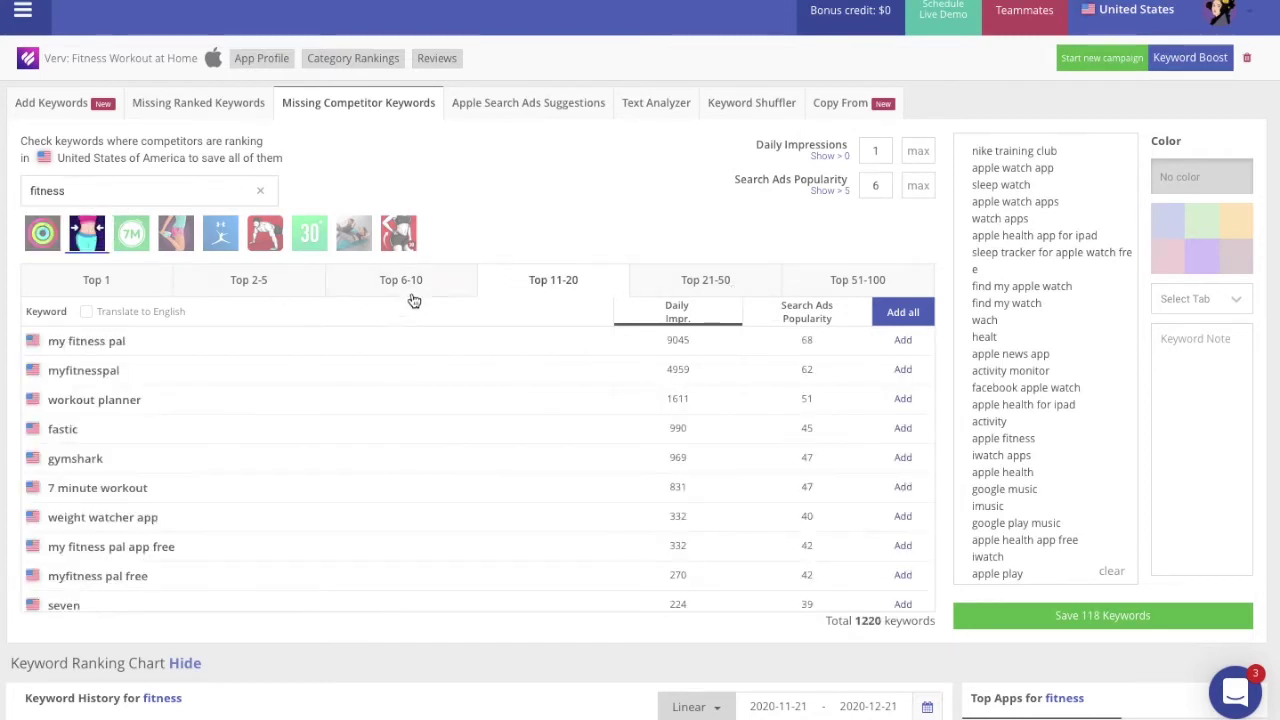
left_click(405, 285)
left_click(240, 277)
left_click(90, 279)
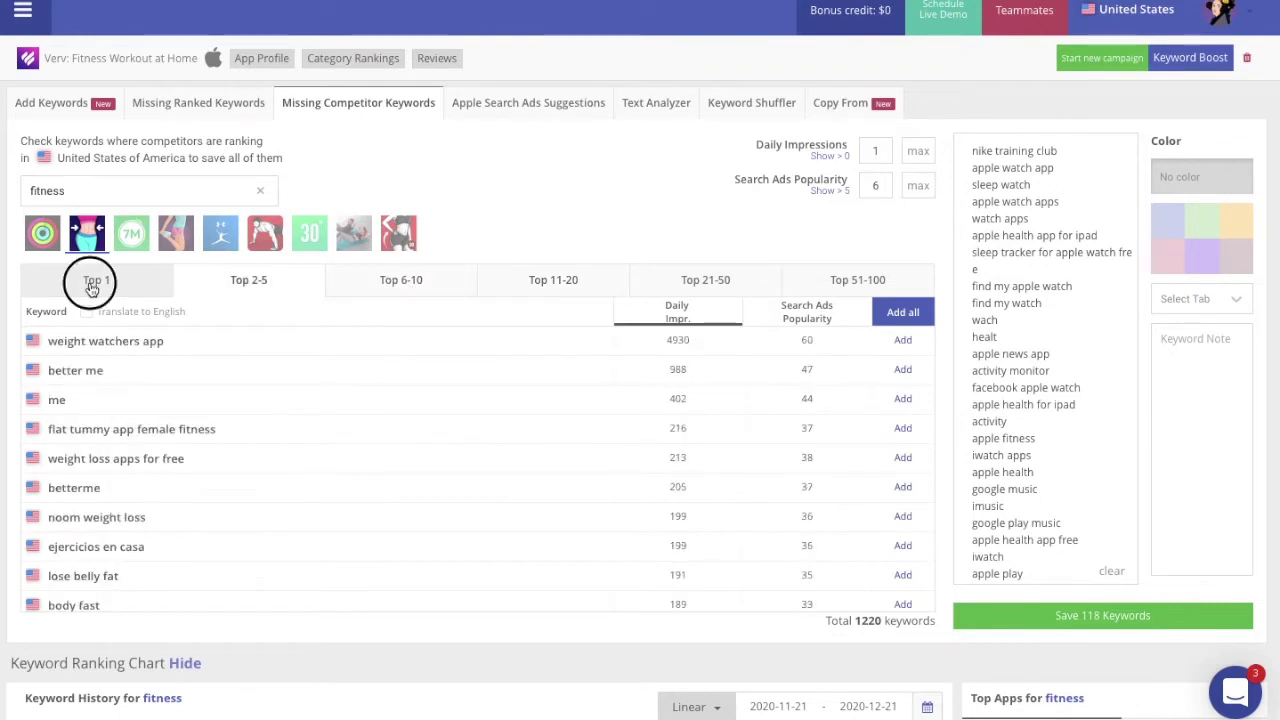
left_click(718, 280)
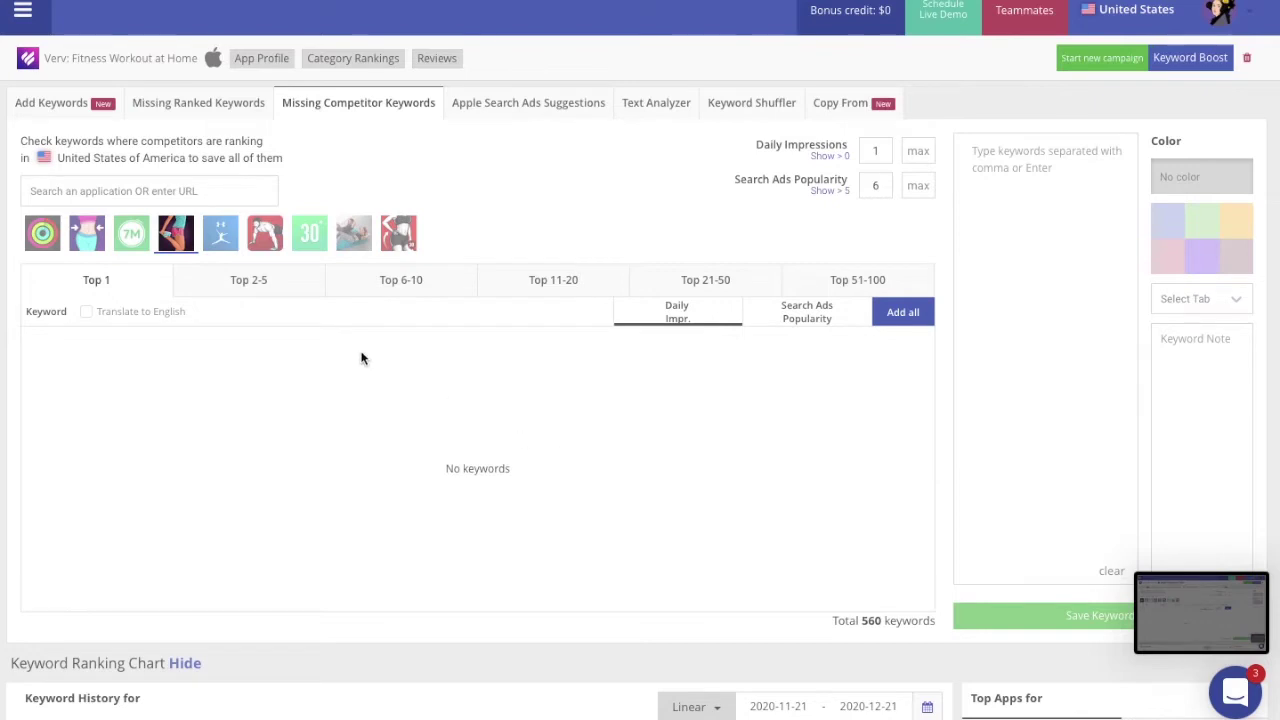
Check the Premium Yearly competitor for remaining missing keywords in the Top 6-10, Top 11-20 and Top 21-50 ranges
left_click(357, 234)
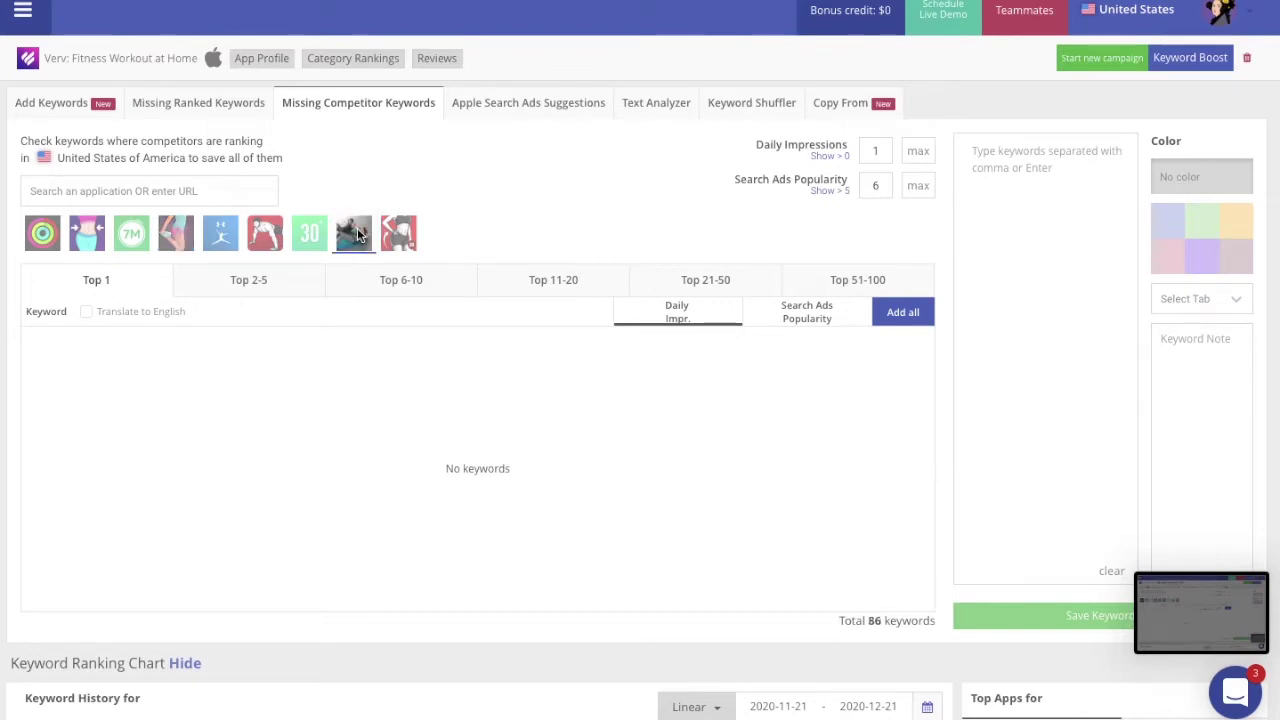
left_click(403, 294)
left_click(586, 297)
left_click(710, 270)
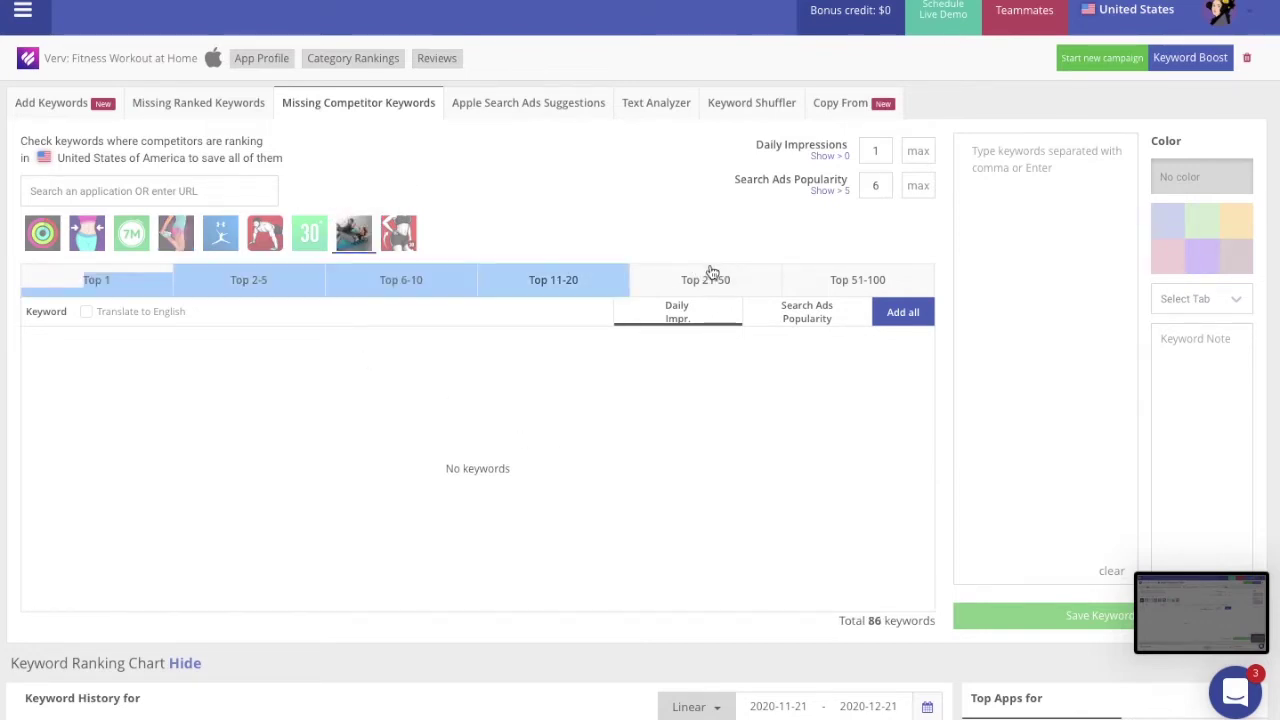
Examine the Apple Search Ads keyword suggestions for Verv: Fitness Workout at Home
left_click(529, 103)
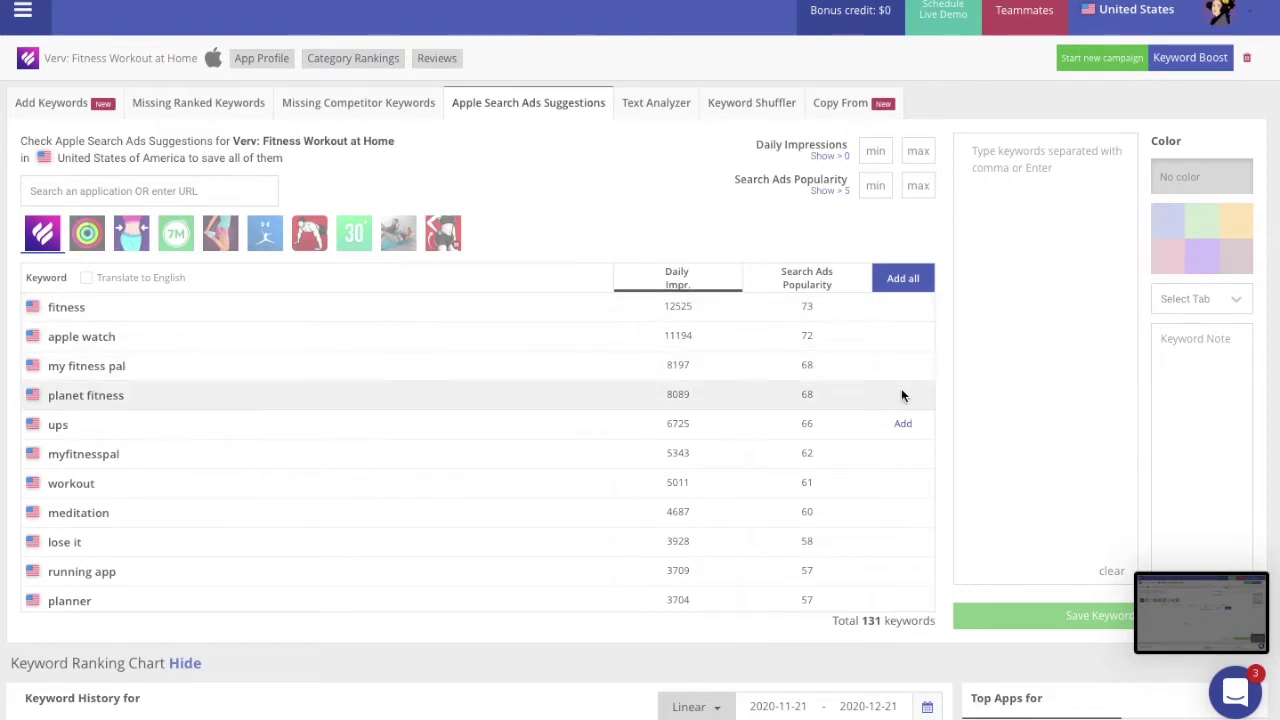
scroll(903, 492, "down", 3)
scroll(903, 495, "down", 4)
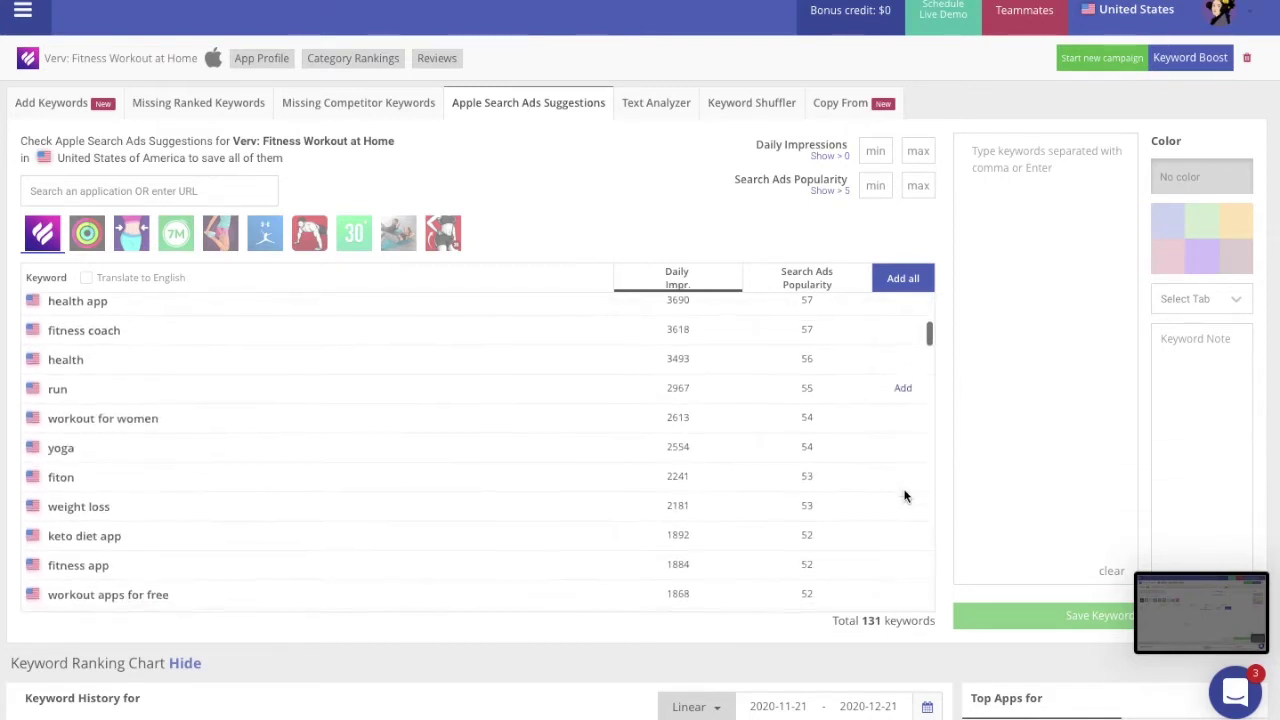
scroll(905, 496, "up", 3)
scroll(905, 496, "up", 5)
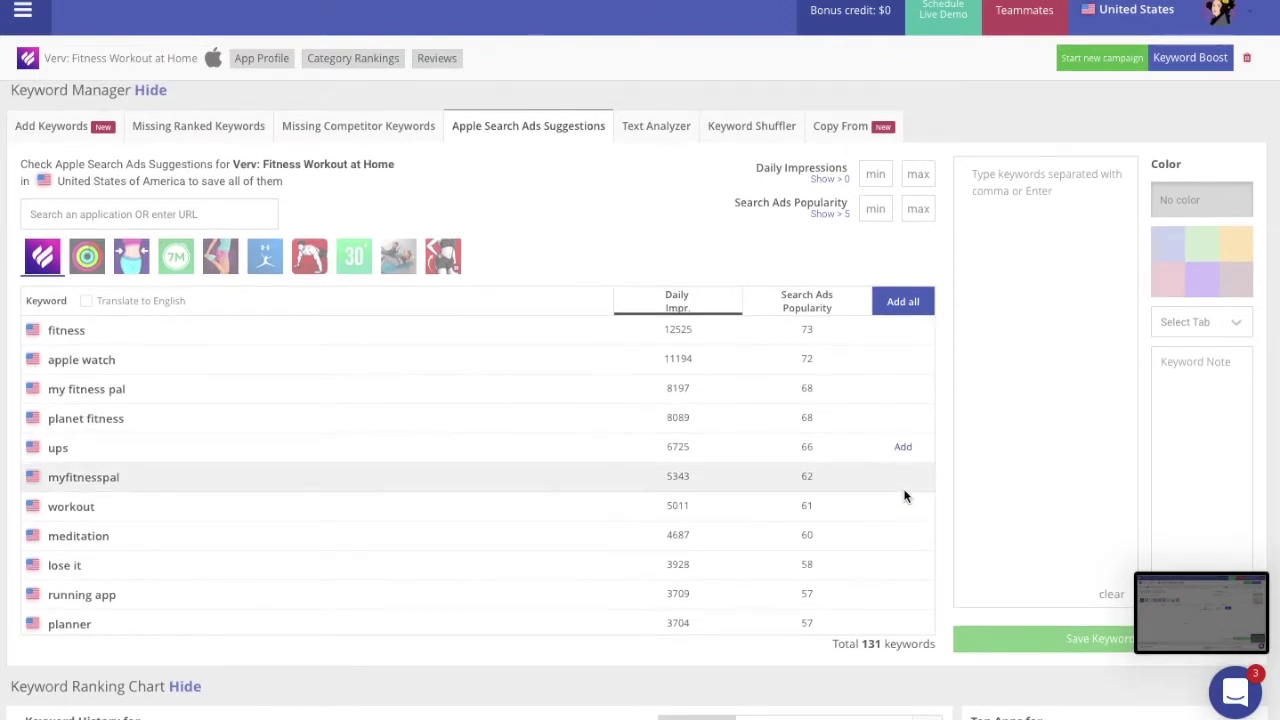
scroll(646, 486, "down", 6)
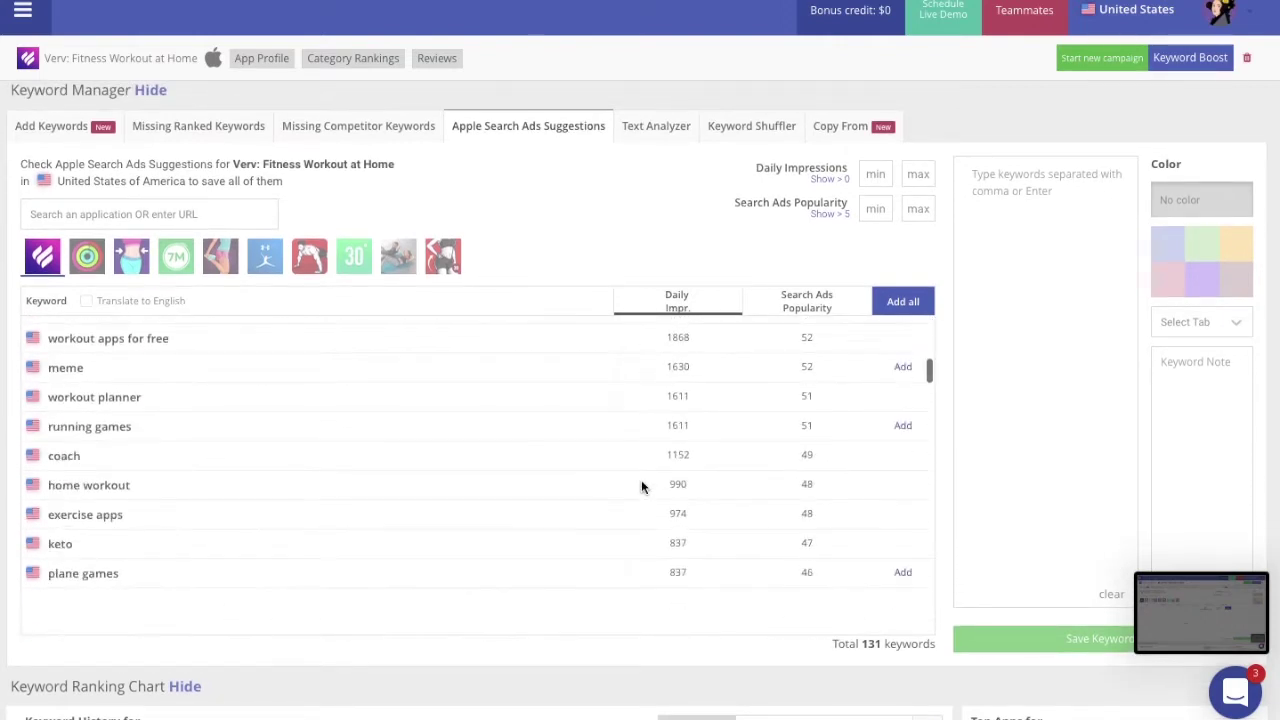
scroll(642, 487, "down", 2)
scroll(642, 487, "up", 4)
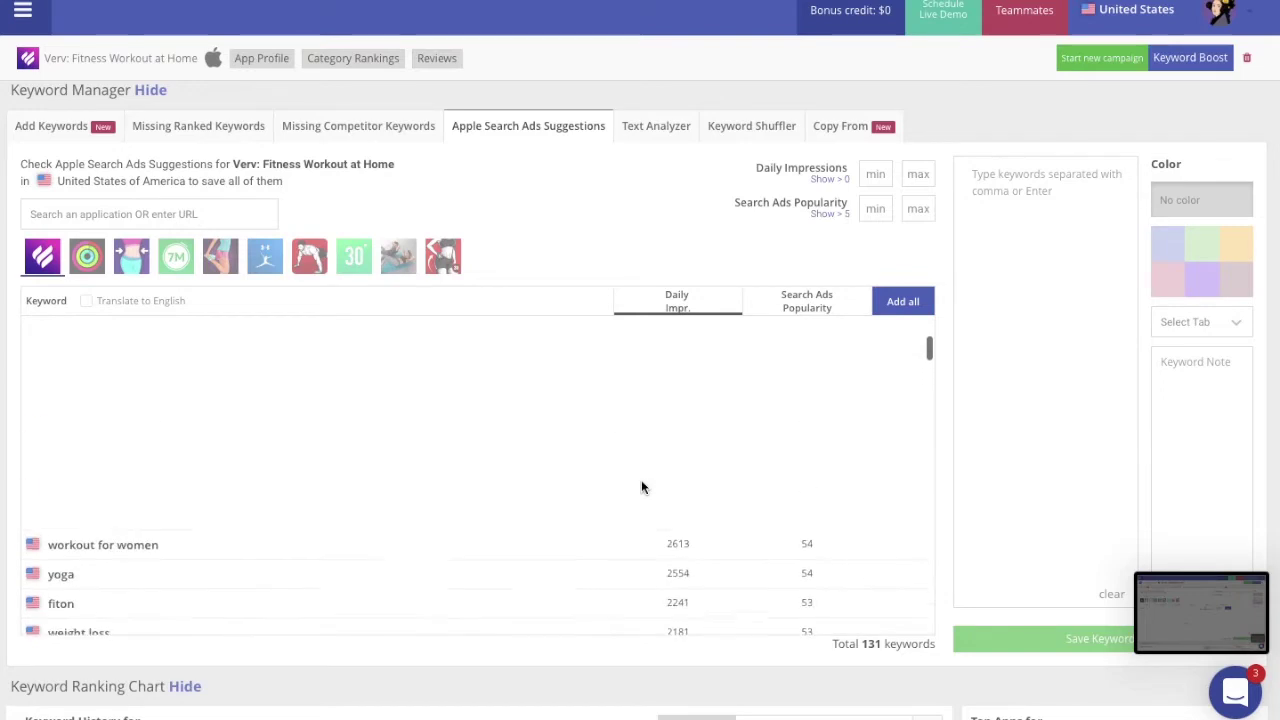
Limit Verv's suggestions to minimum daily impressions of 1 and Search Ads popularity of 6, and add all of them to the keyword list
left_click(828, 214)
scroll(833, 414, "up", 6)
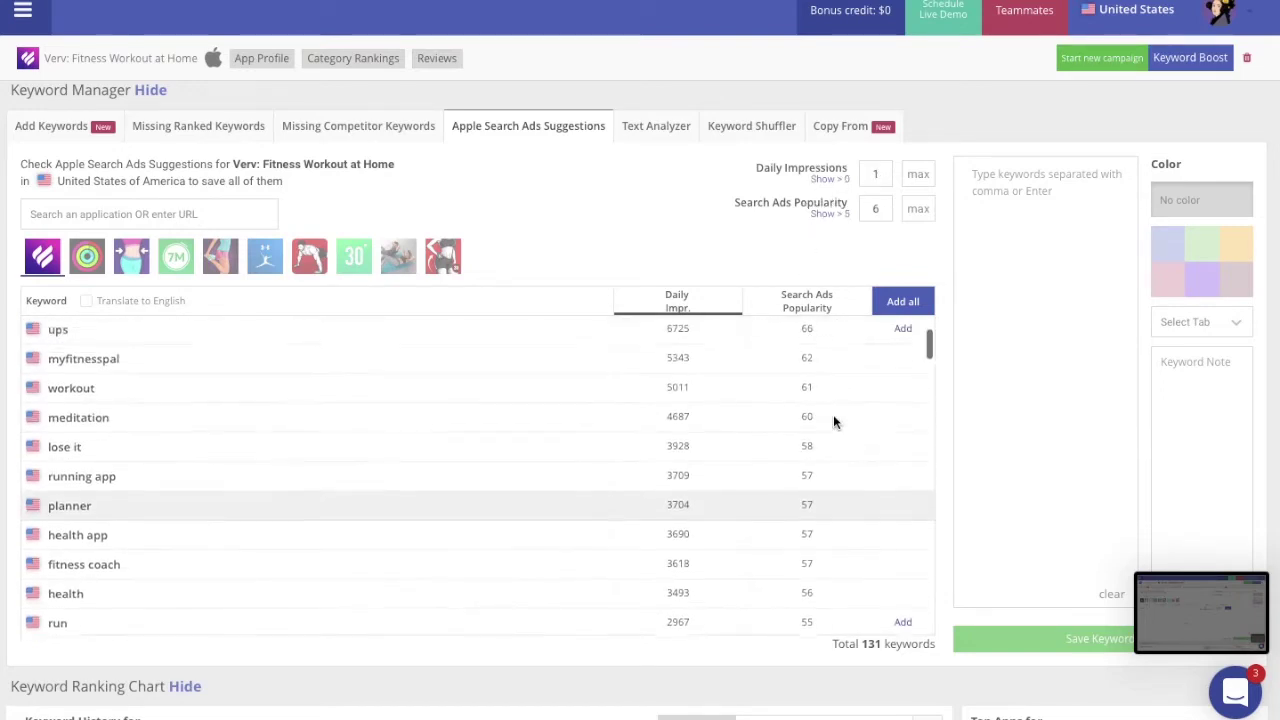
scroll(833, 414, "down", 6)
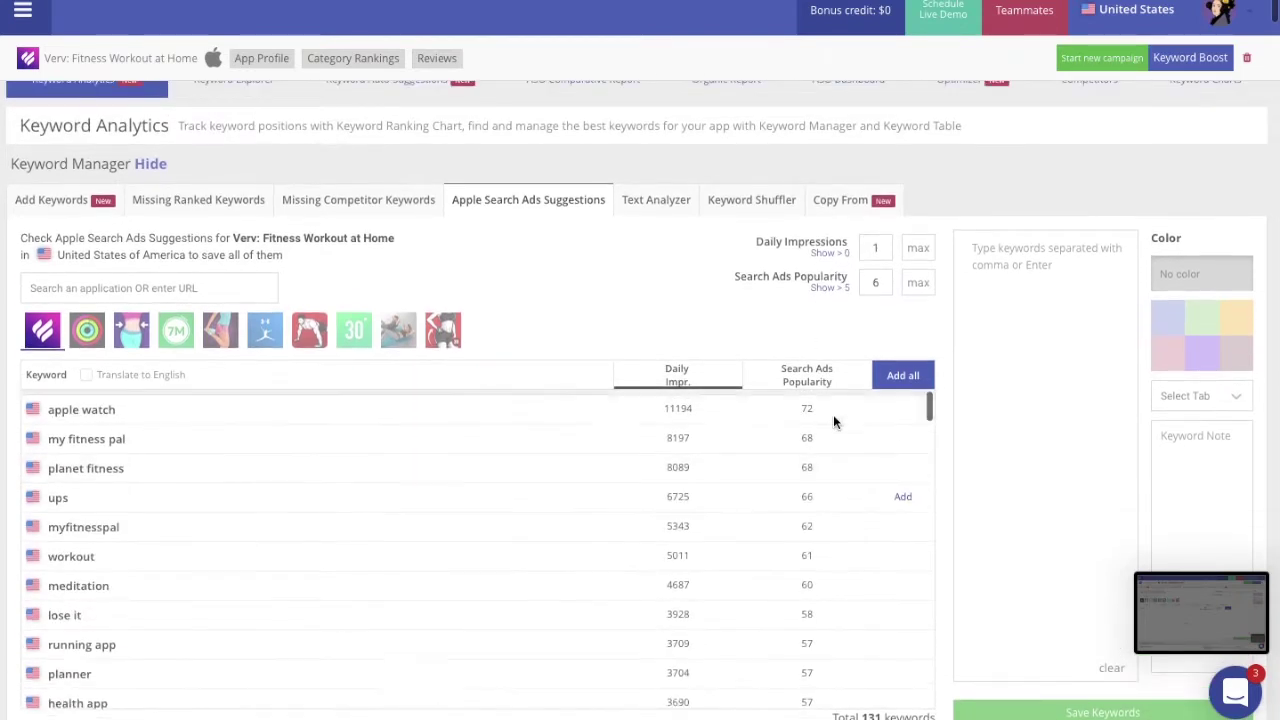
scroll(833, 420, "down", 5)
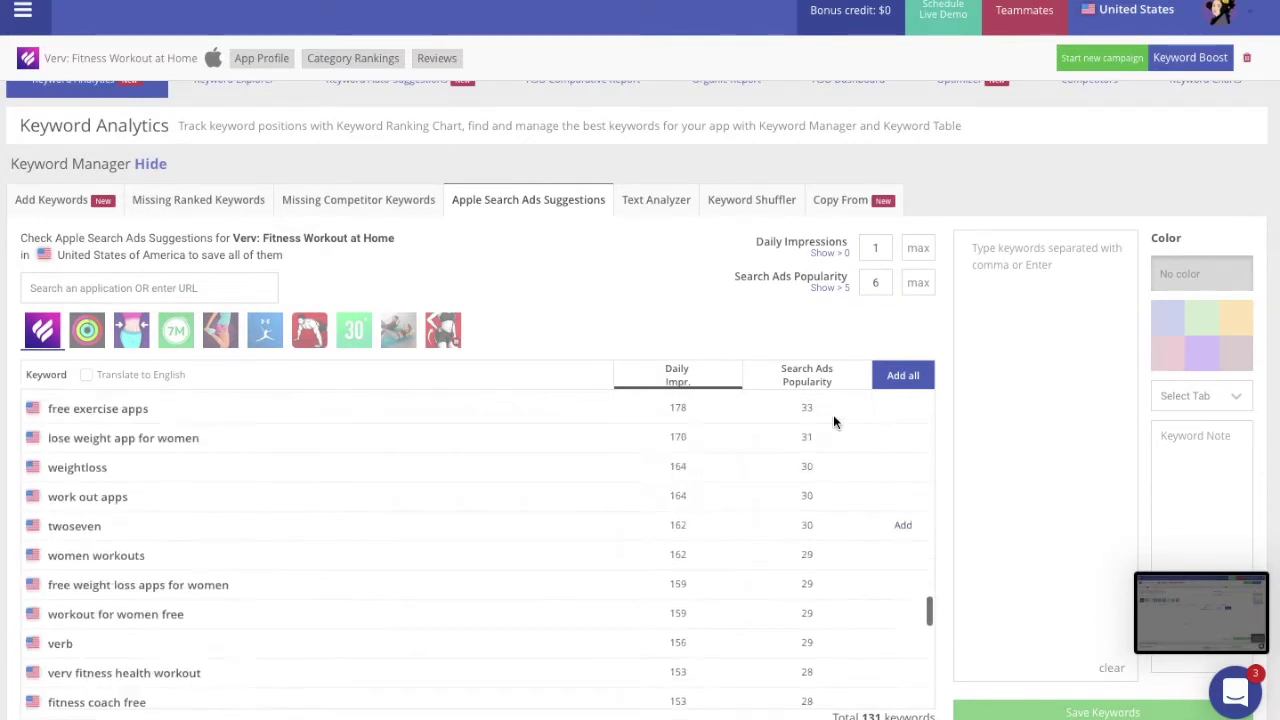
scroll(833, 420, "up", 8)
scroll(833, 418, "up", 5)
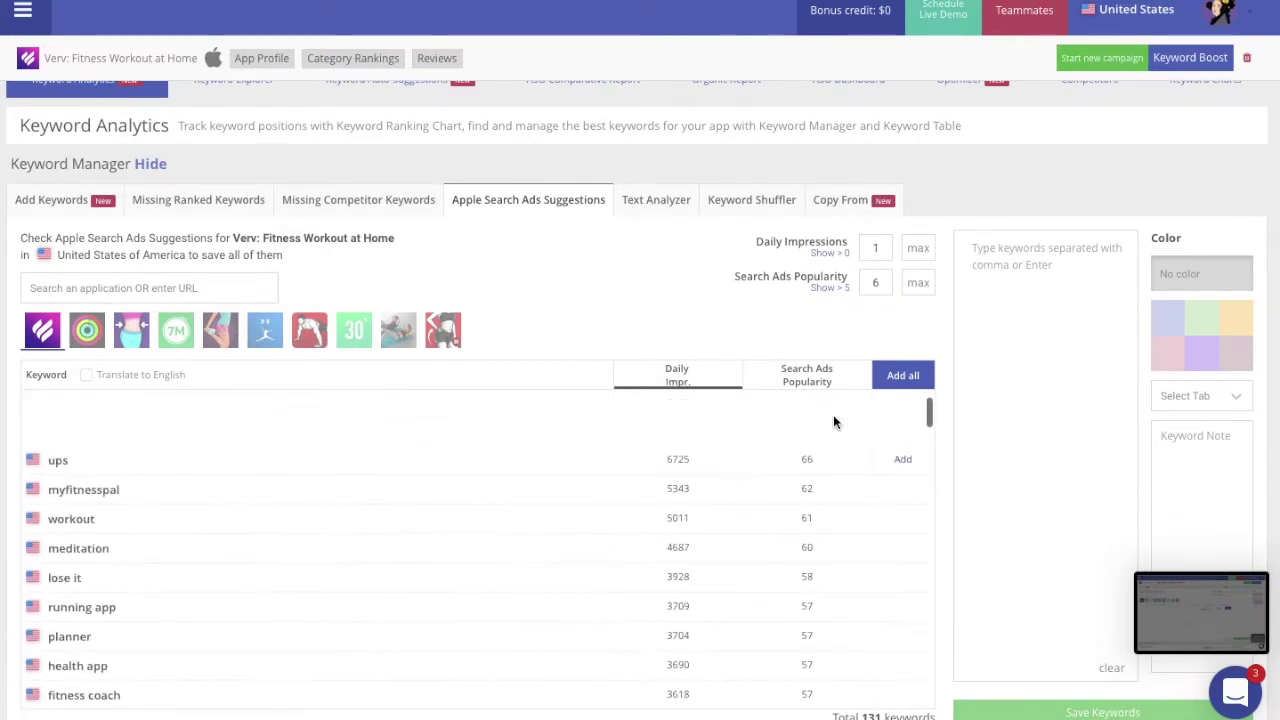
left_click(910, 375)
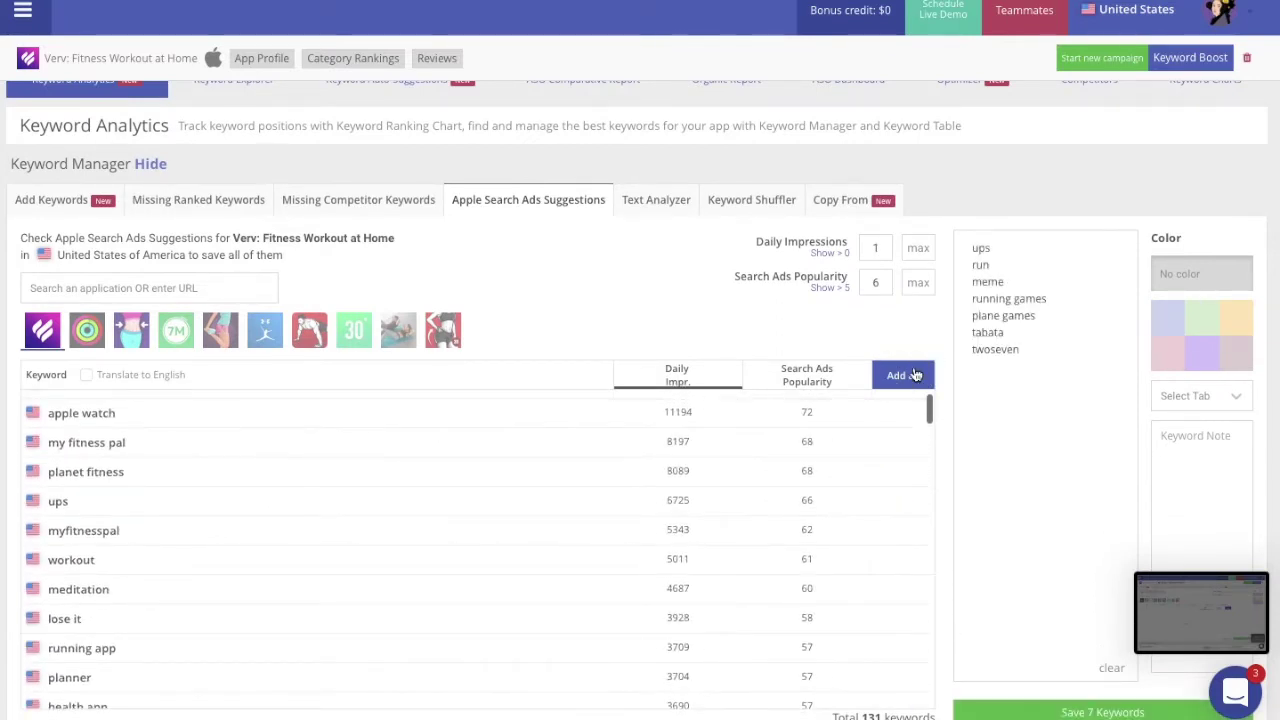
Add all Apple Search Ads suggestions of Fitness and Lose Weight at Home in 30 Days, and return to Verv's suggestions
left_click(87, 330)
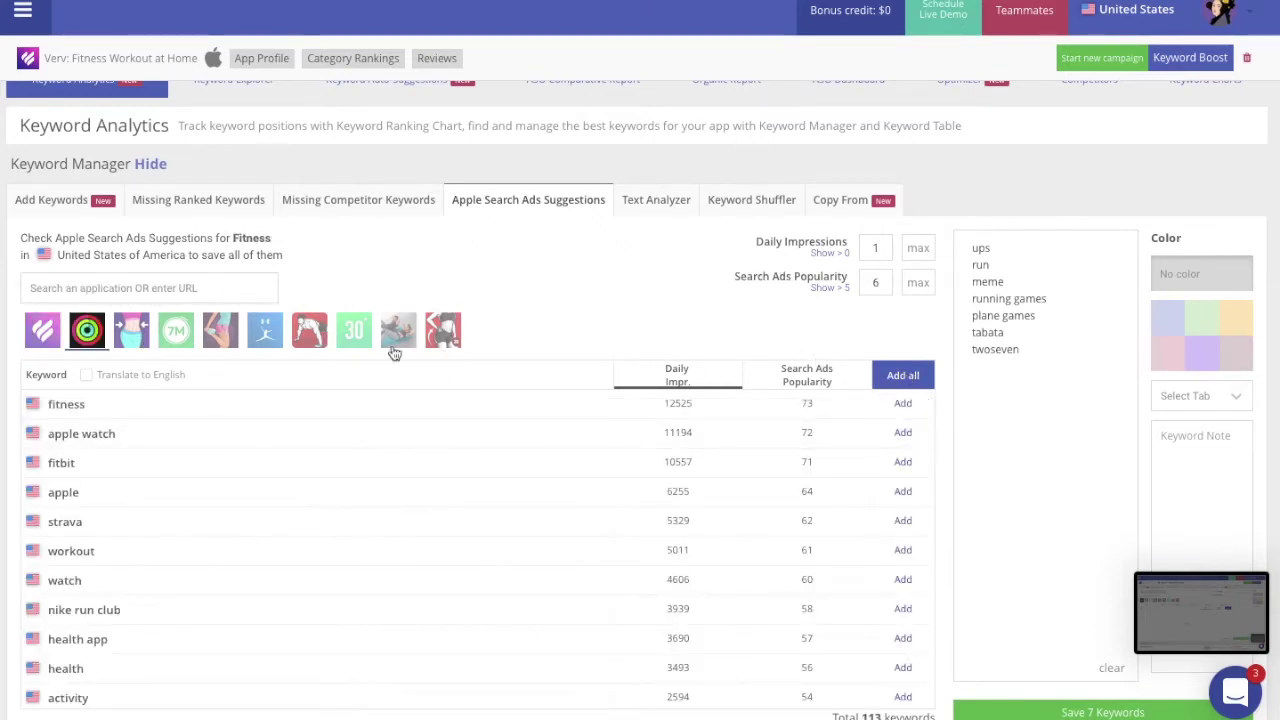
left_click(131, 330)
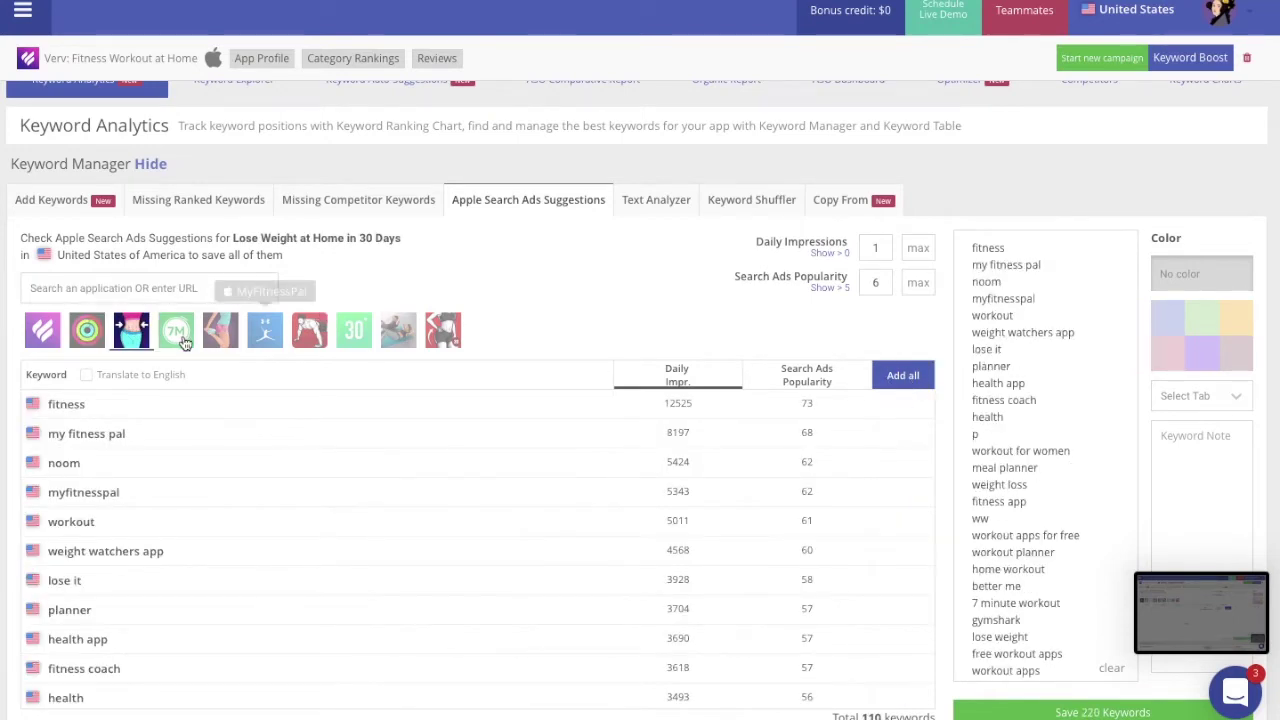
left_click(42, 330)
scroll(760, 490, "down", 5)
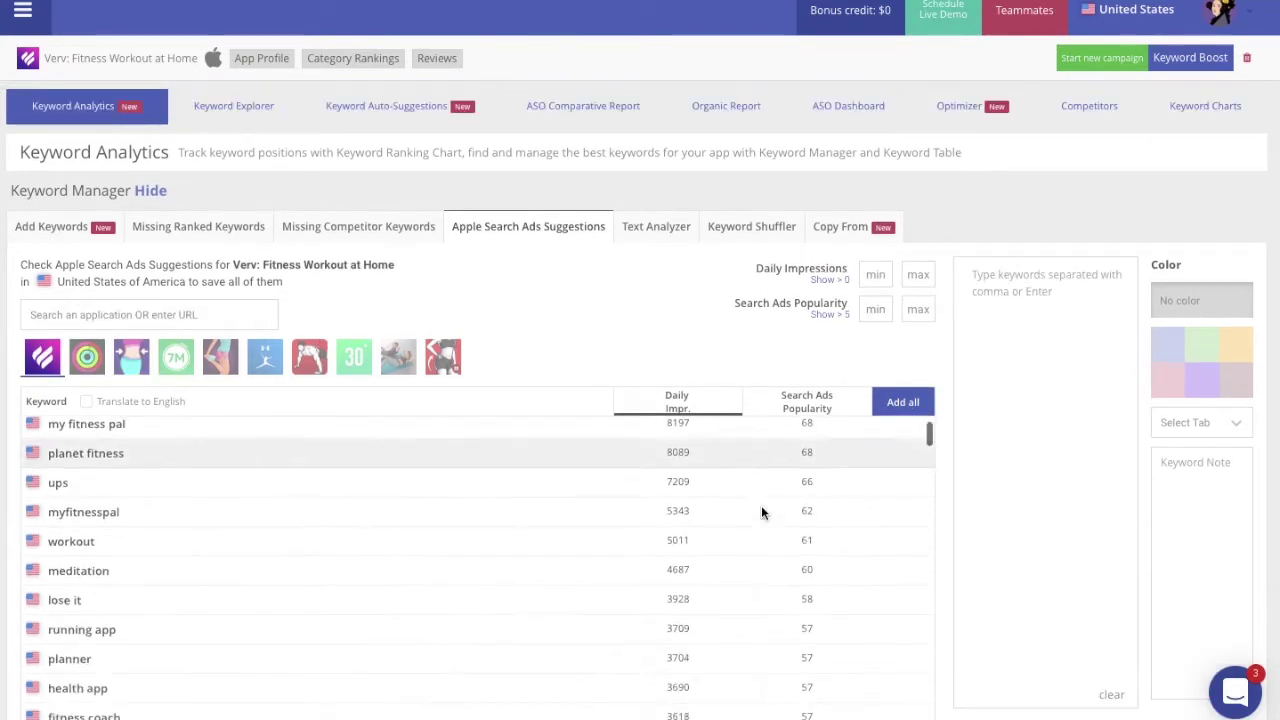
scroll(761, 505, "up", 5)
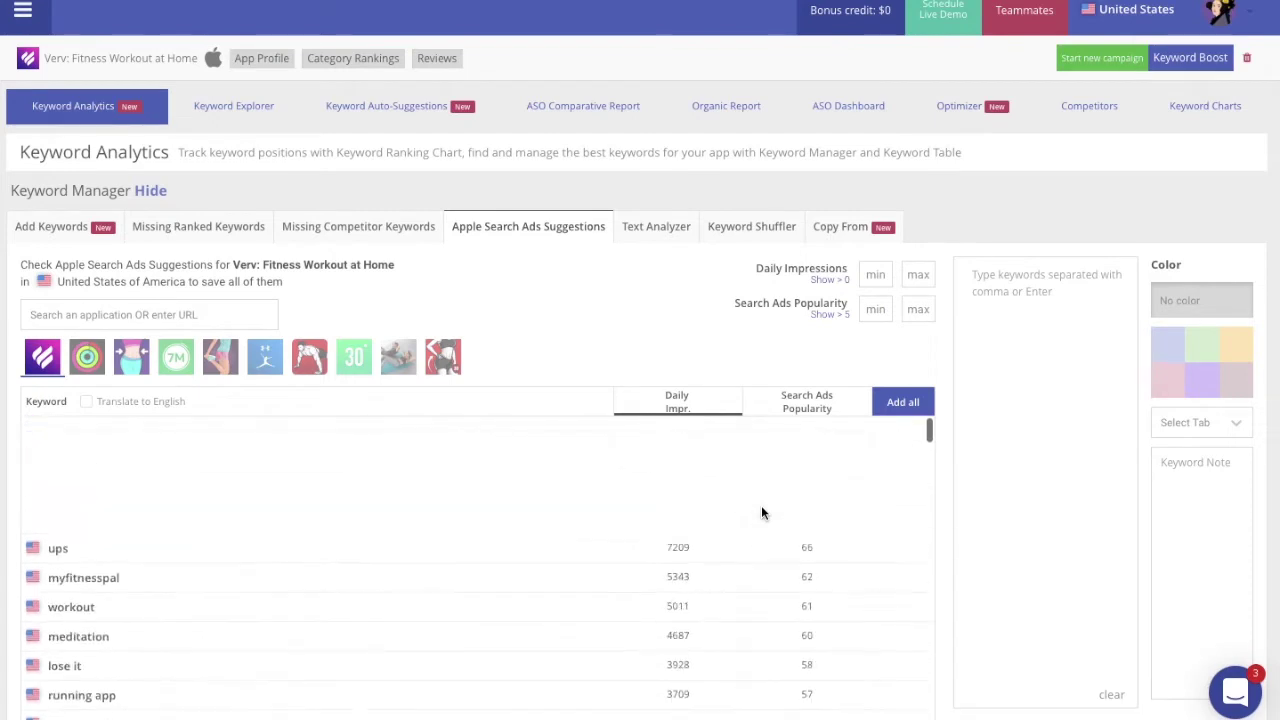
Analyze the text of Verv's description for keywords with minimum daily impressions of 1 and look through the keywords
left_click(659, 236)
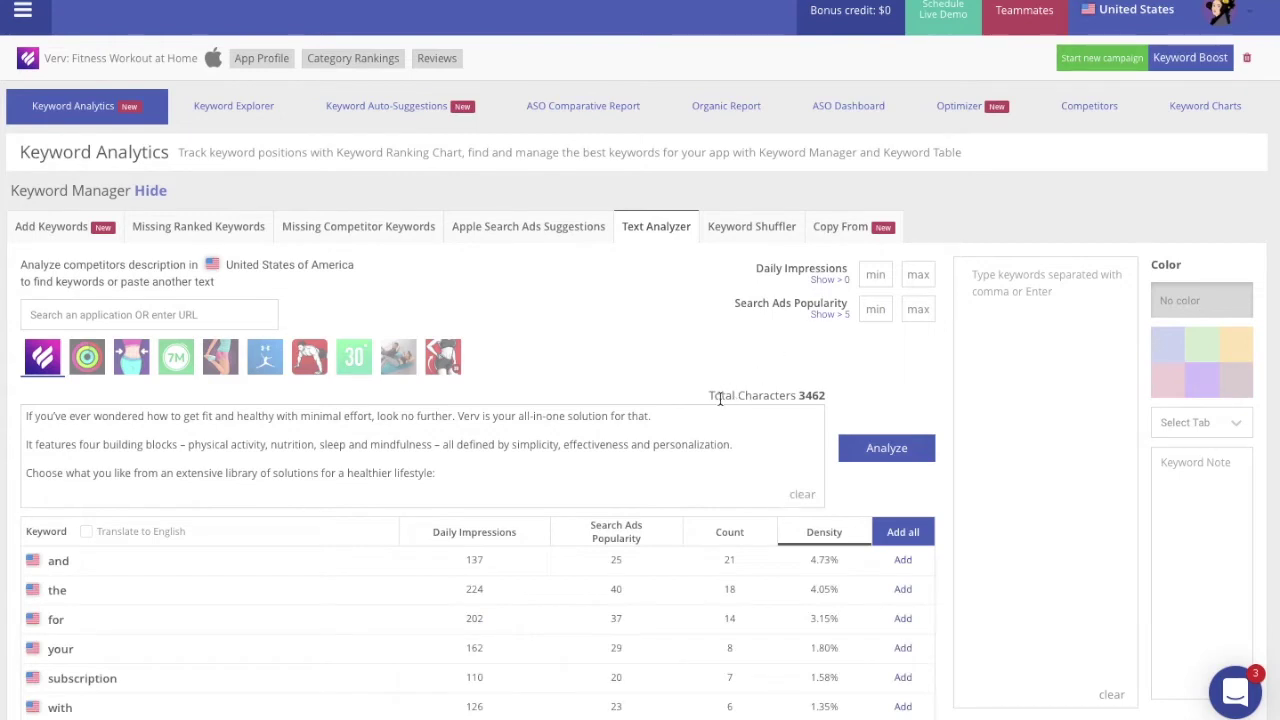
scroll(720, 397, "down", 1)
scroll(720, 397, "up", 1)
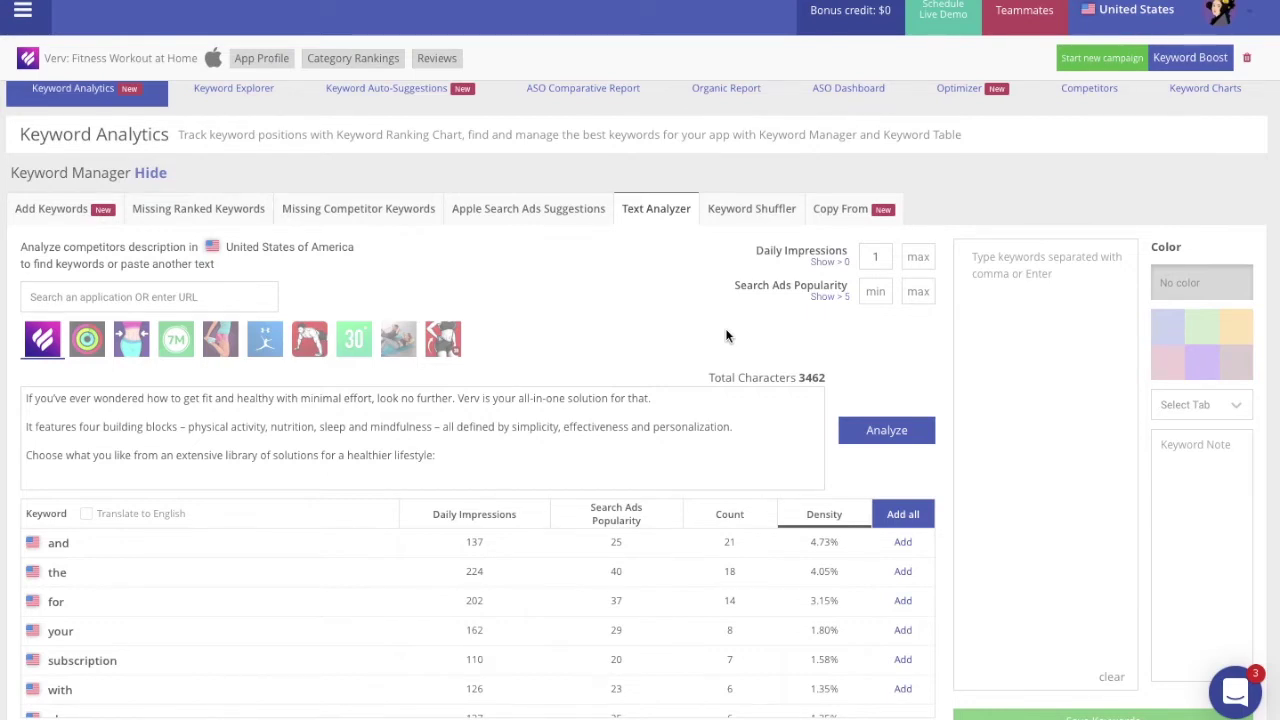
scroll(697, 600, "down", 2)
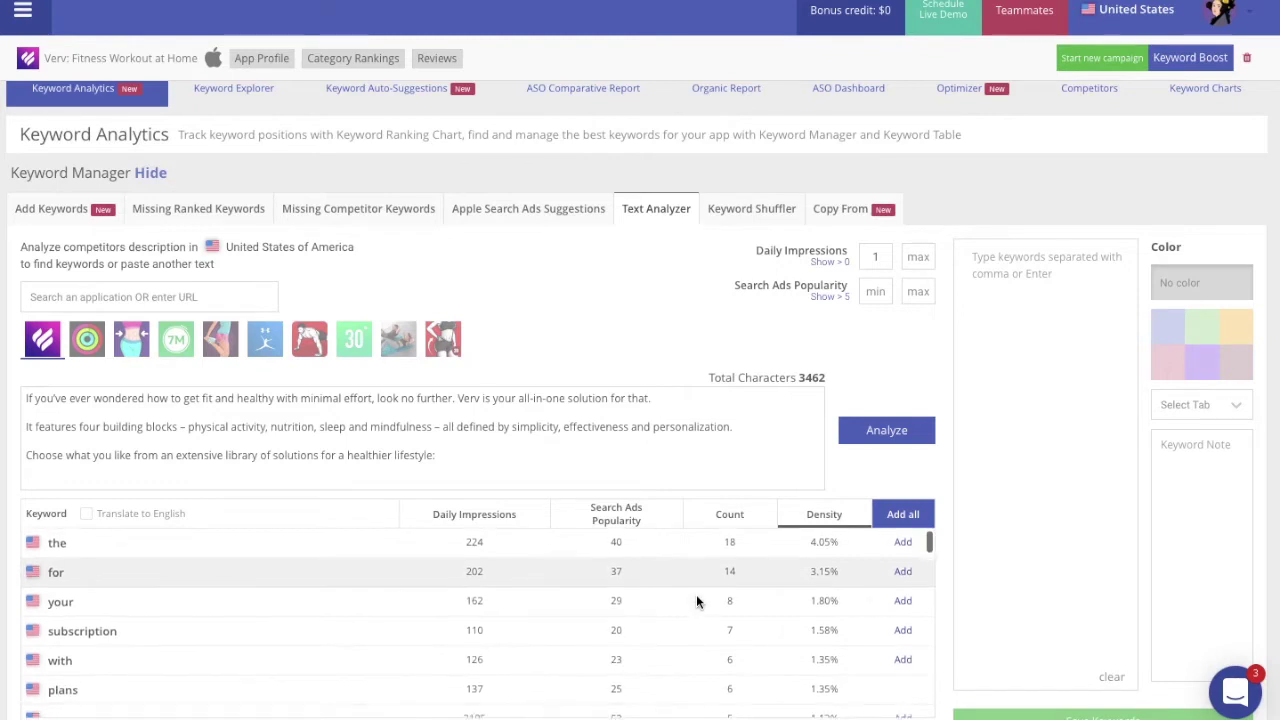
scroll(697, 601, "down", 6)
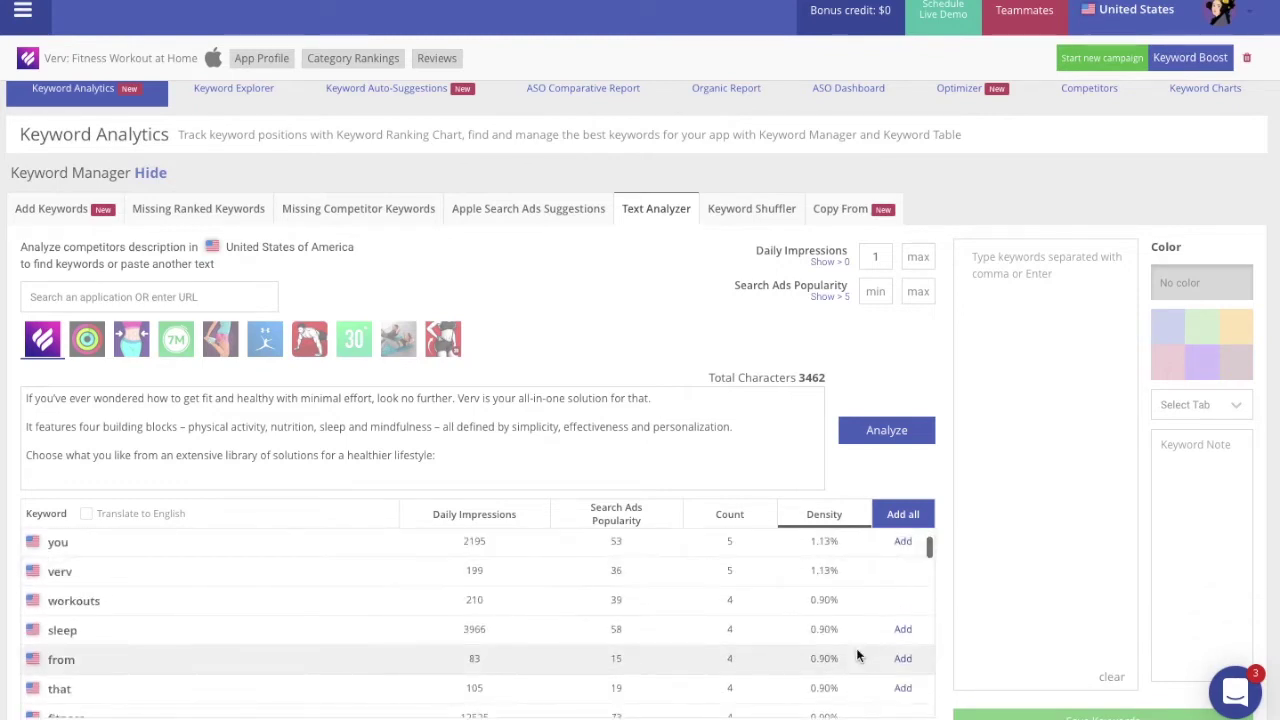
Add the keyword sleep from Verv's description analysis and save it
left_click(902, 597)
scroll(858, 603, "down", 2)
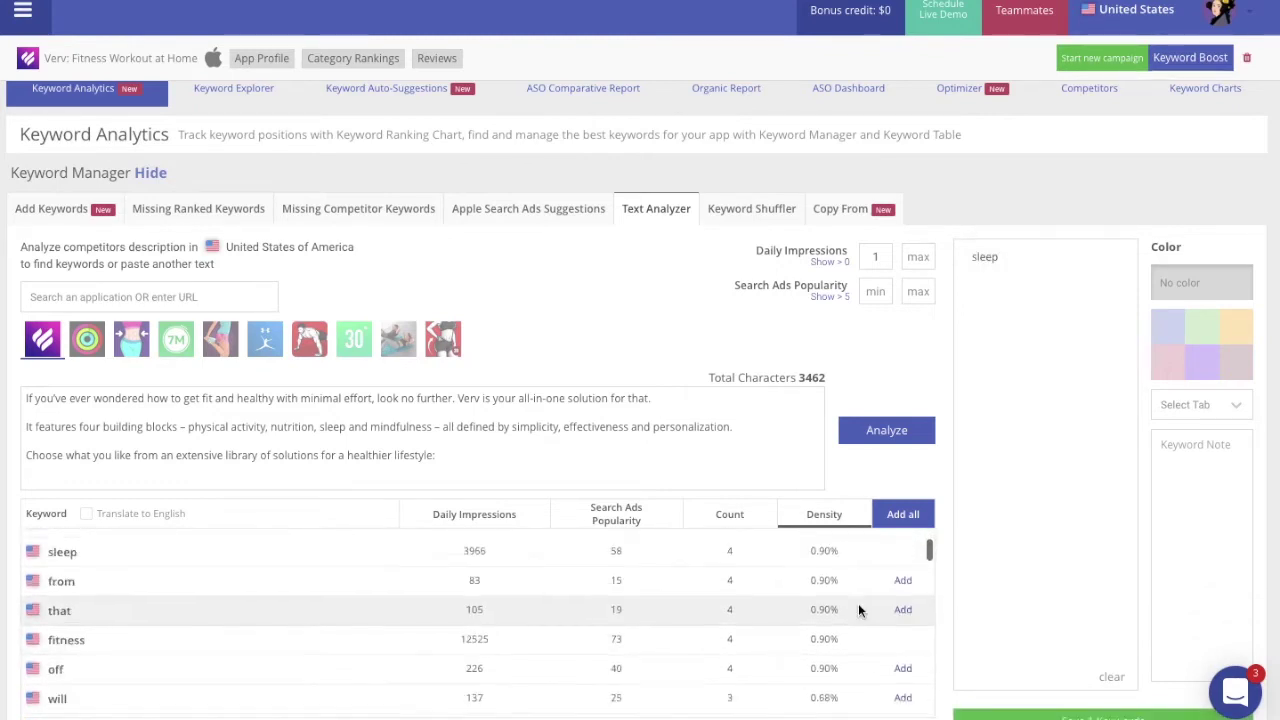
scroll(858, 609, "down", 2)
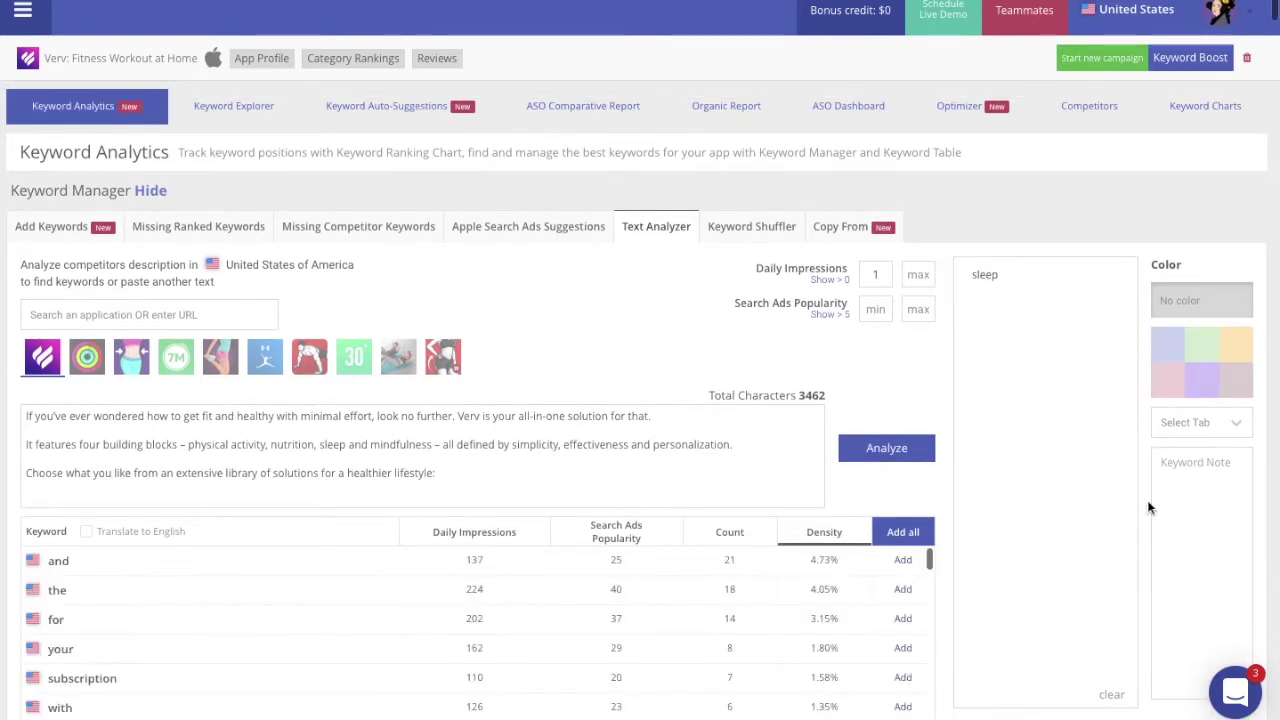
scroll(1143, 506, "down", 1)
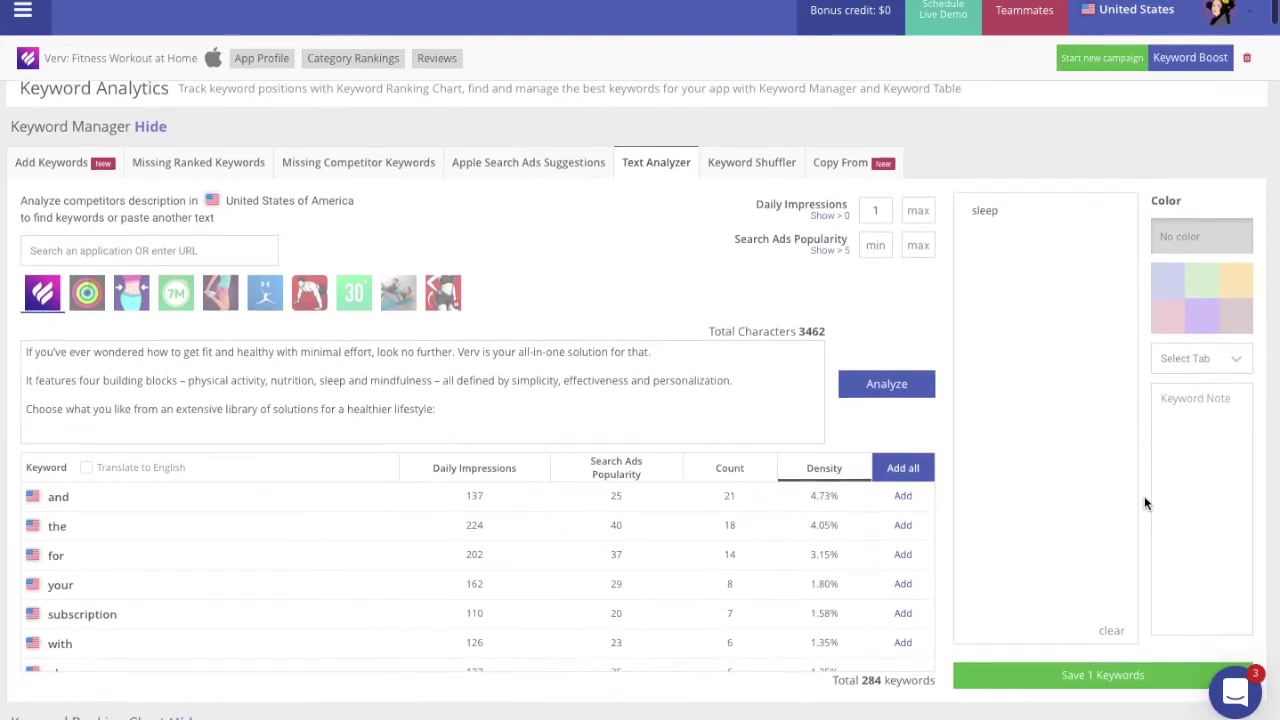
left_click(1022, 680)
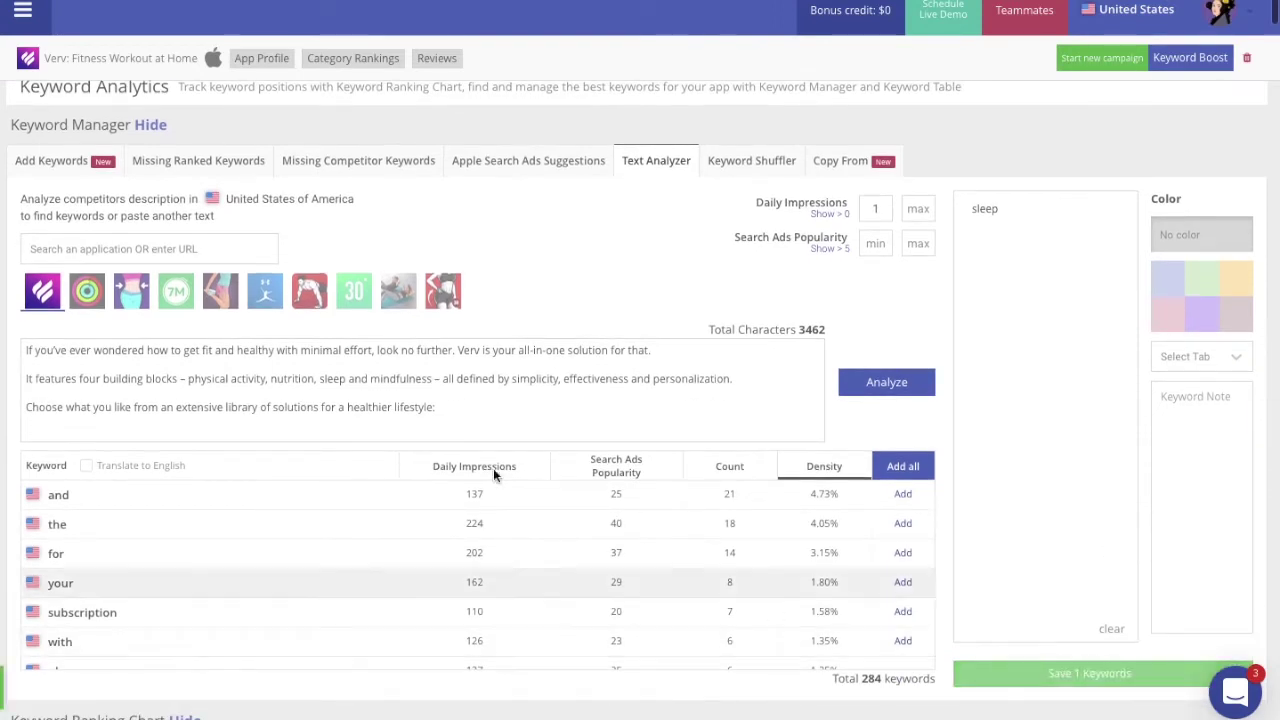
Analyze the description of the Fitness competitor and look through its keywords
left_click(93, 296)
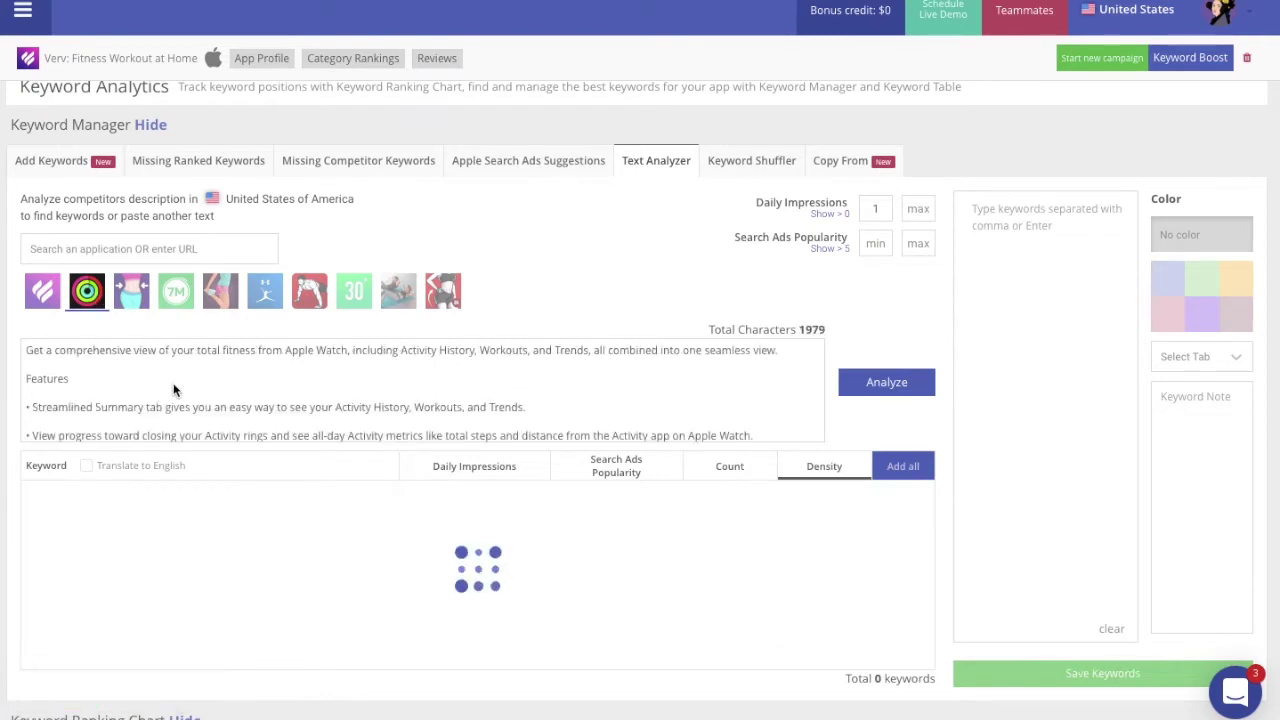
scroll(173, 383, "down", 5)
scroll(173, 383, "up", 5)
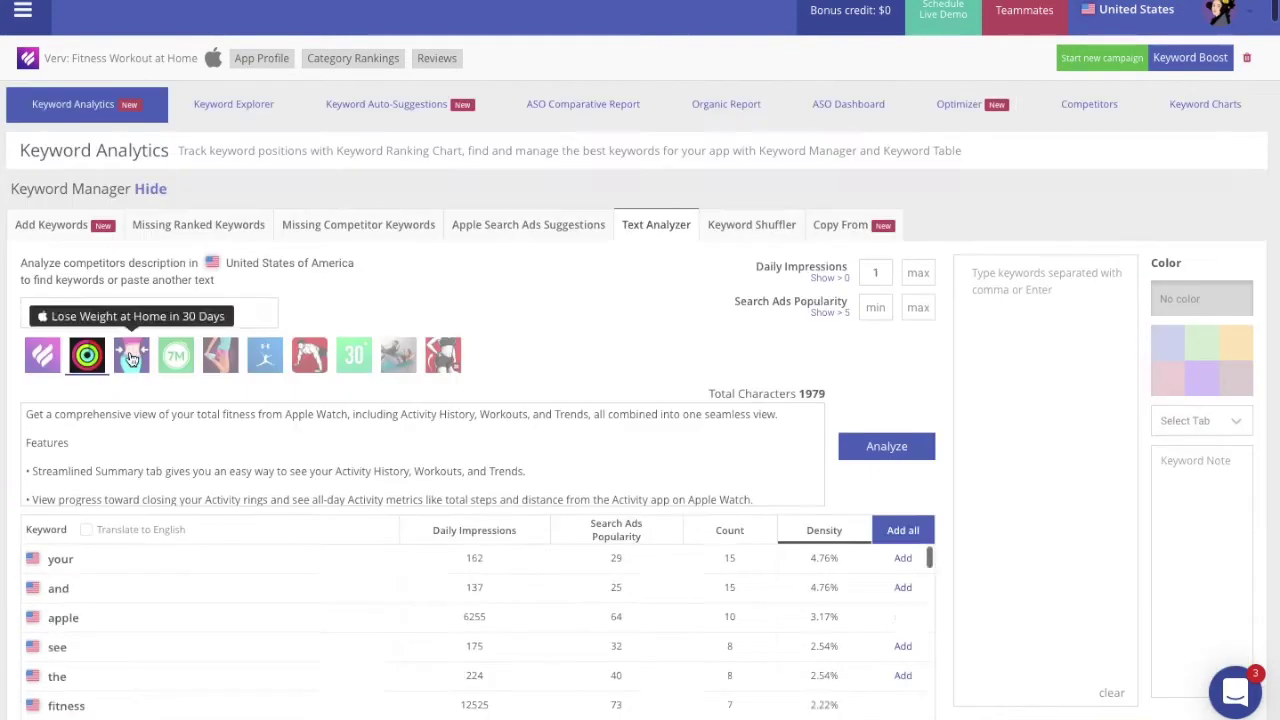
Analyze the description of Lose Weight at Home in 30 Days, add the keyword loss from it and save it
left_click(131, 316)
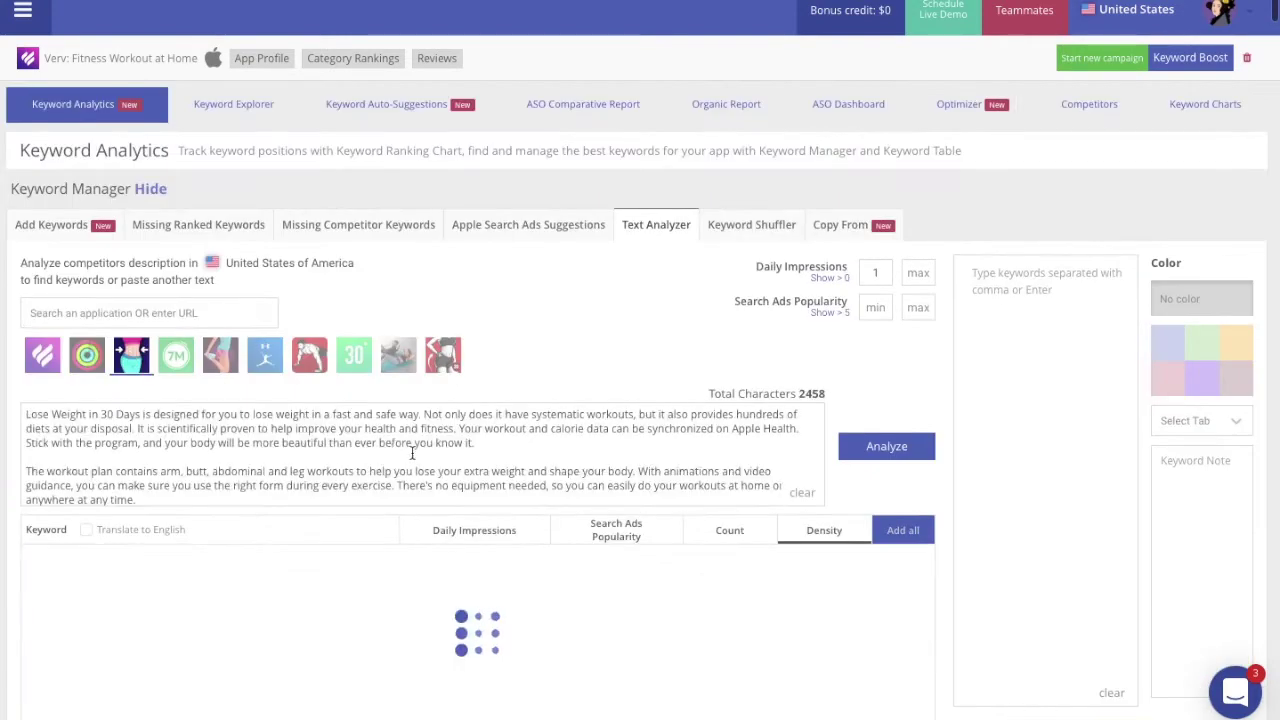
scroll(585, 398, "down", 5)
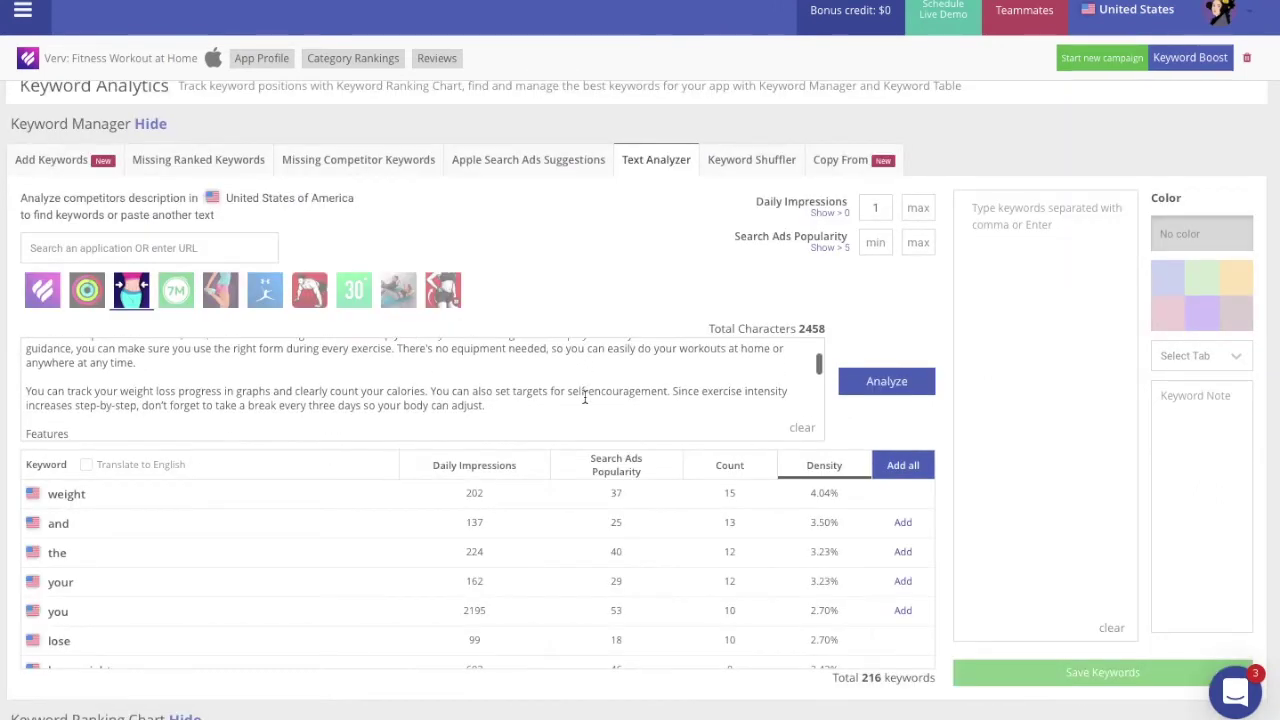
scroll(890, 595, "down", 3)
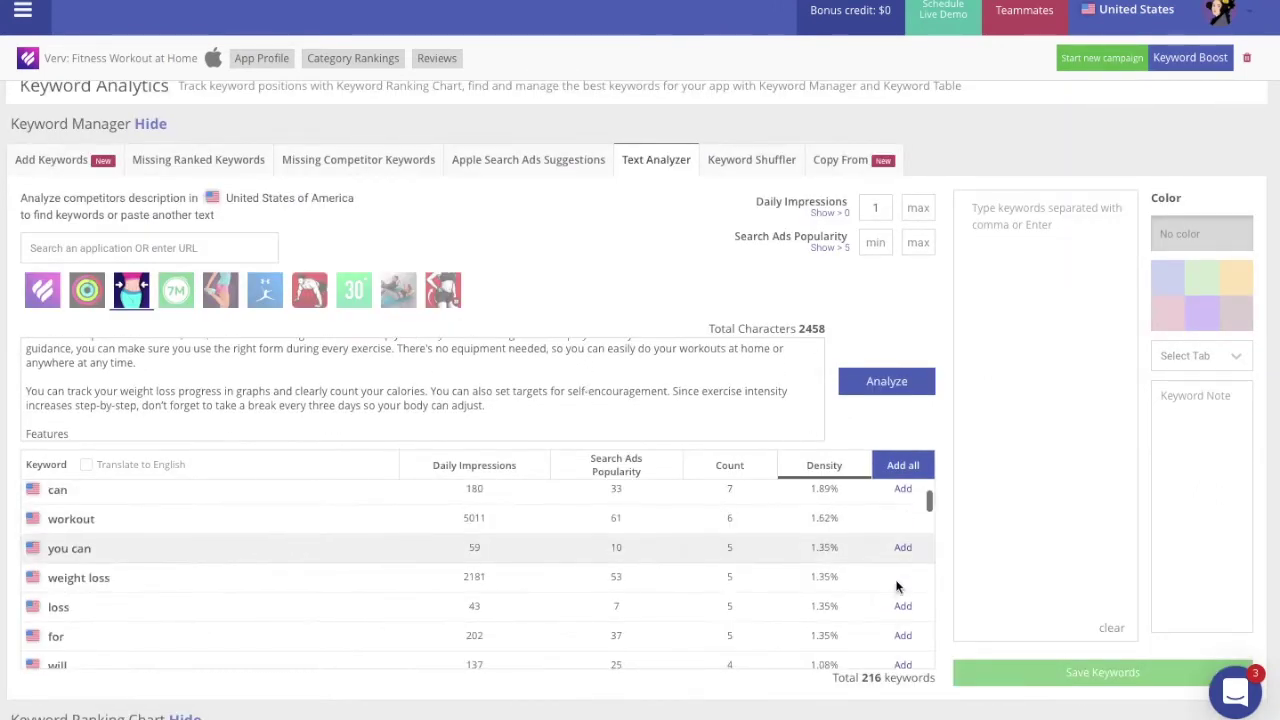
left_click(903, 606)
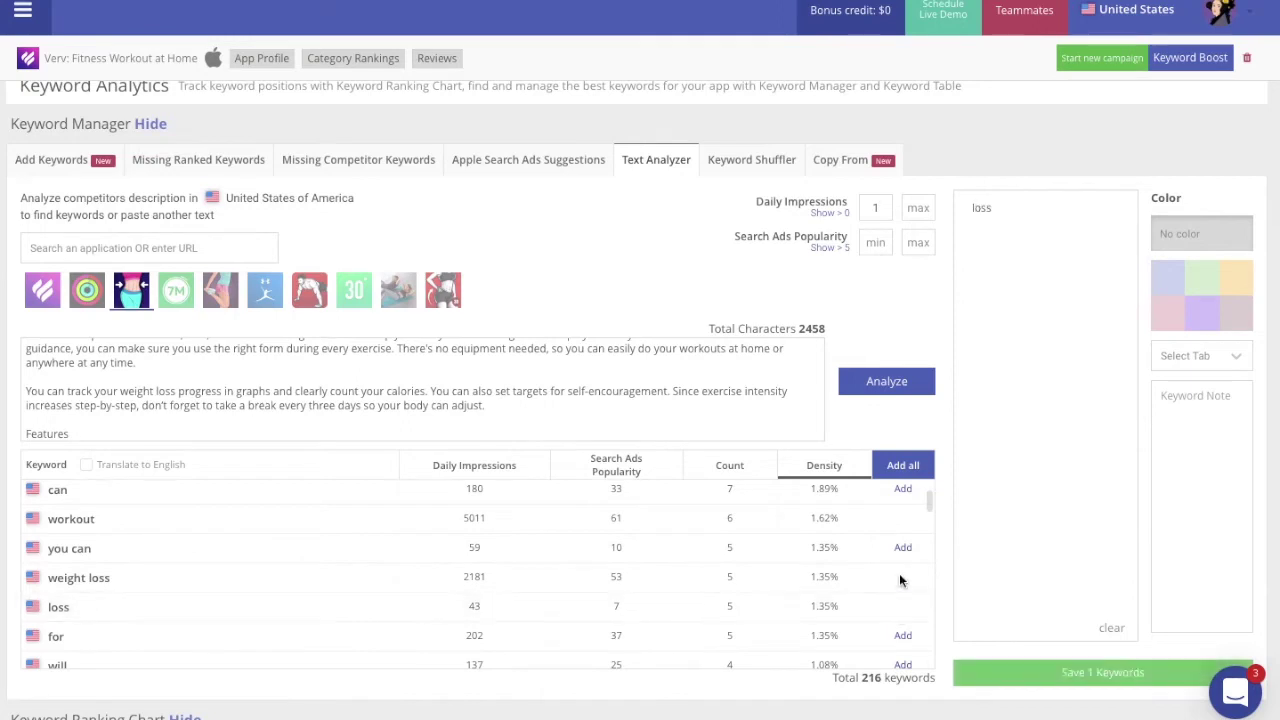
scroll(899, 577, "down", 5)
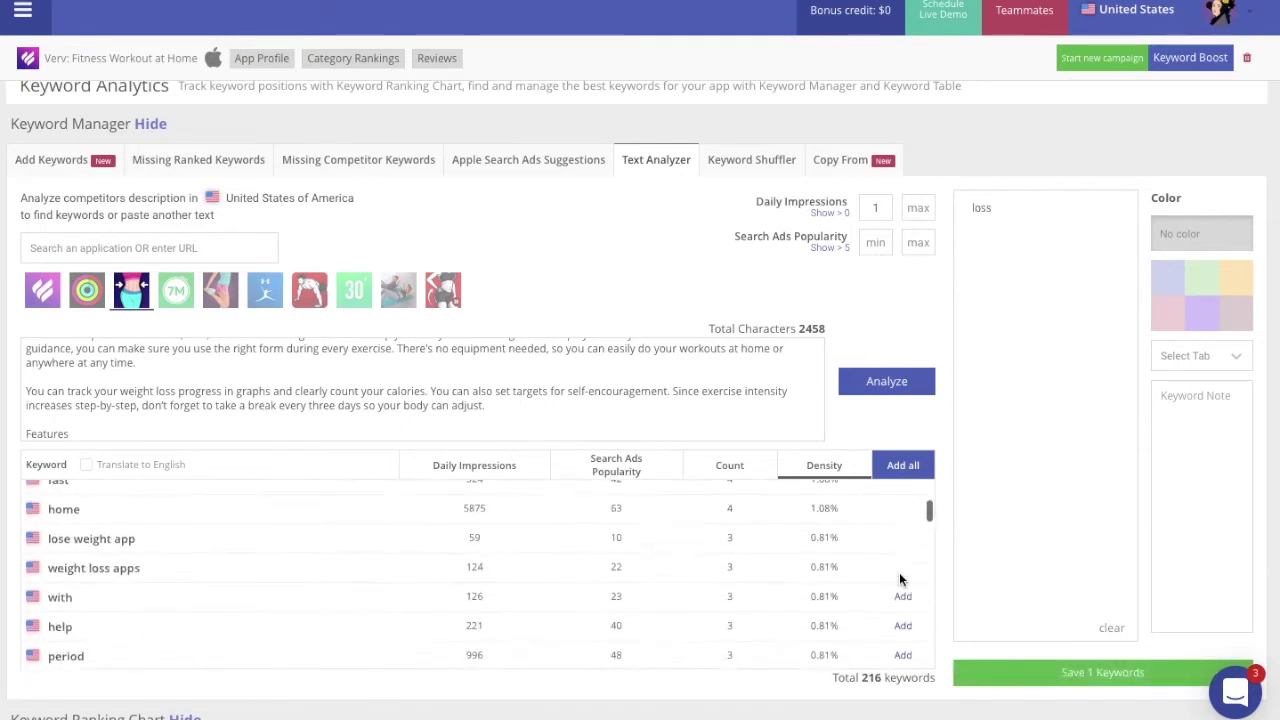
scroll(899, 577, "down", 10)
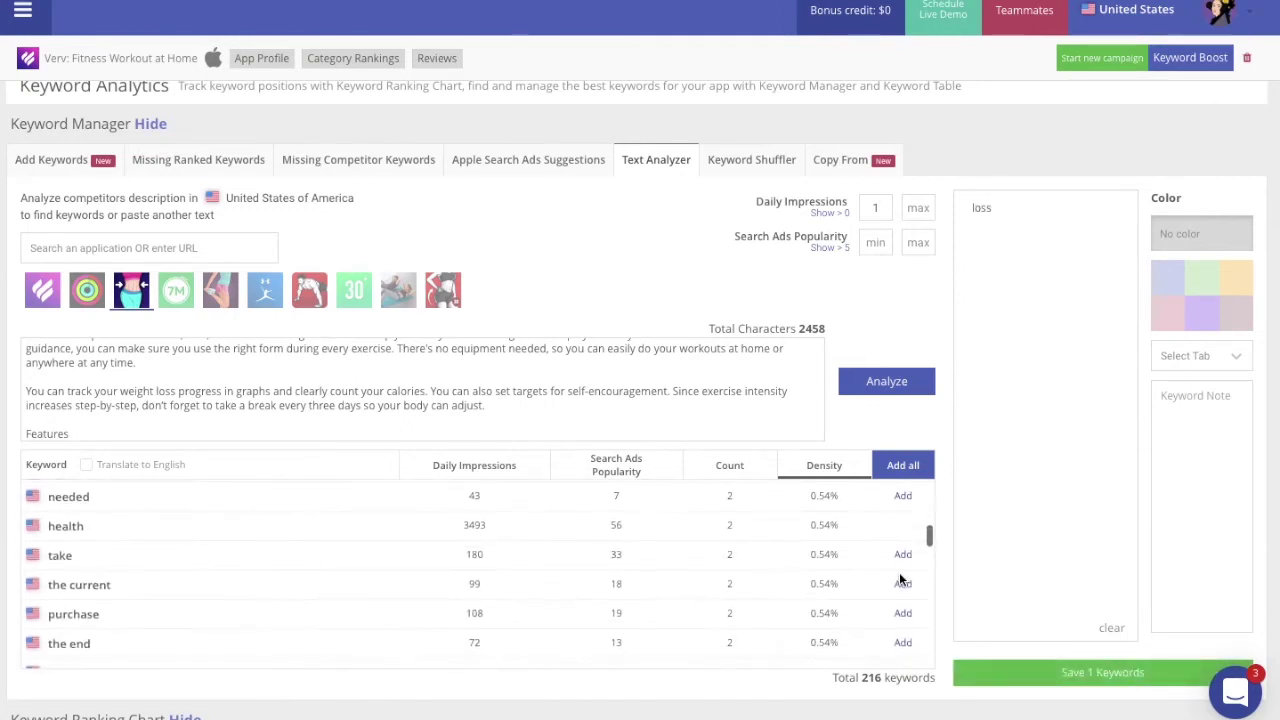
scroll(899, 577, "up", 15)
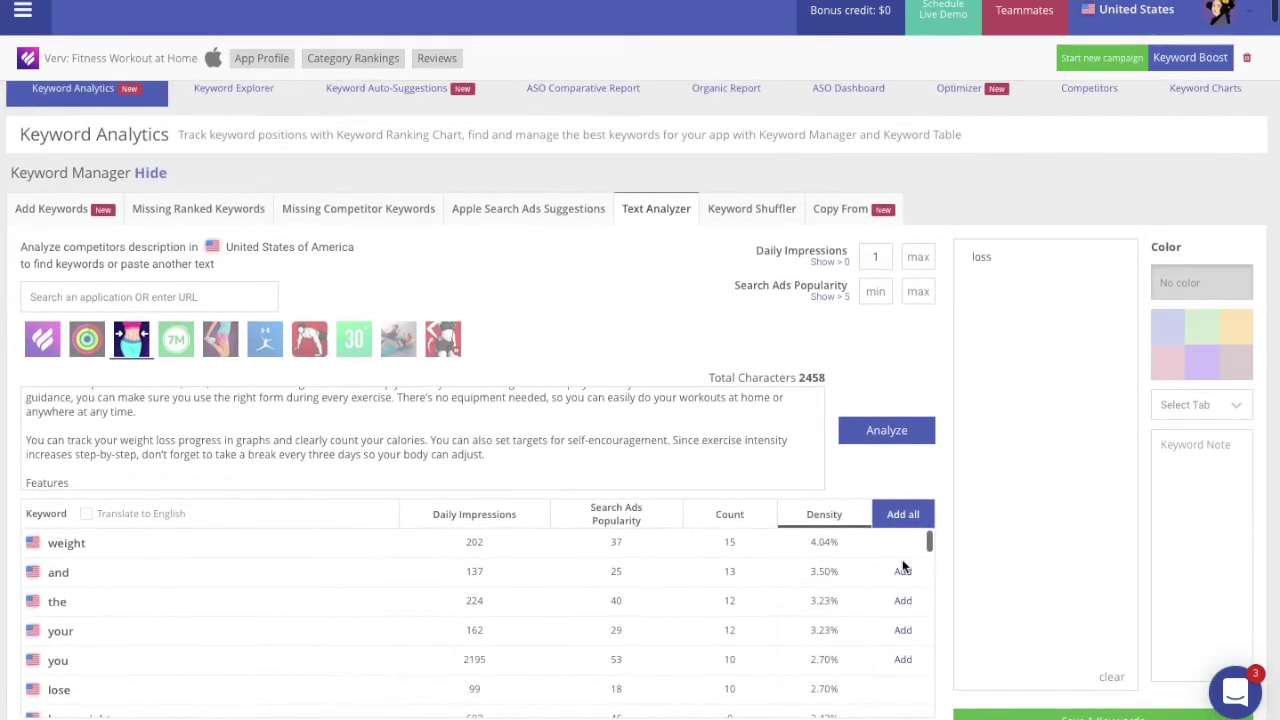
scroll(921, 475, "down", 1)
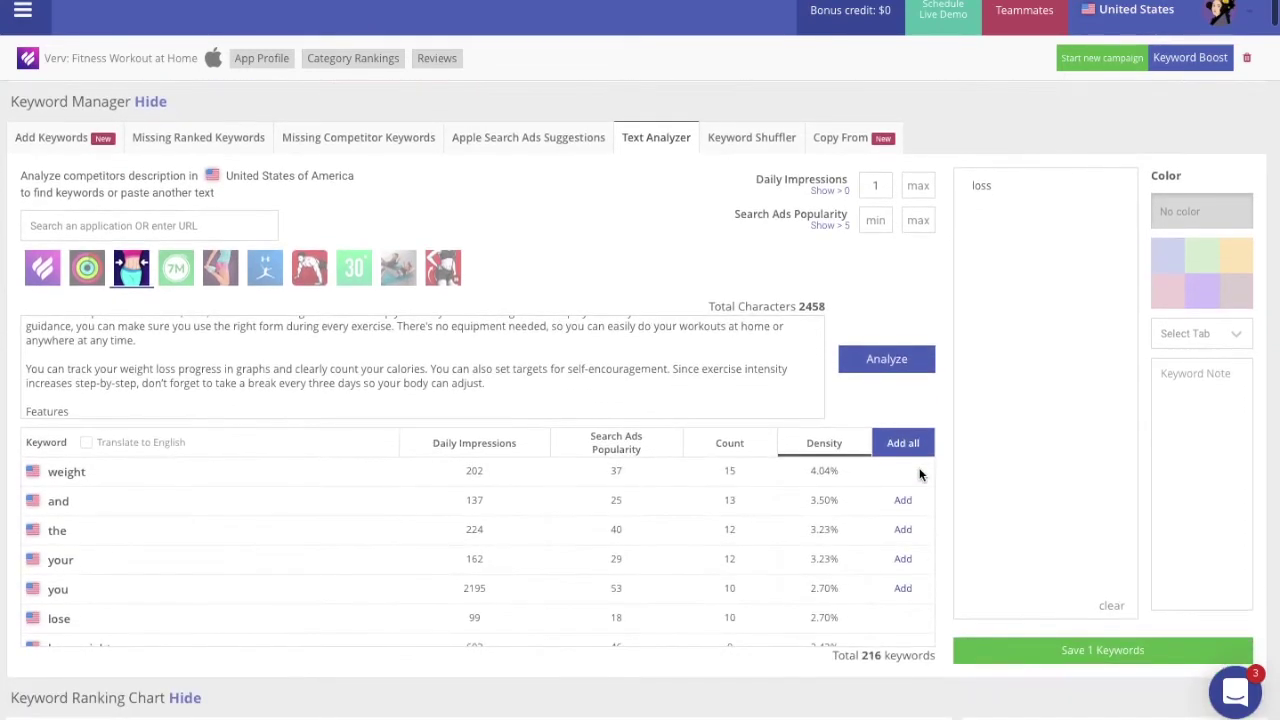
left_click(1022, 660)
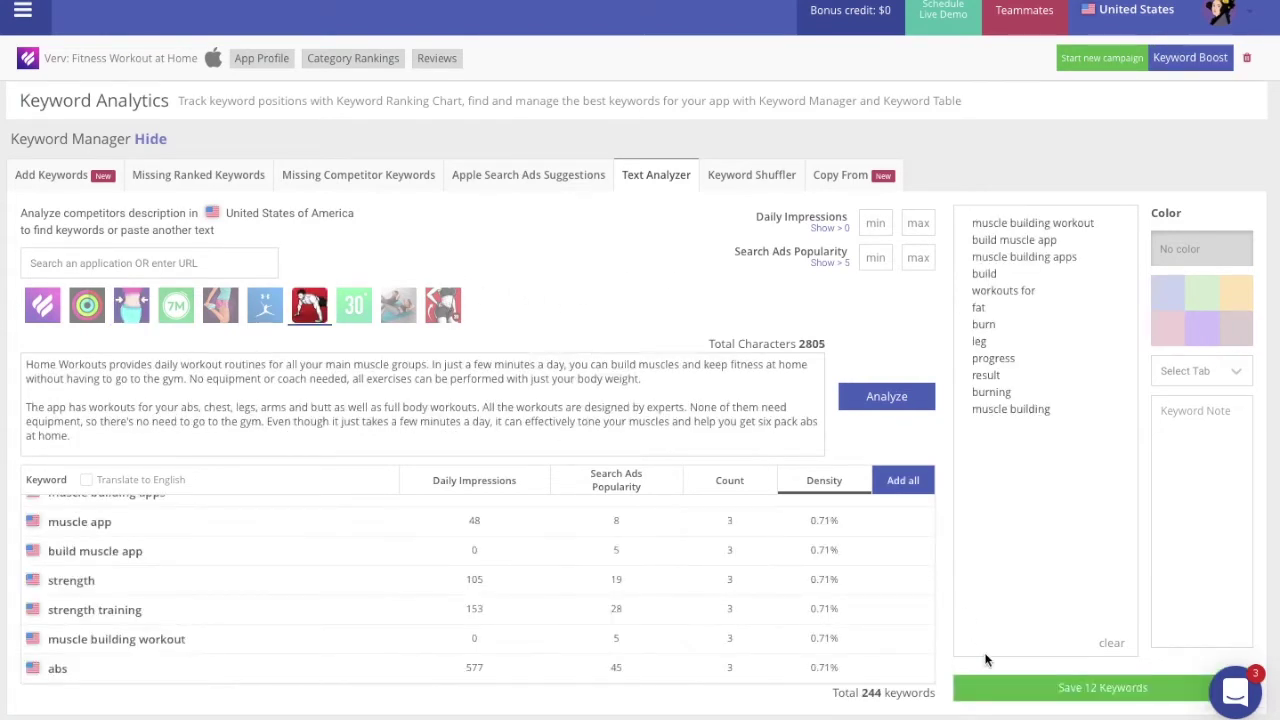
Save the keywords gathered from the Home Workouts description, including muscle building workout, build muscle app, fat, burn and leg
left_click(997, 690)
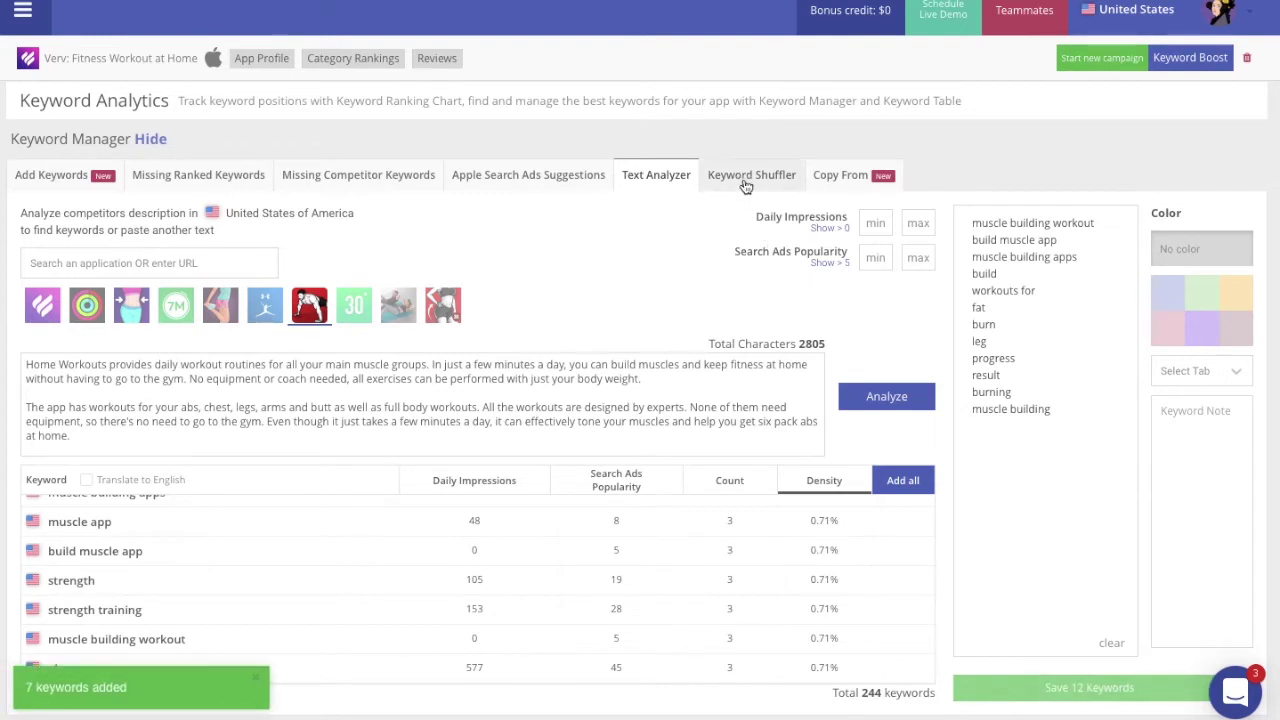
Shuffle the words free, fitness, home and app in the Keyword Shuffler and look through the combinations
left_click(744, 184)
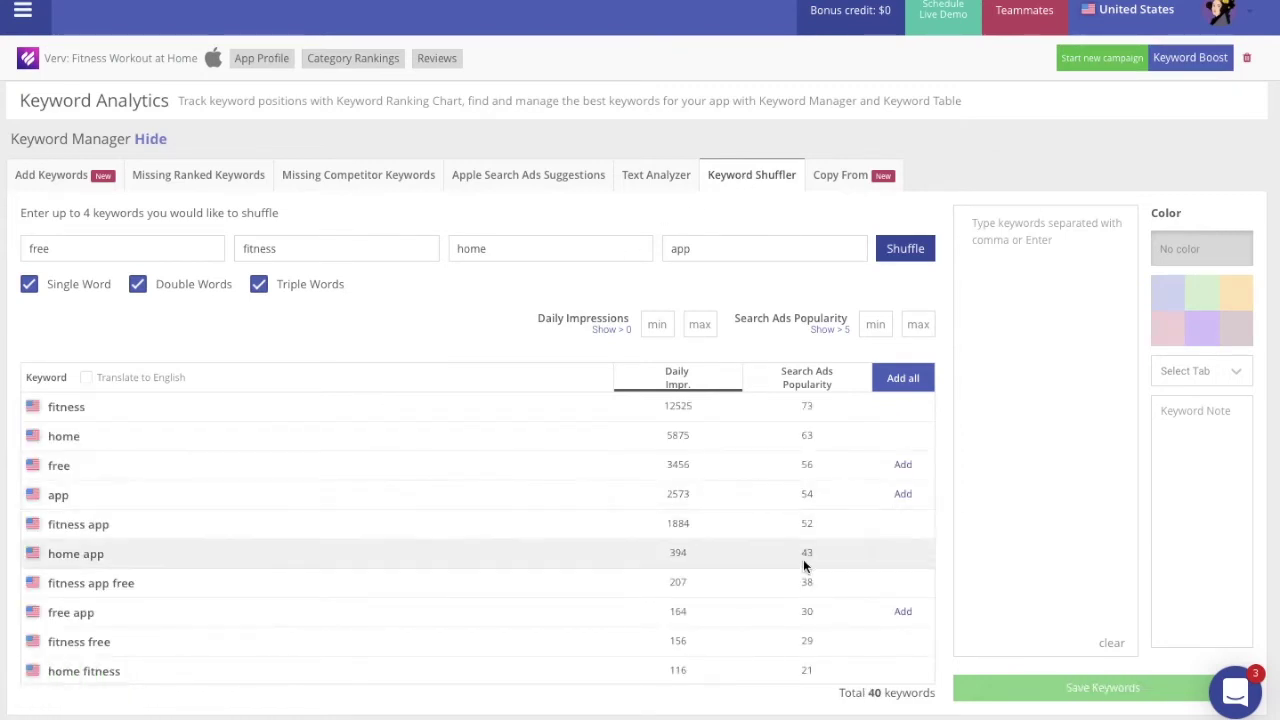
scroll(805, 565, "down", 2)
scroll(805, 567, "up", 1)
scroll(805, 567, "up", 1)
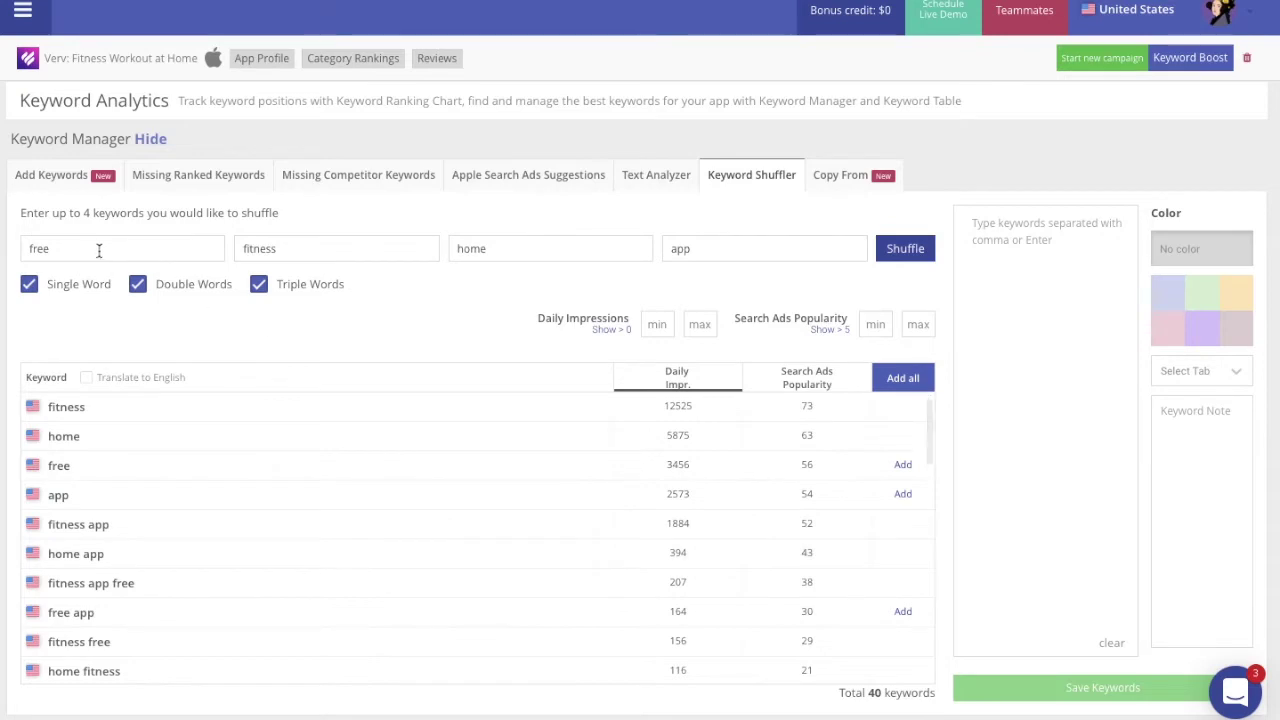
Replace the shuffler words with free, weight, loss and apps, and shuffle them into new combinations
left_click(55, 249)
scroll(810, 621, "up", 1)
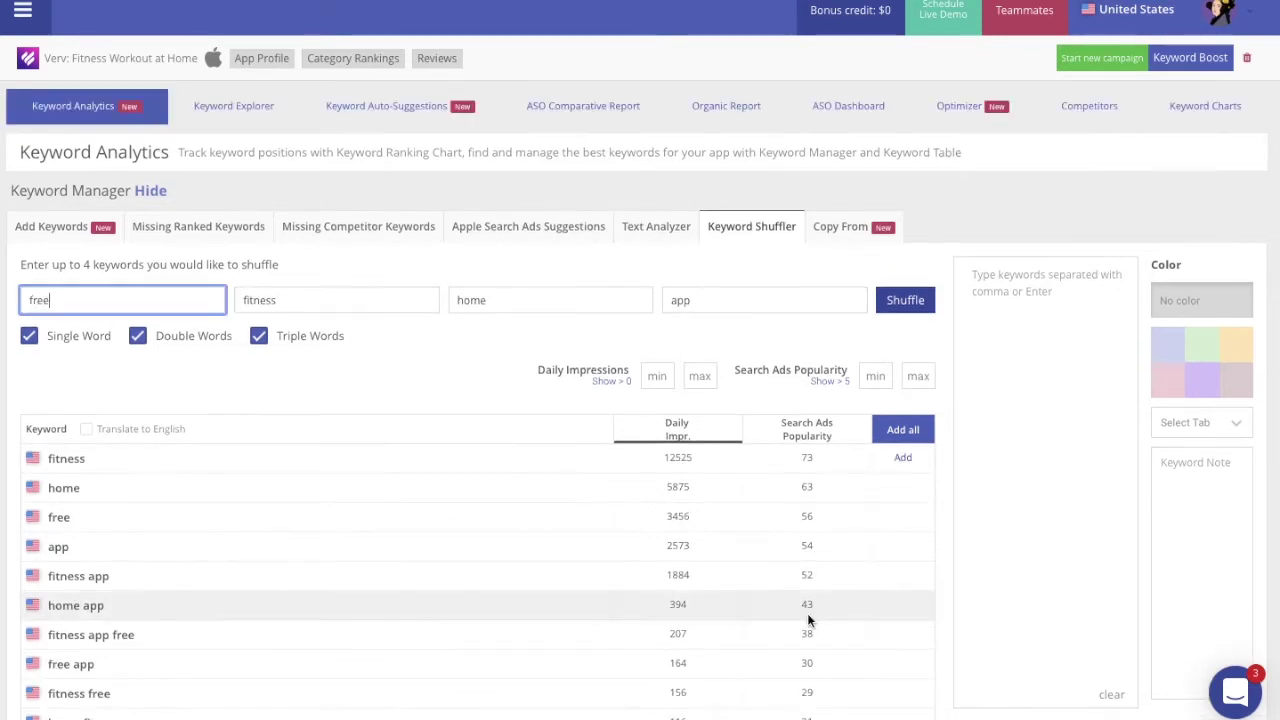
left_click(291, 296)
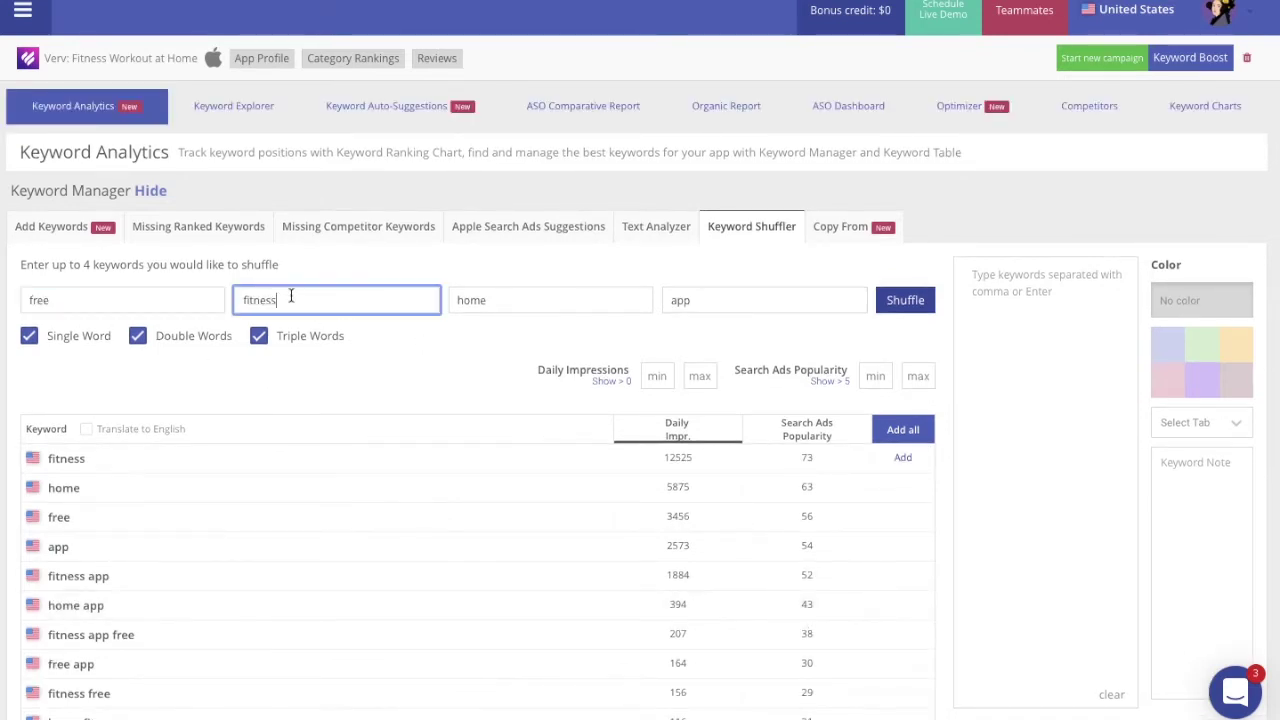
key("BackSpace")
key("BackSpace")
key("BackSpace")
type("weig")
left_click(559, 301)
key("BackSpace")
key("BackSpace")
key("BackSpace")
key("BackSpace")
type("loss")
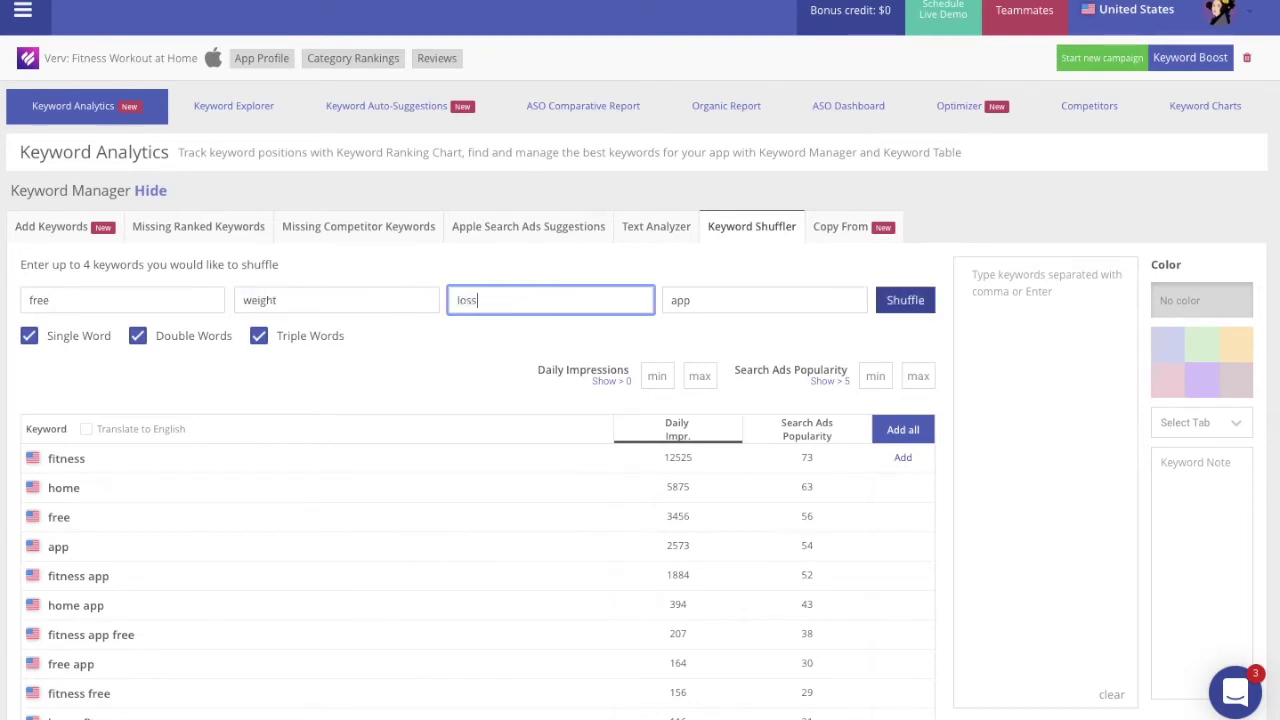
left_click(782, 304)
left_click(898, 305)
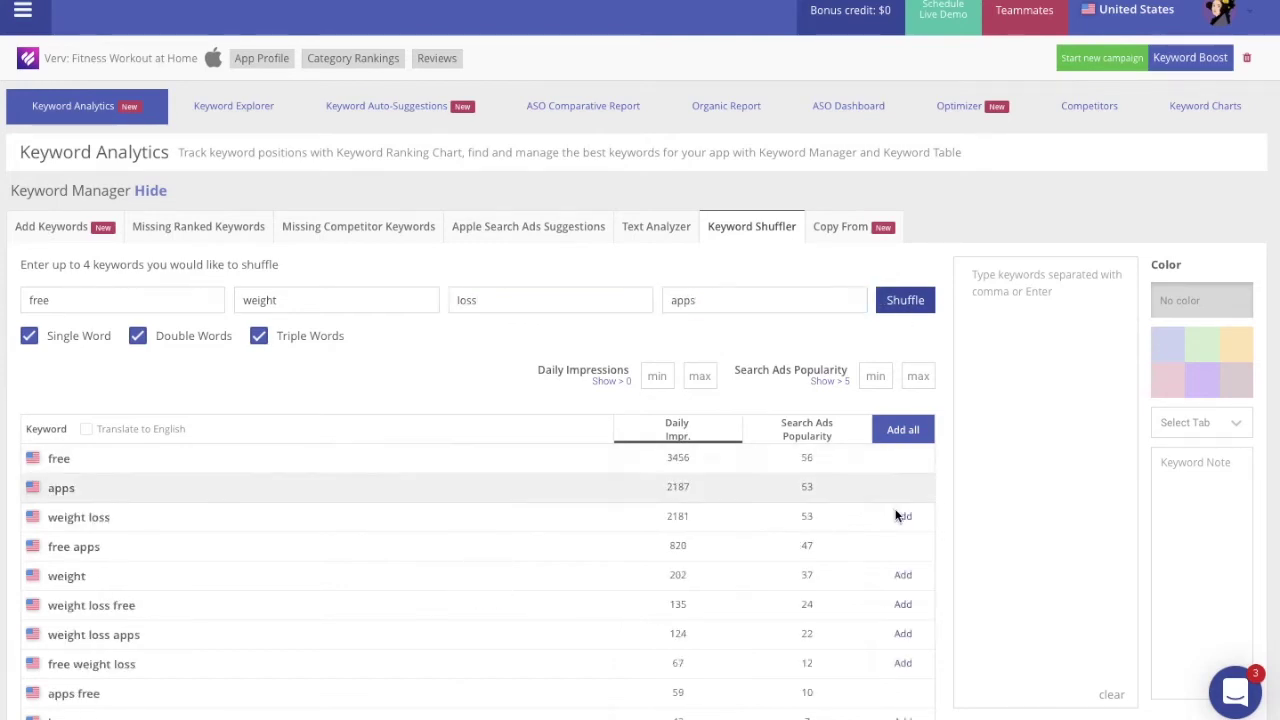
Add weight loss, weight, weight loss free, weight loss apps, free weight loss and loss to the keyword list
left_click(903, 517)
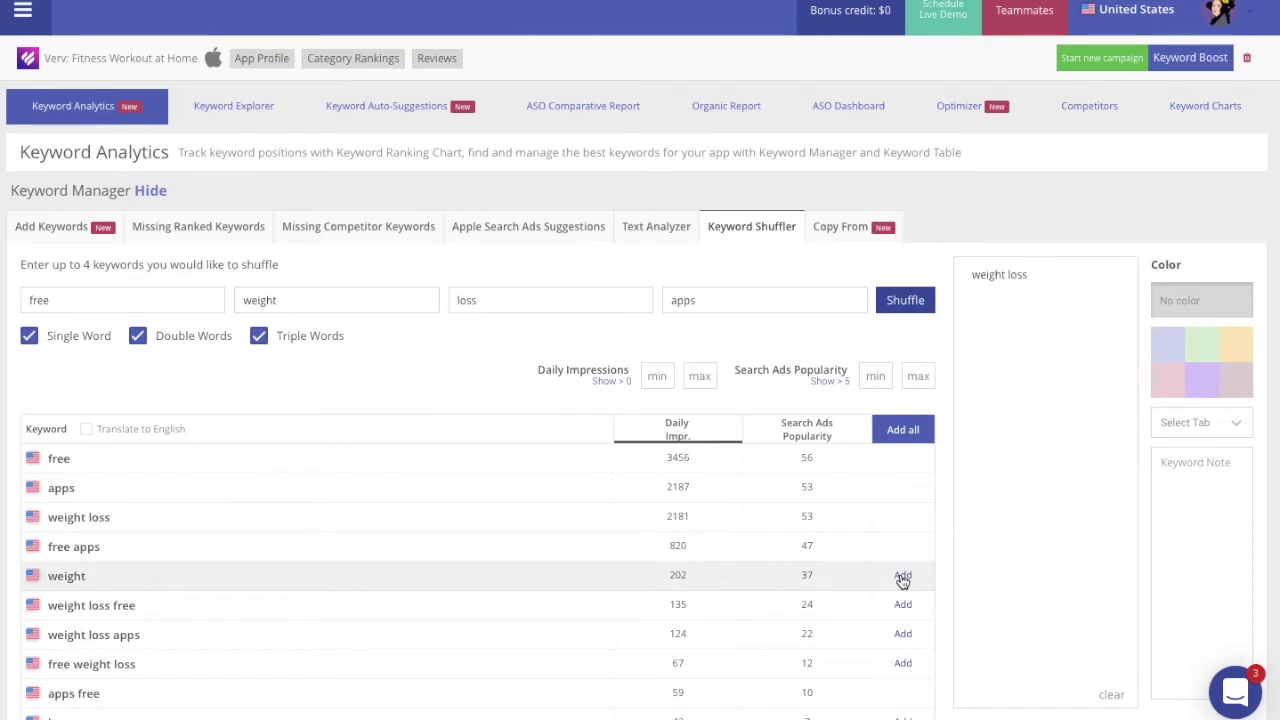
left_click(903, 578)
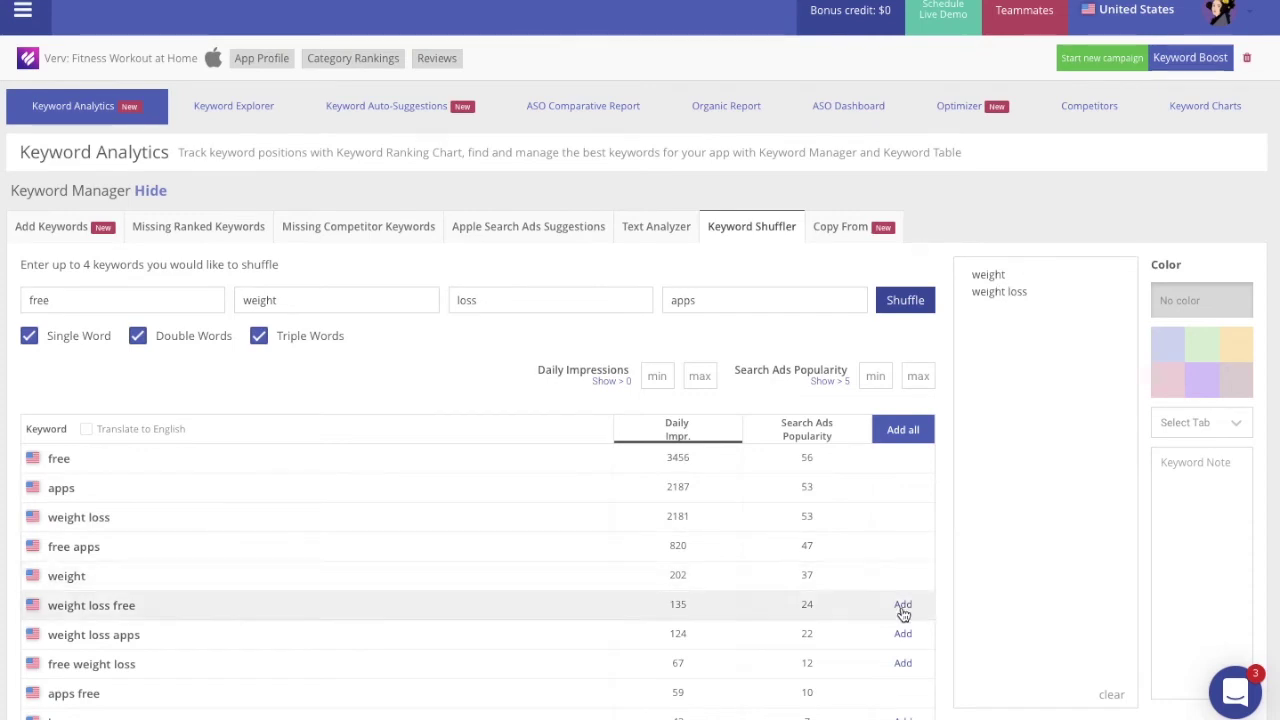
left_click(903, 664)
left_click(903, 716)
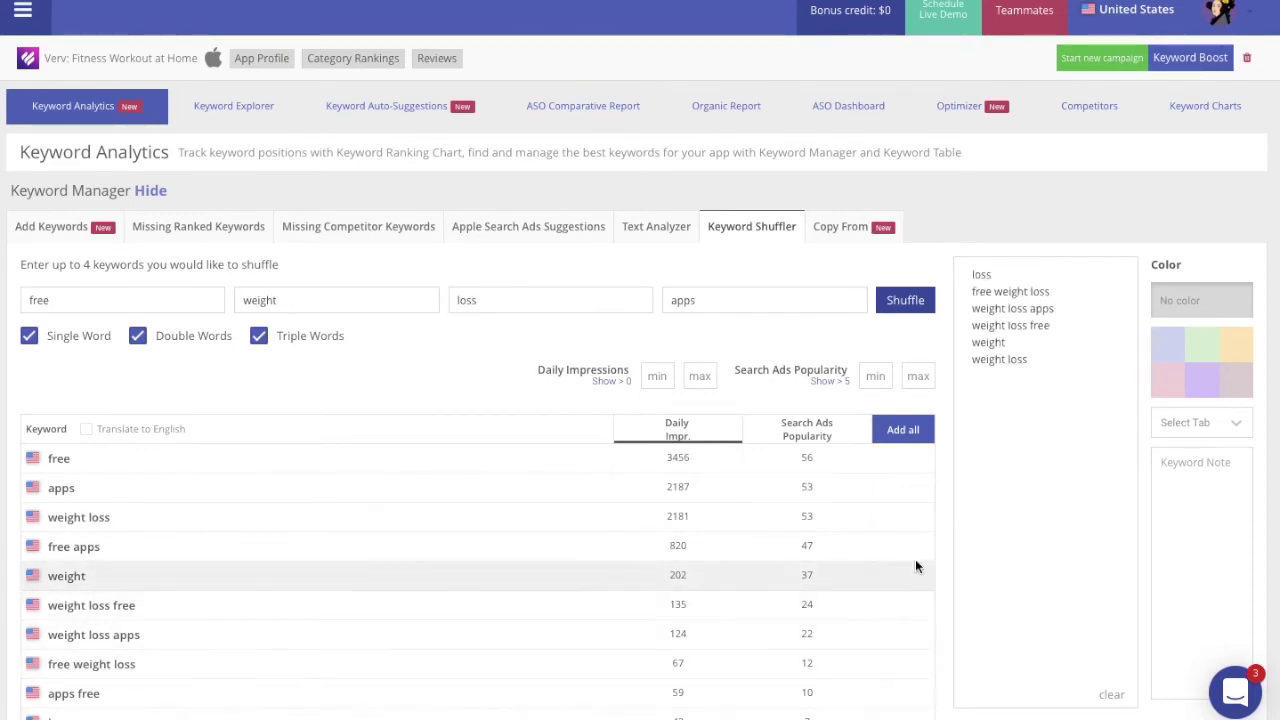
Limit the shuffled combinations to minimum daily impressions of 1 and minimum Search Ads popularity of 6
scroll(914, 503, "down", 2)
scroll(914, 503, "up", 2)
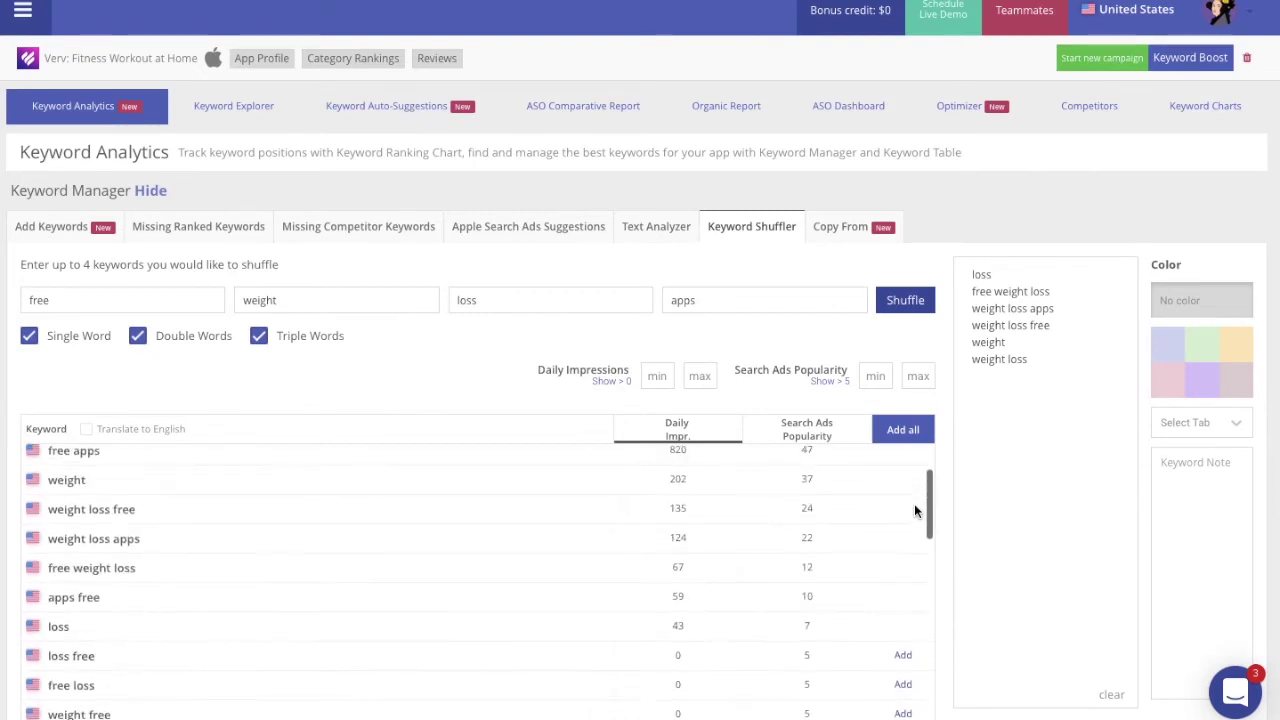
left_click(615, 382)
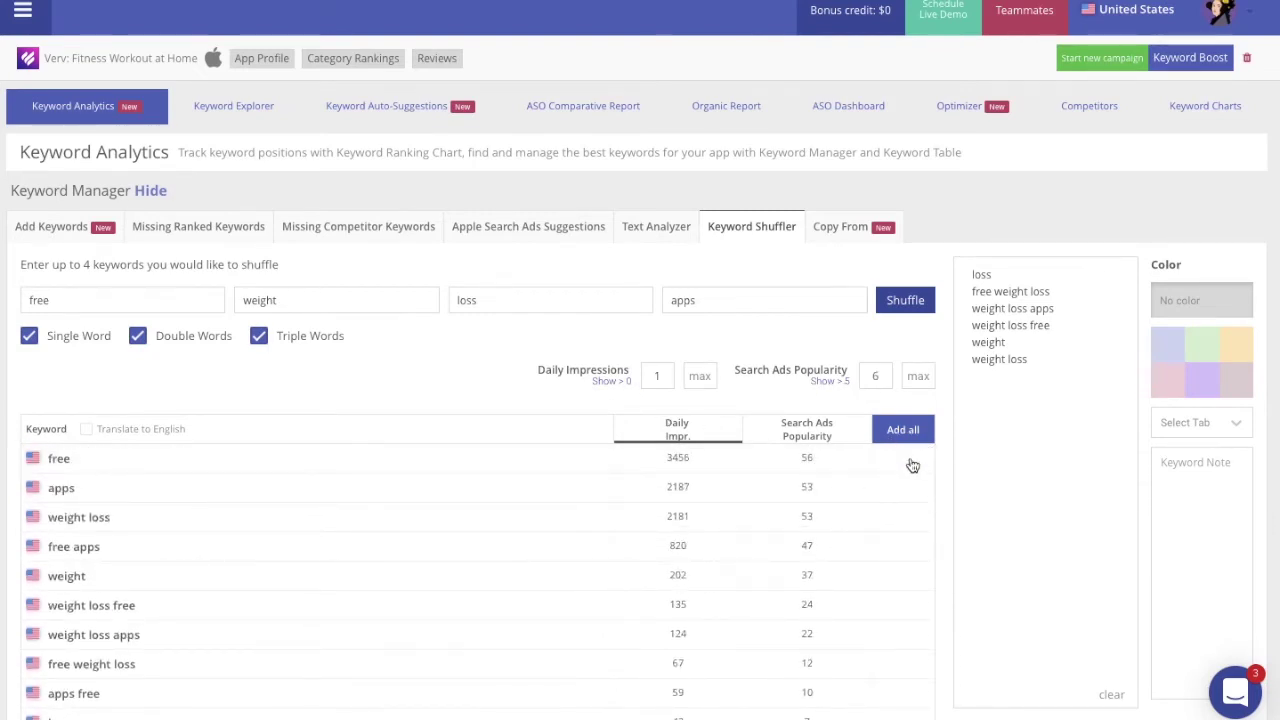
Add weight apps to the keyword list and save the collected weight loss keywords
scroll(950, 578, "down", 1)
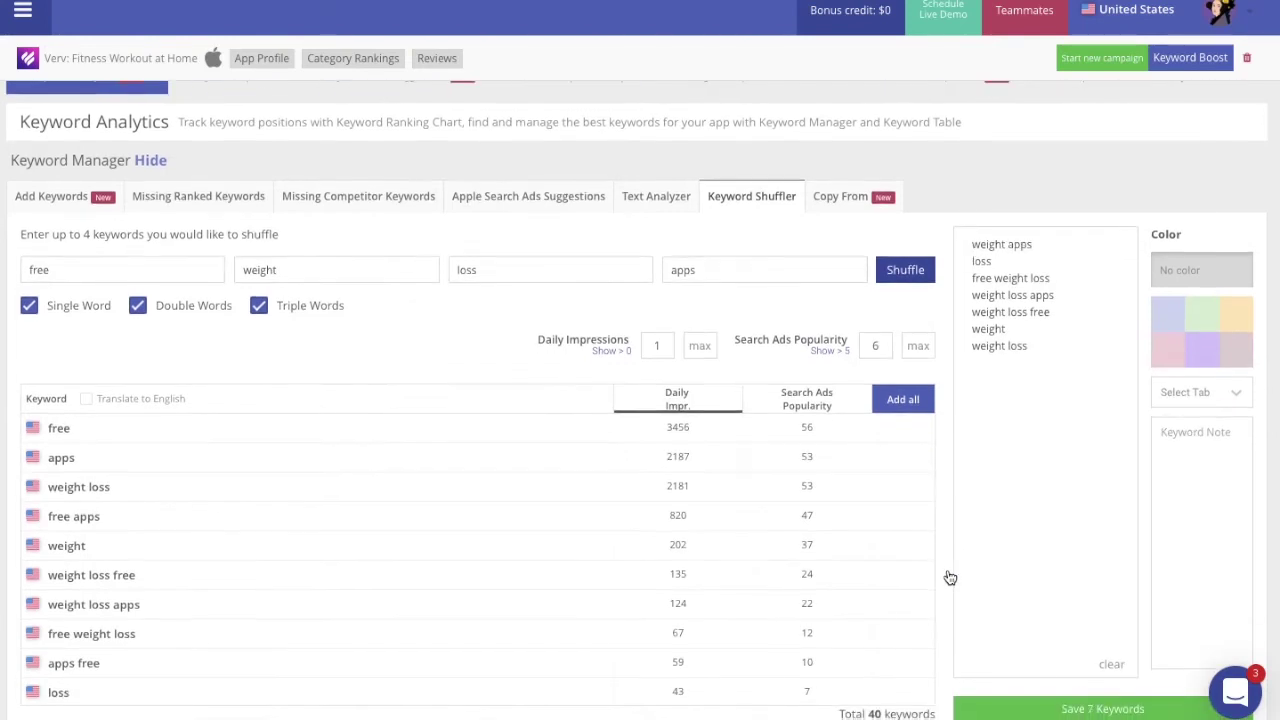
left_click(1007, 710)
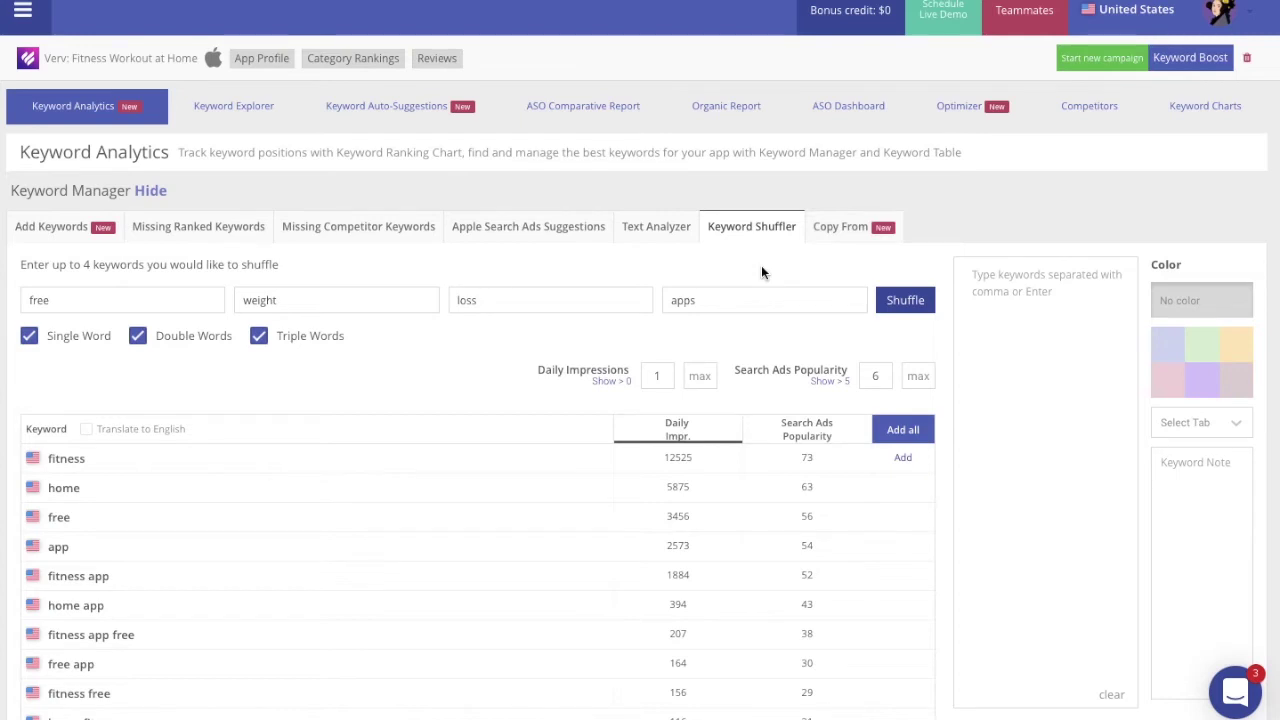
Open Keyword Auto-Suggestions and add fitness, workout, lose it, health and weight-loss from the Most Popular Keywords
left_click(403, 113)
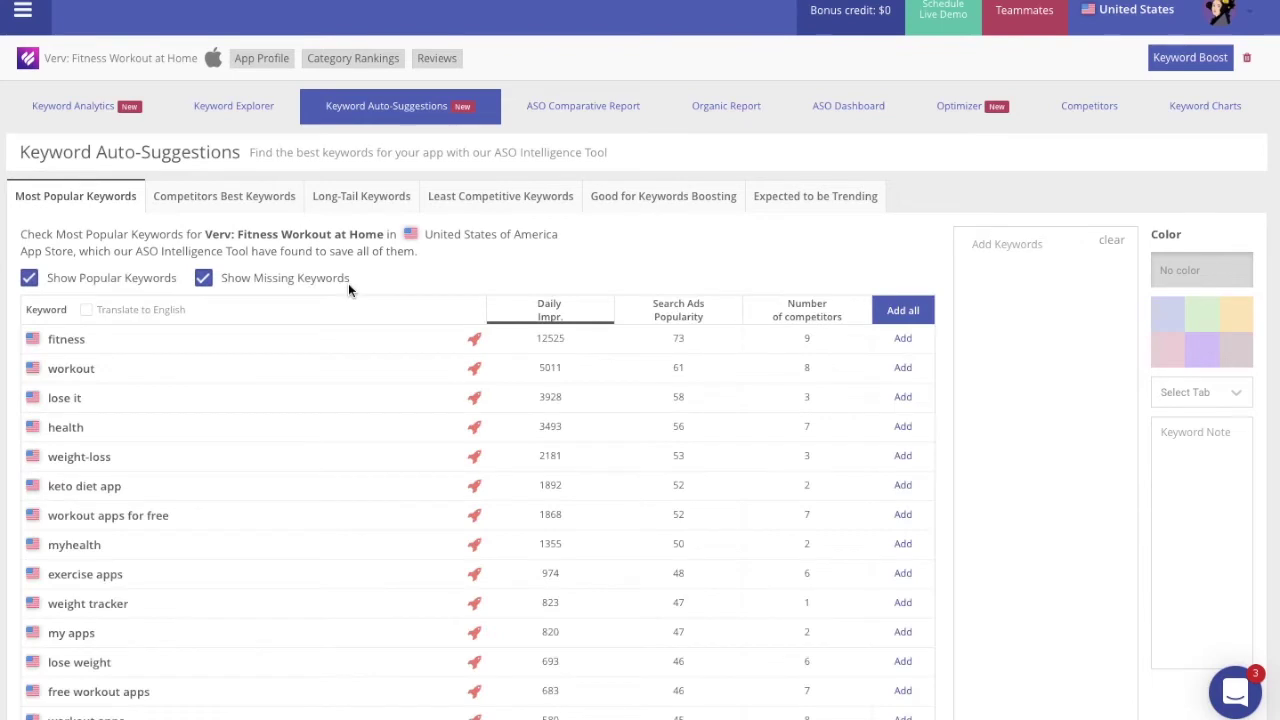
left_click(903, 338)
left_click(903, 369)
left_click(903, 397)
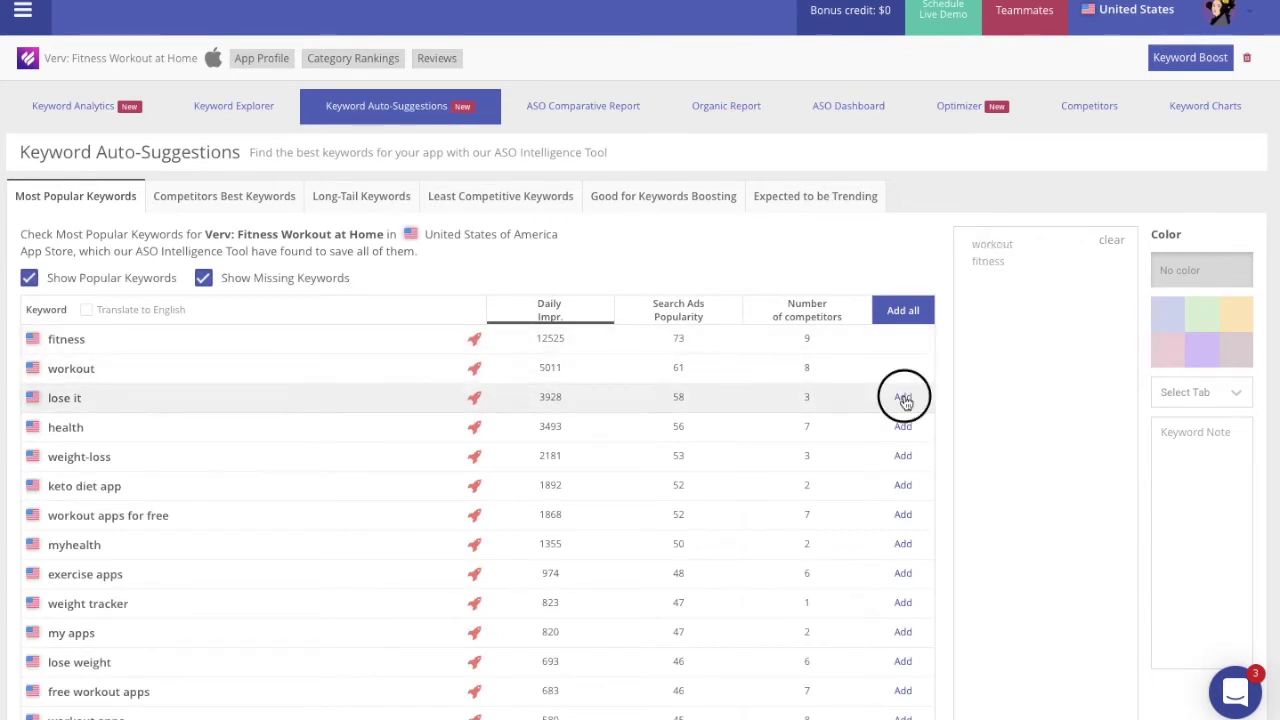
left_click(903, 427)
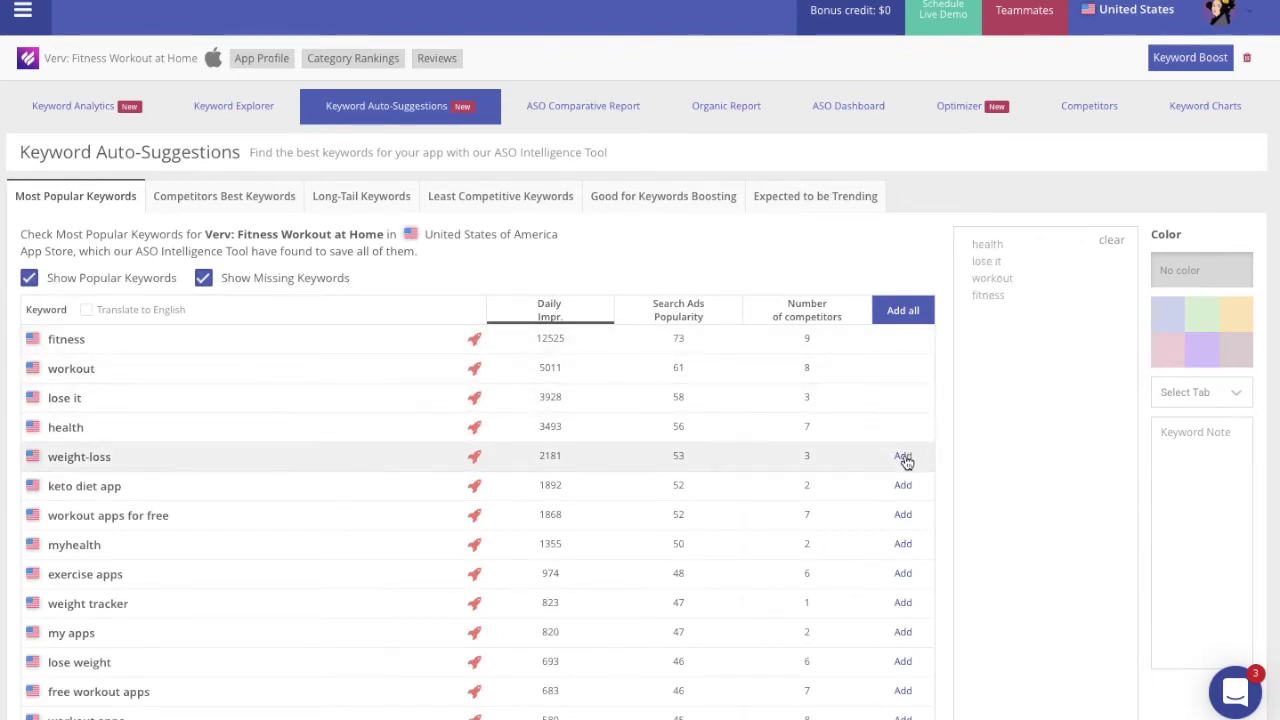
left_click(903, 456)
Add all remaining Most Popular Keywords to the keyword list at once
scroll(903, 487, "down", 2)
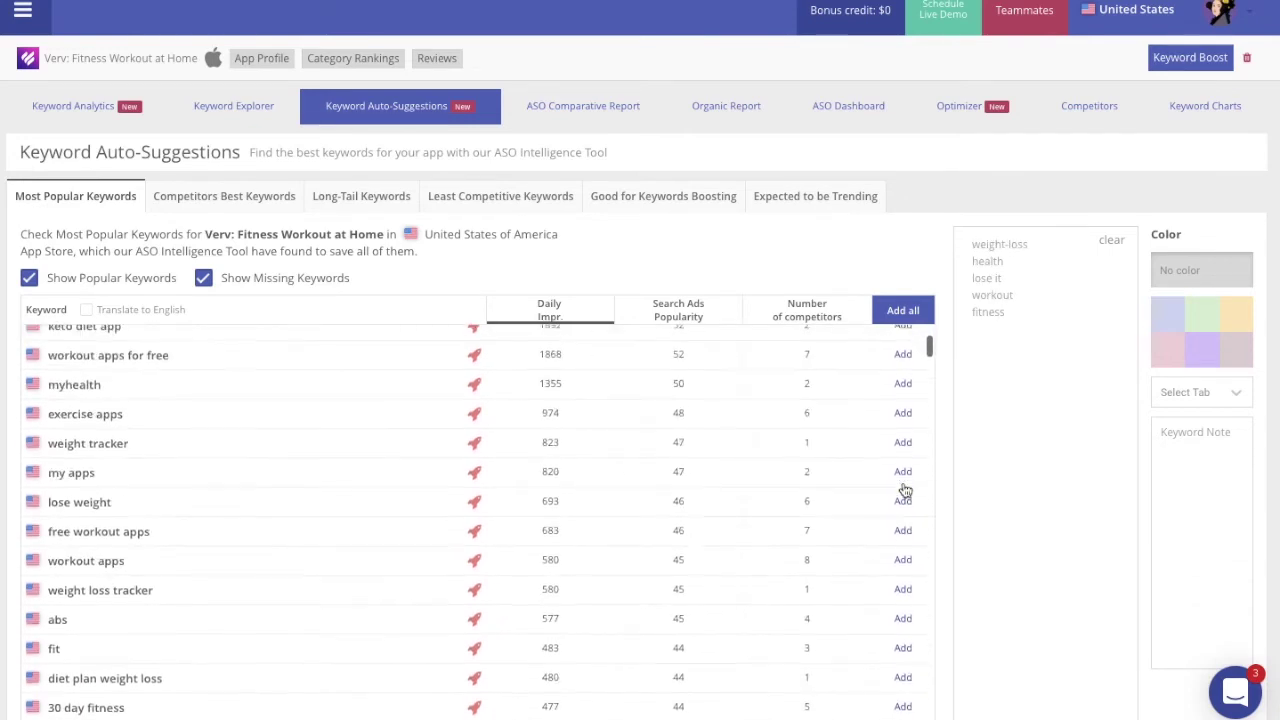
scroll(905, 400, "up", 1)
left_click(903, 312)
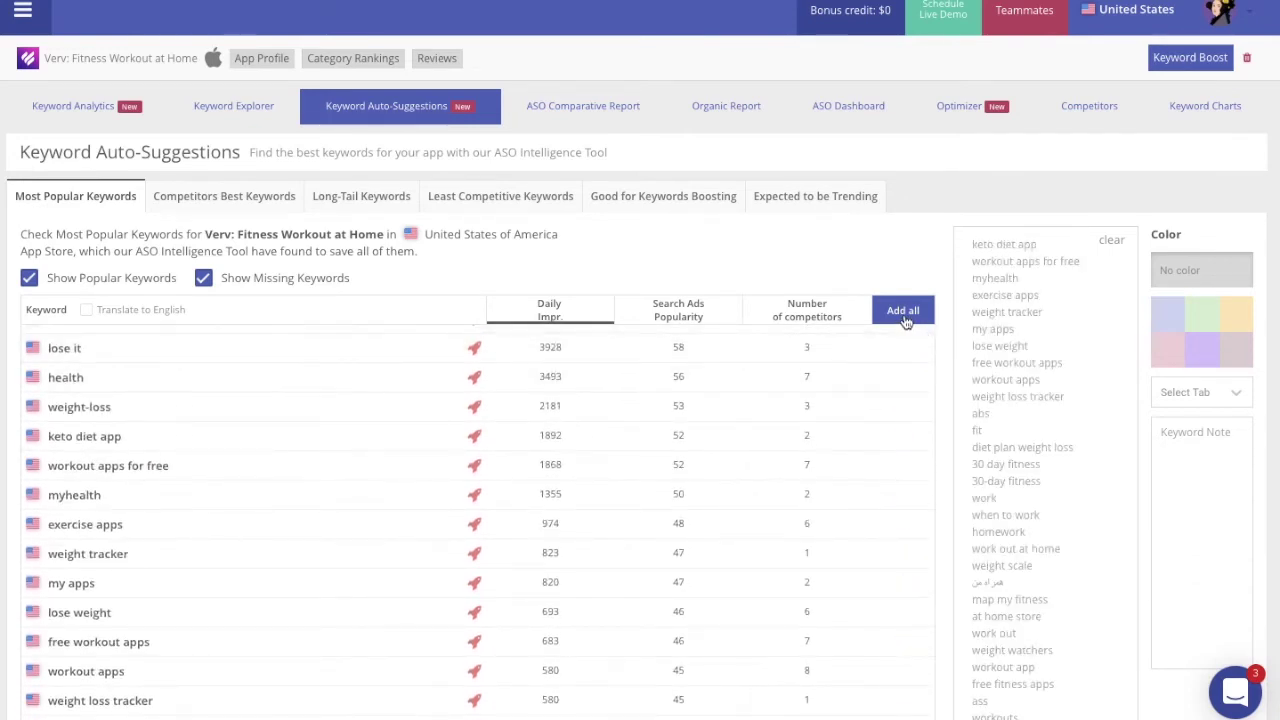
Add all Competitors Best Keywords and all Long-Tail Keywords to the keyword list
left_click(269, 200)
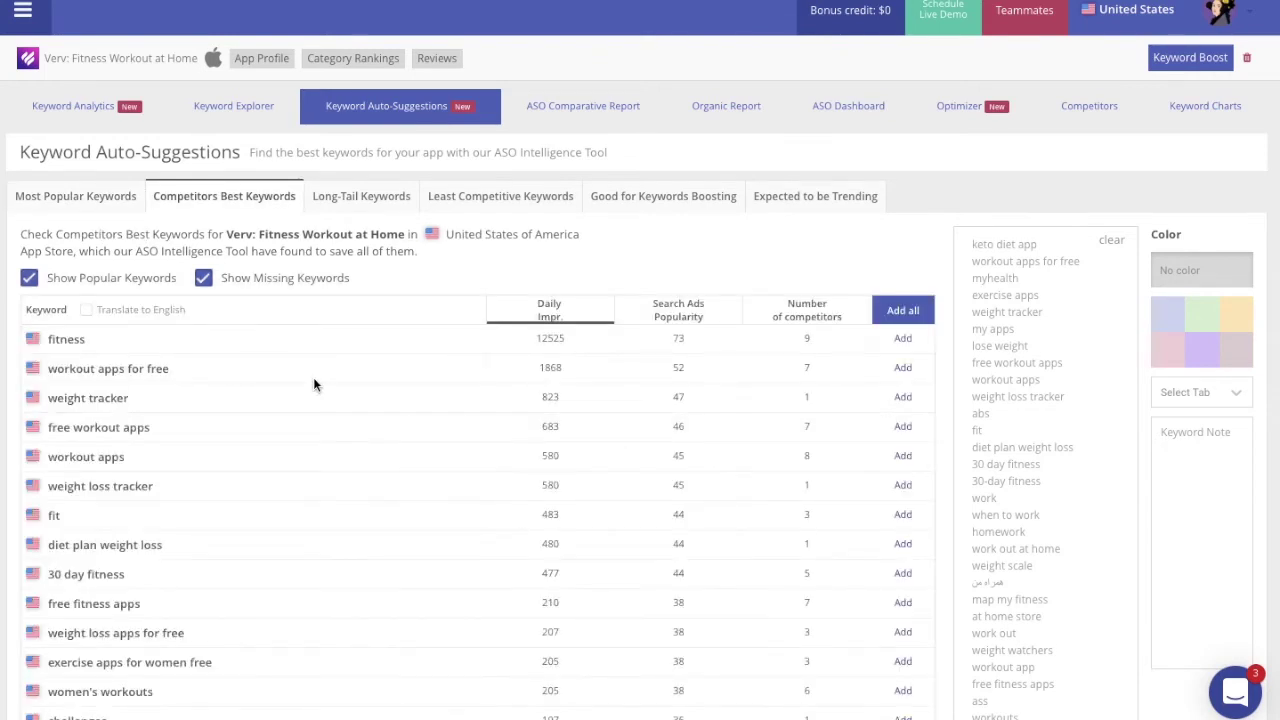
left_click(895, 313)
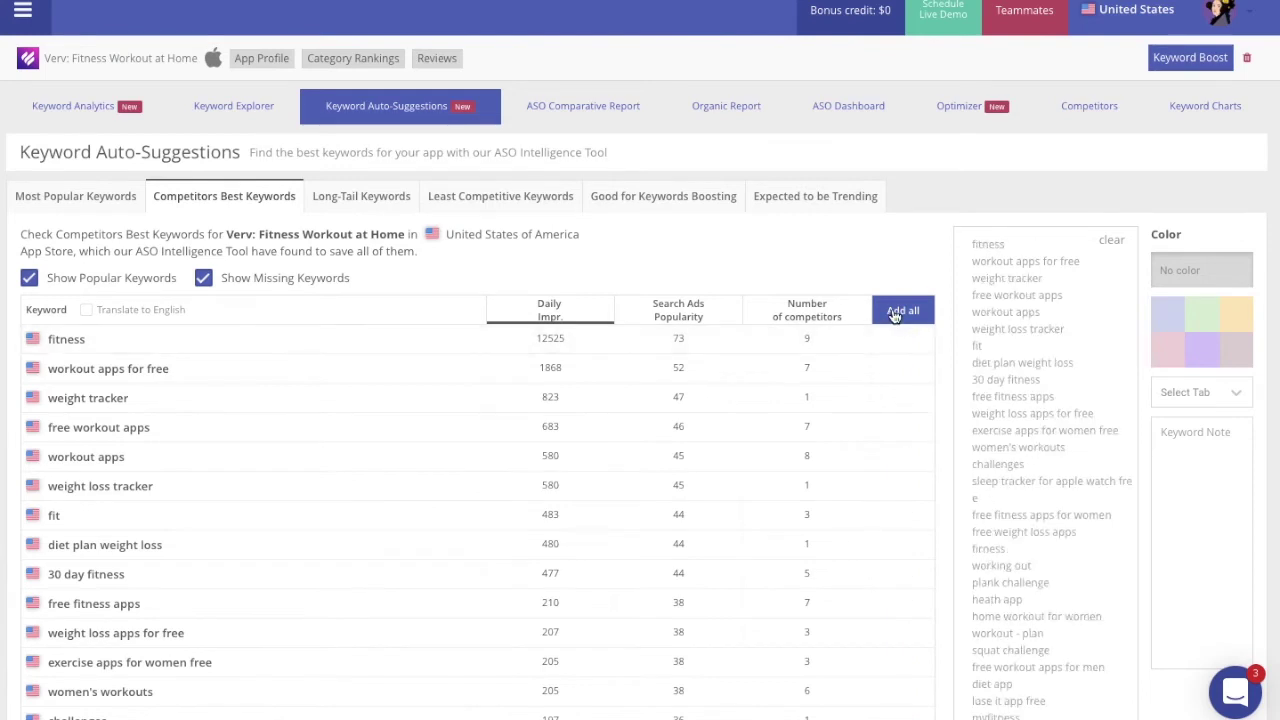
left_click(360, 190)
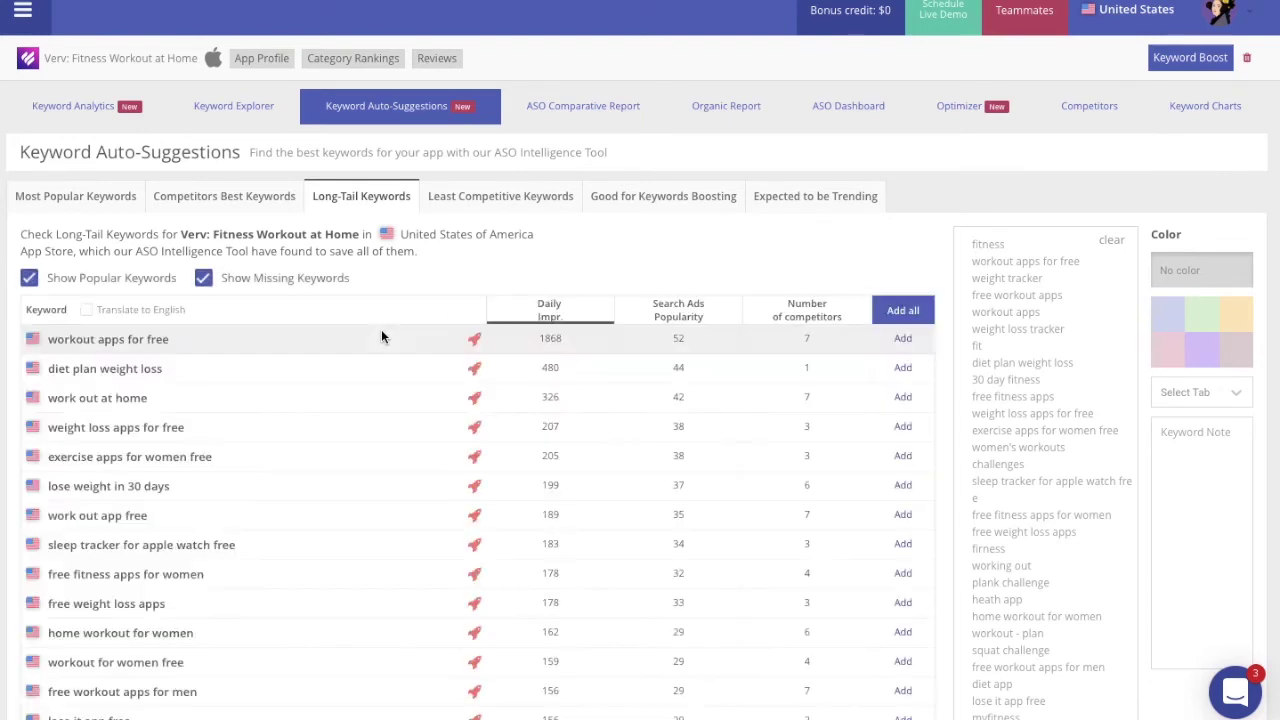
left_click(900, 319)
Add all Least Competitive Keywords and all Good for Keywords Boosting suggestions to the keyword list
left_click(481, 203)
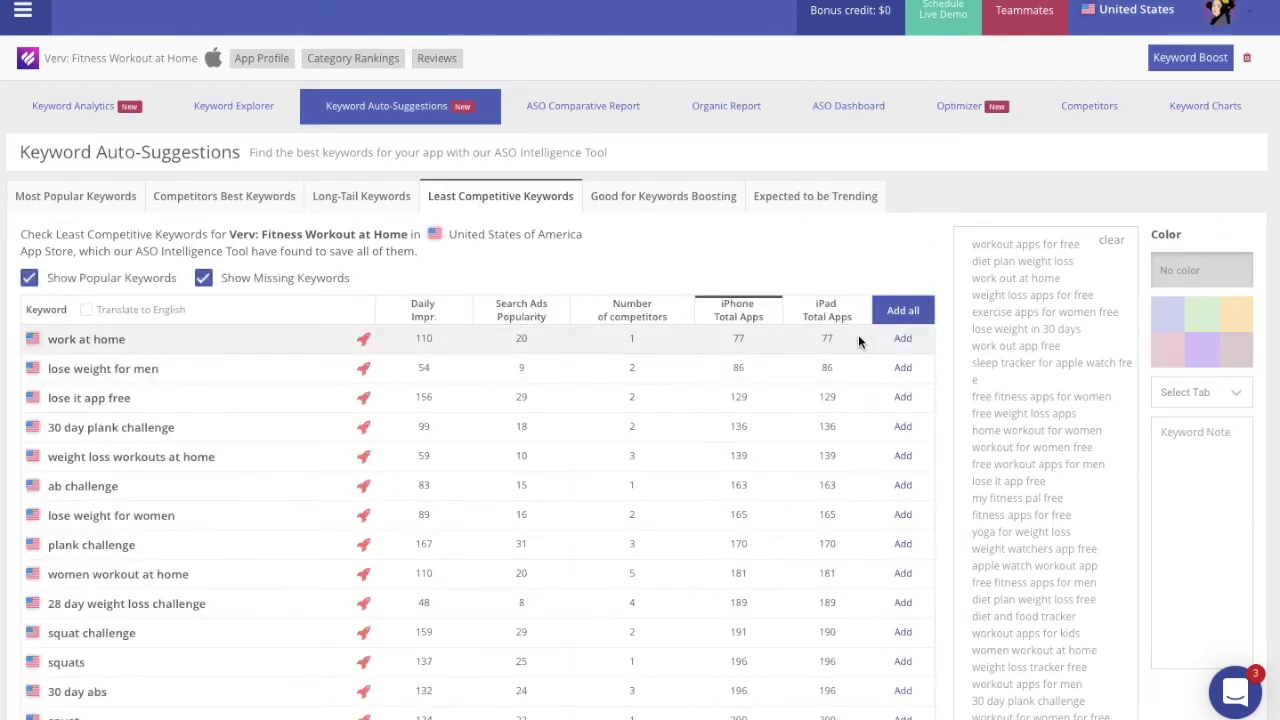
scroll(750, 534, "down", 5)
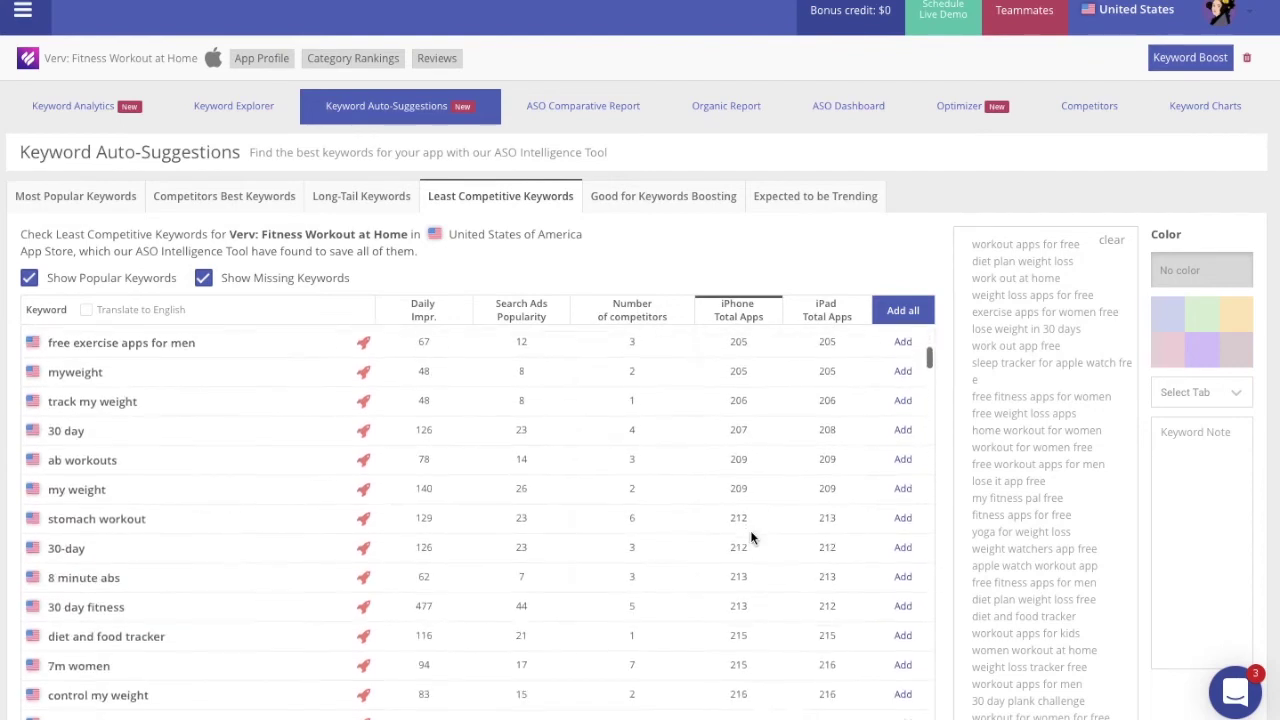
scroll(750, 534, "up", 5)
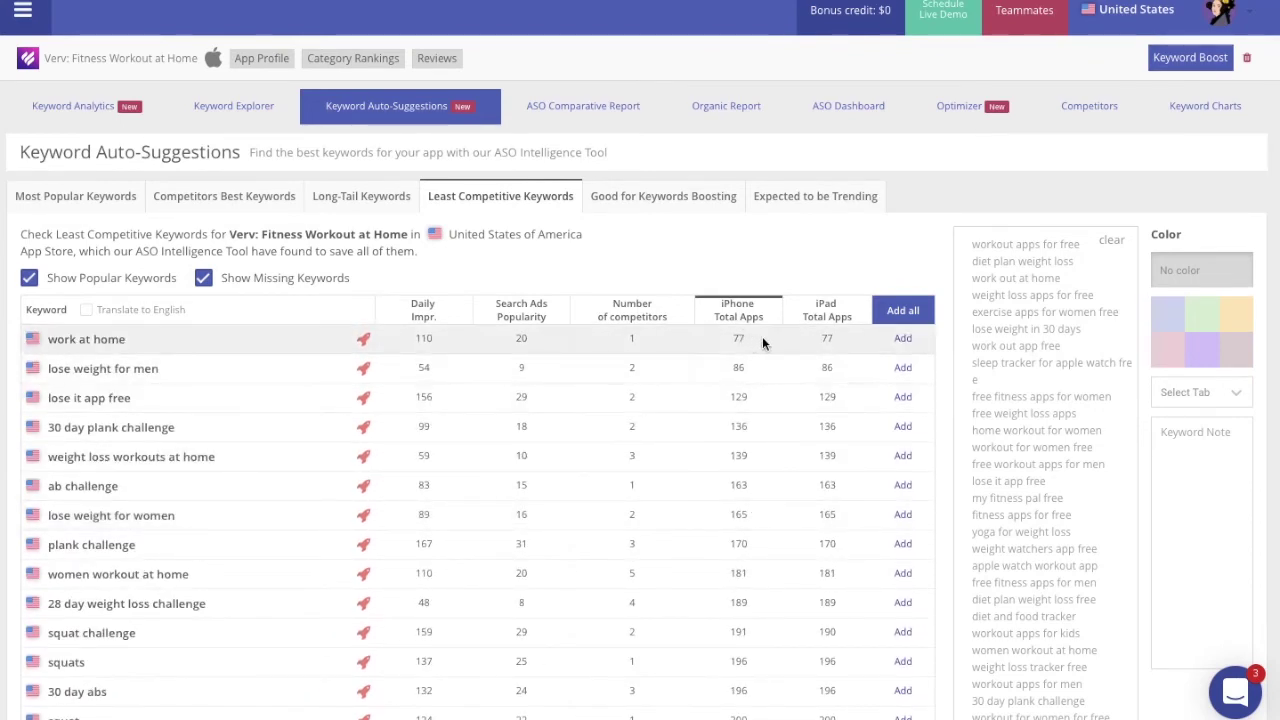
left_click(913, 313)
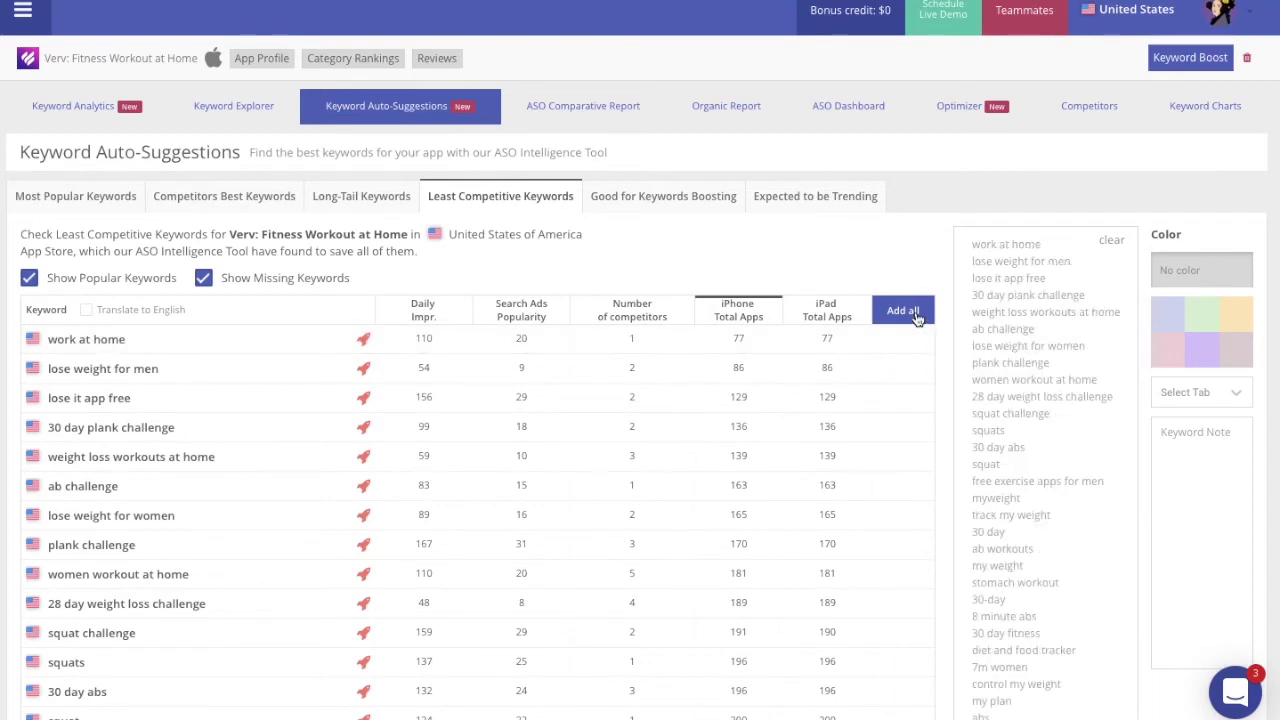
left_click(650, 204)
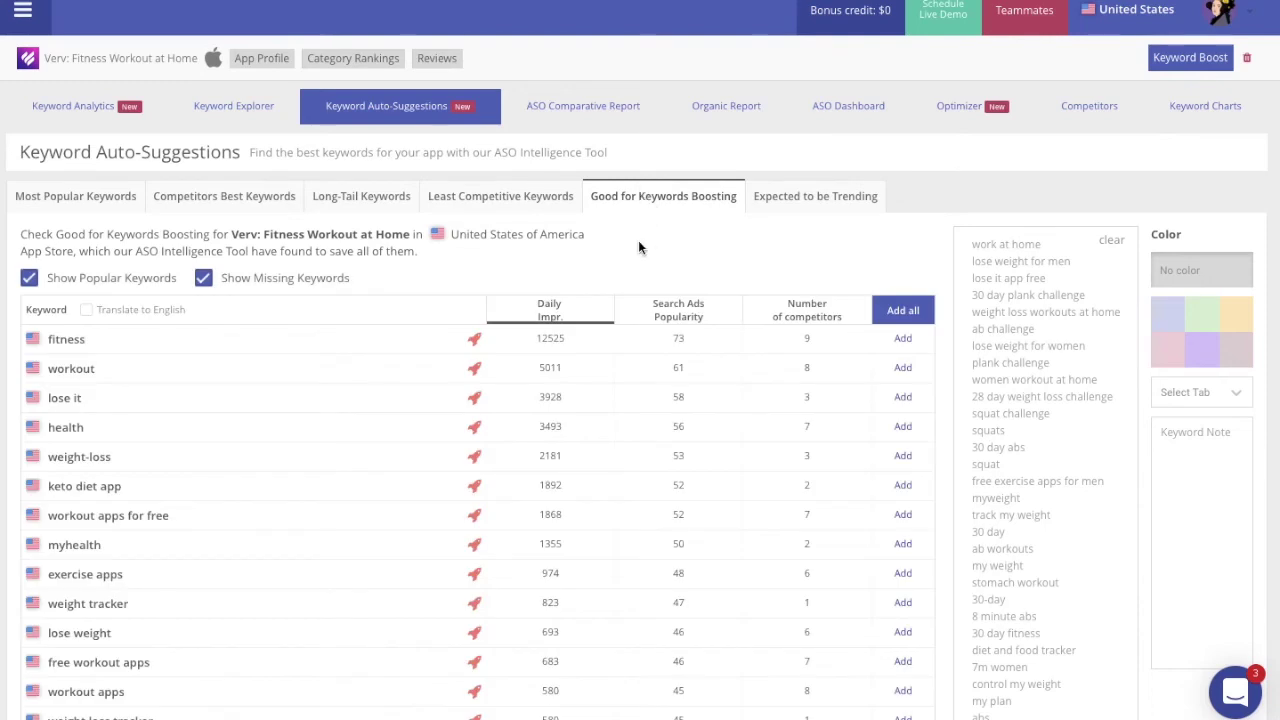
left_click(896, 313)
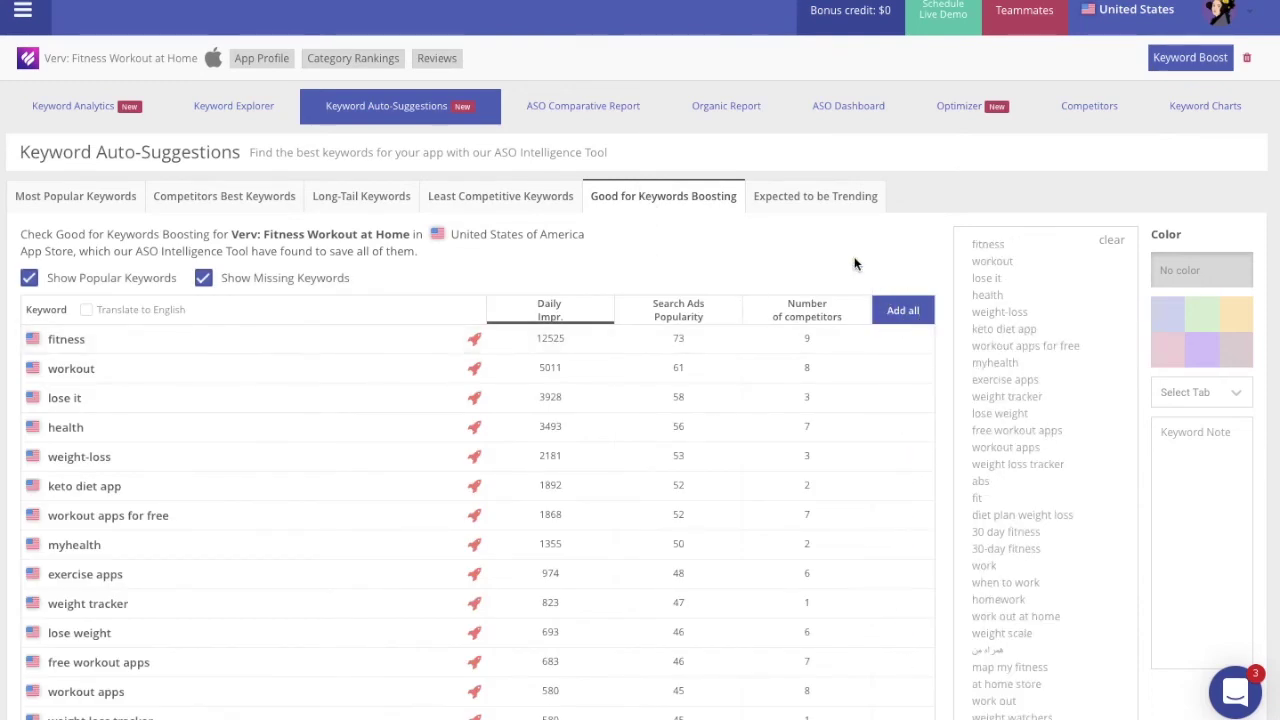
Check the Expected to be Trending suggestions for the app
left_click(789, 197)
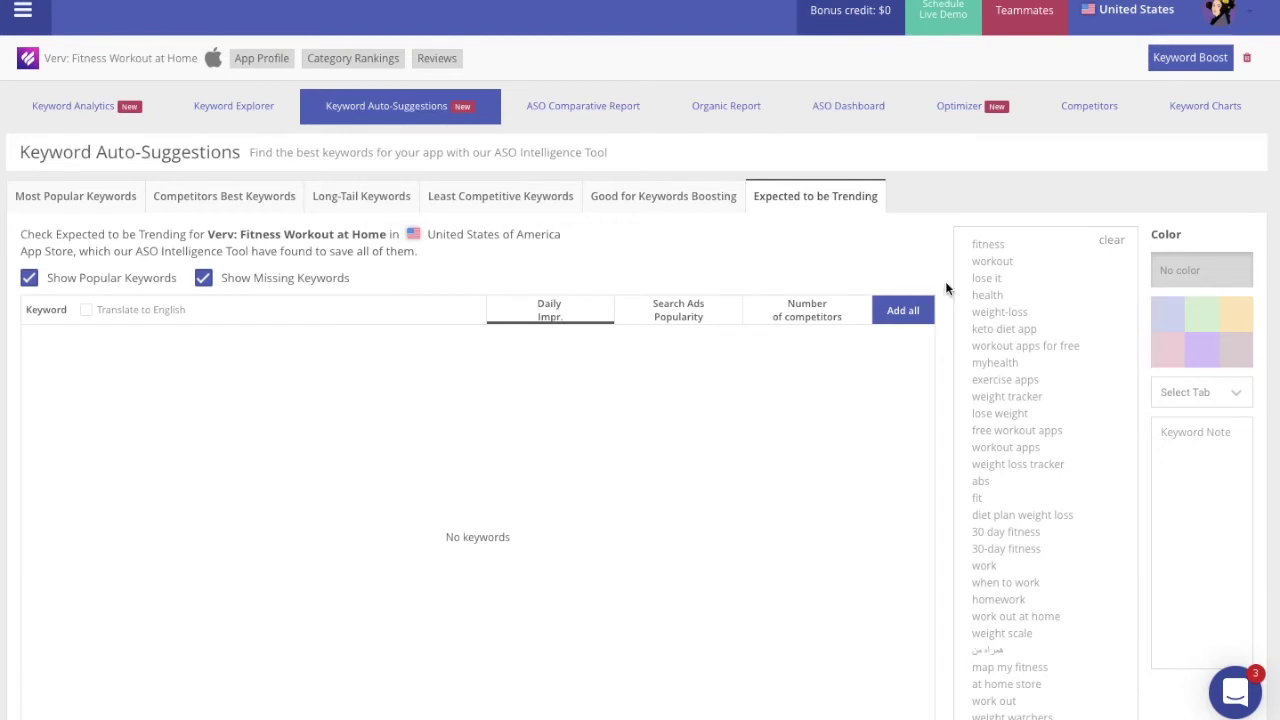
scroll(945, 286, "down", 2)
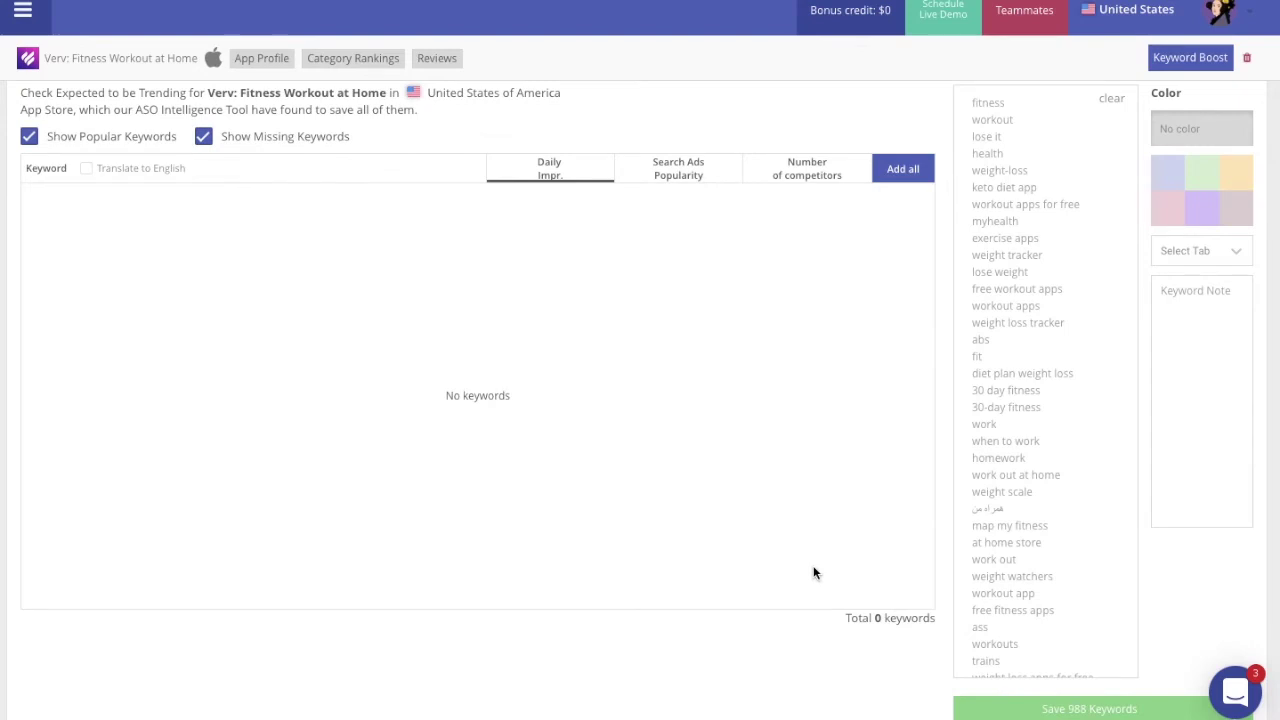
scroll(814, 572, "up", 2)
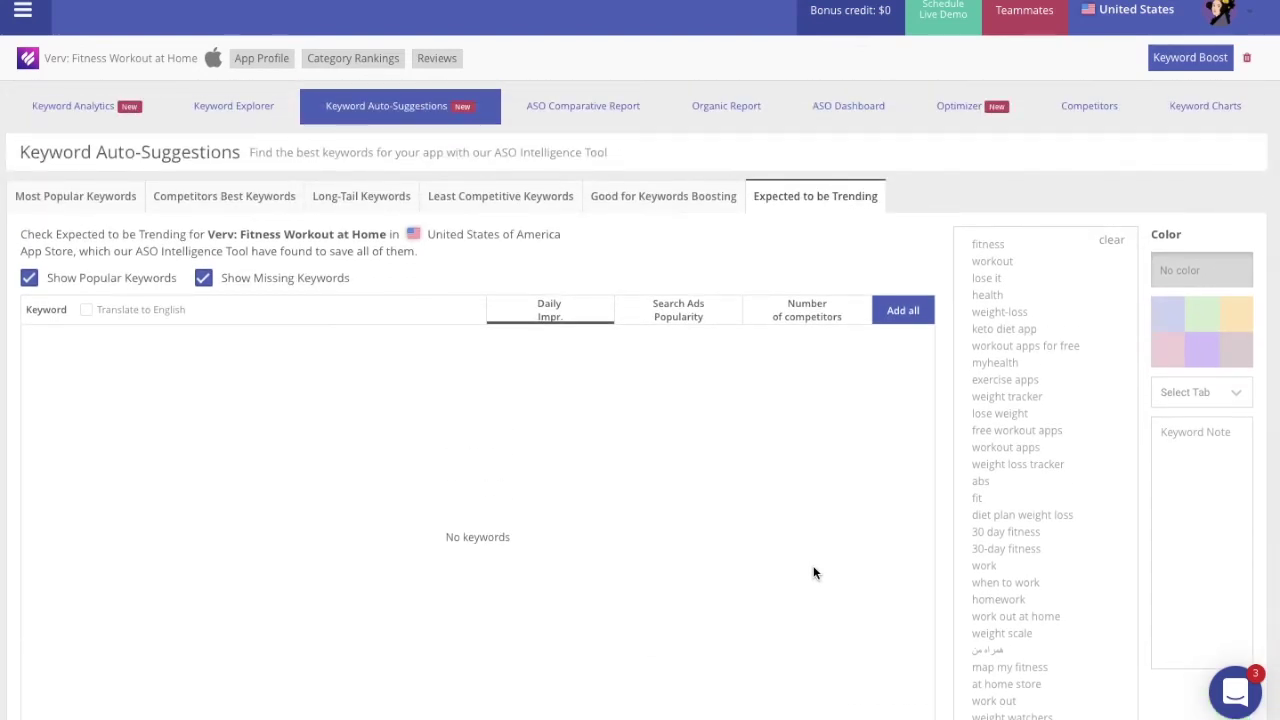
Return to Keyword Analytics and look through the Keyword Ranking Chart and the keywords in the Keyword Table
left_click(97, 109)
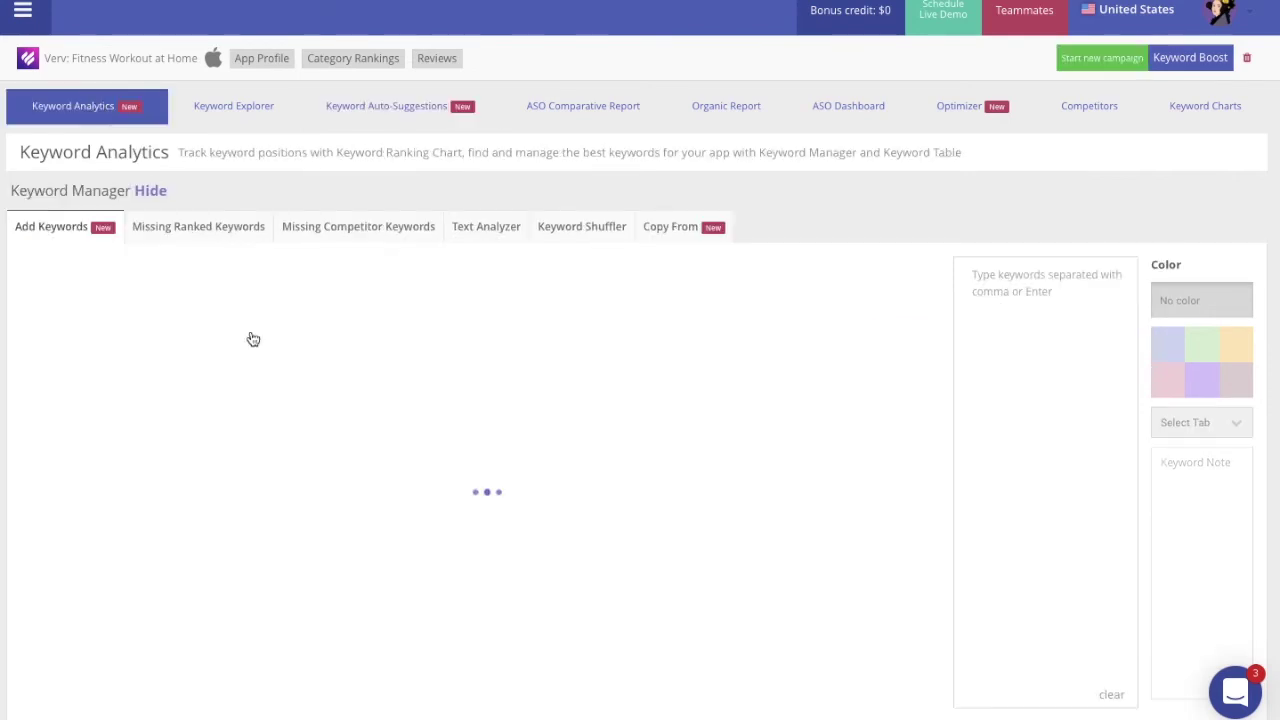
scroll(306, 438, "down", 3)
scroll(306, 438, "down", 6)
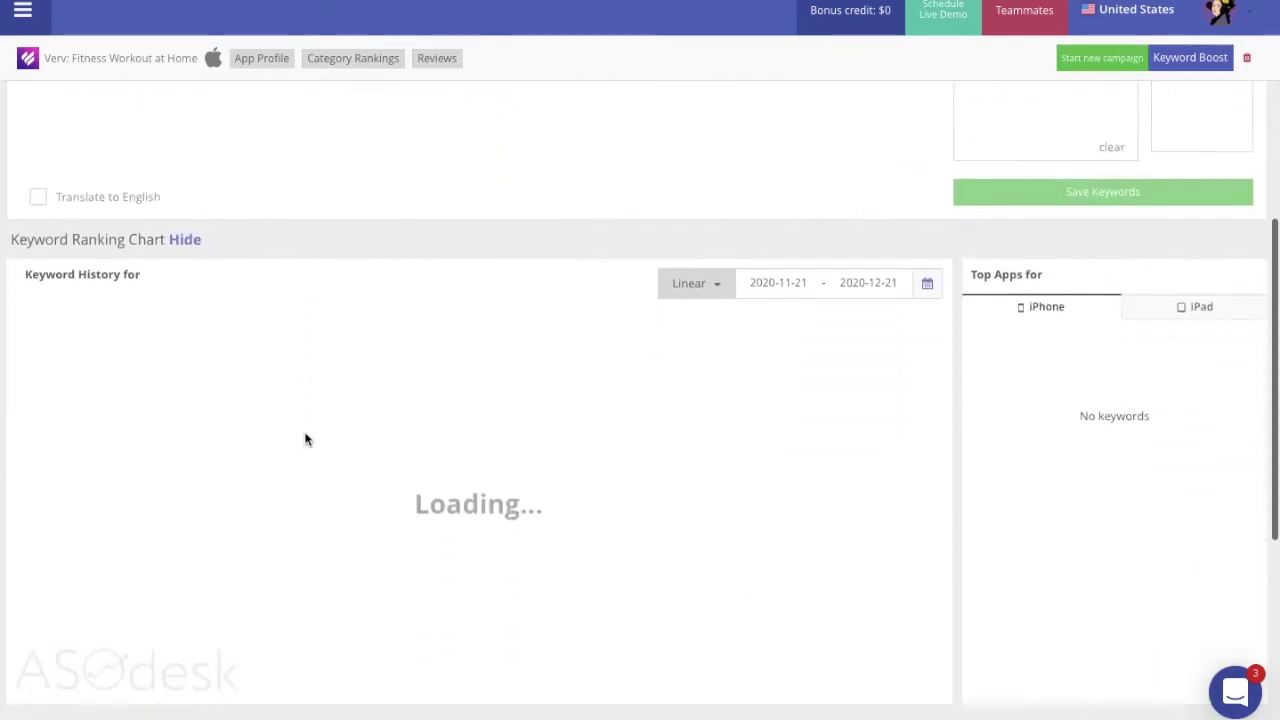
scroll(306, 438, "down", 1)
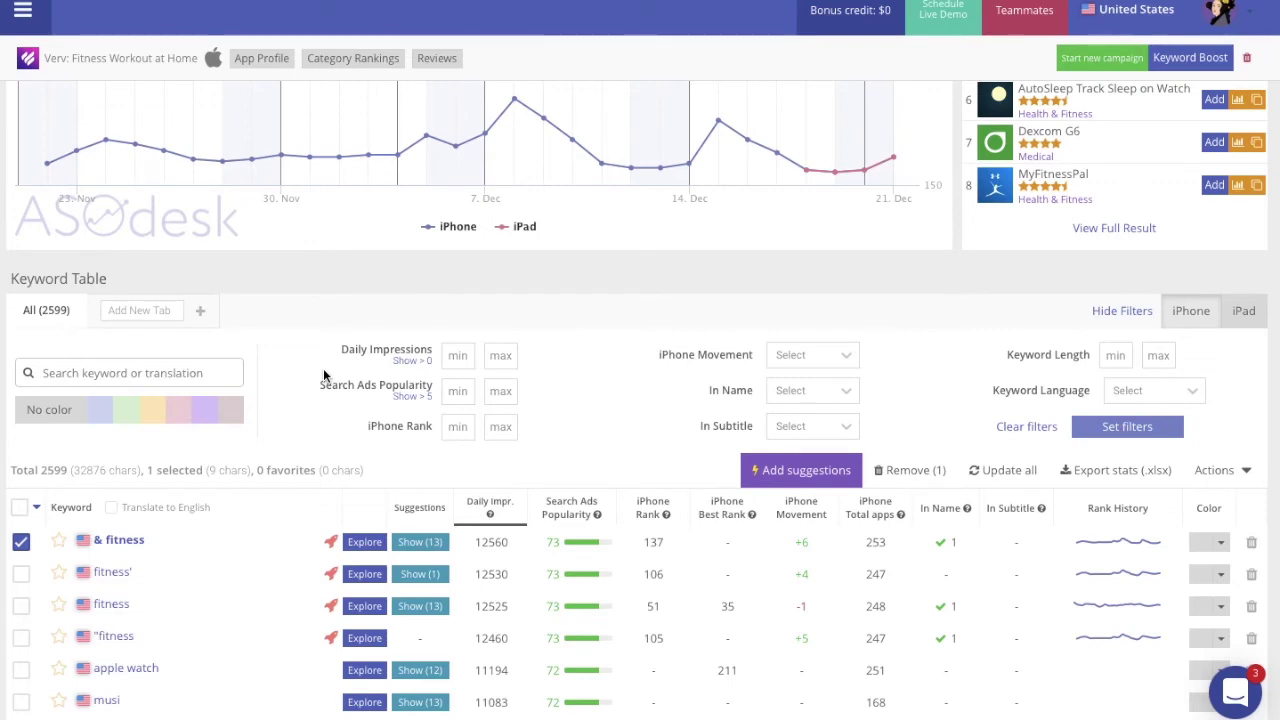
scroll(323, 370, "down", 3)
scroll(323, 368, "down", 1)
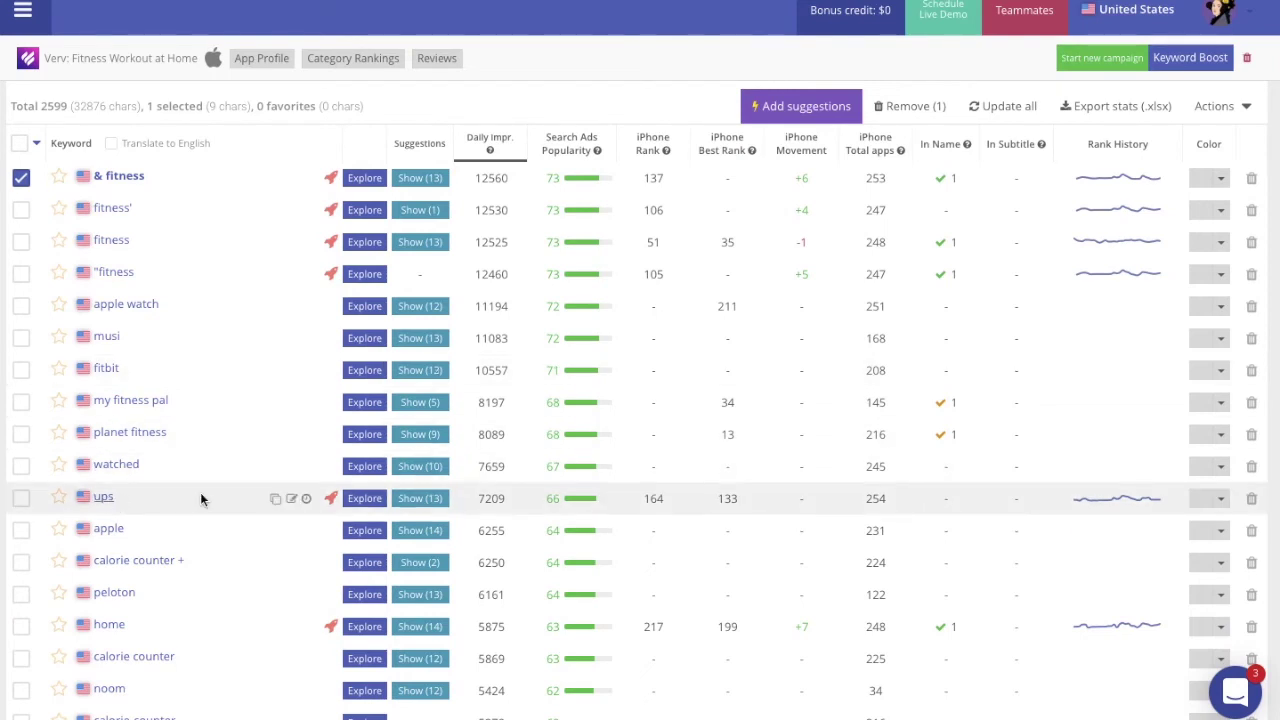
scroll(200, 495, "up", 2)
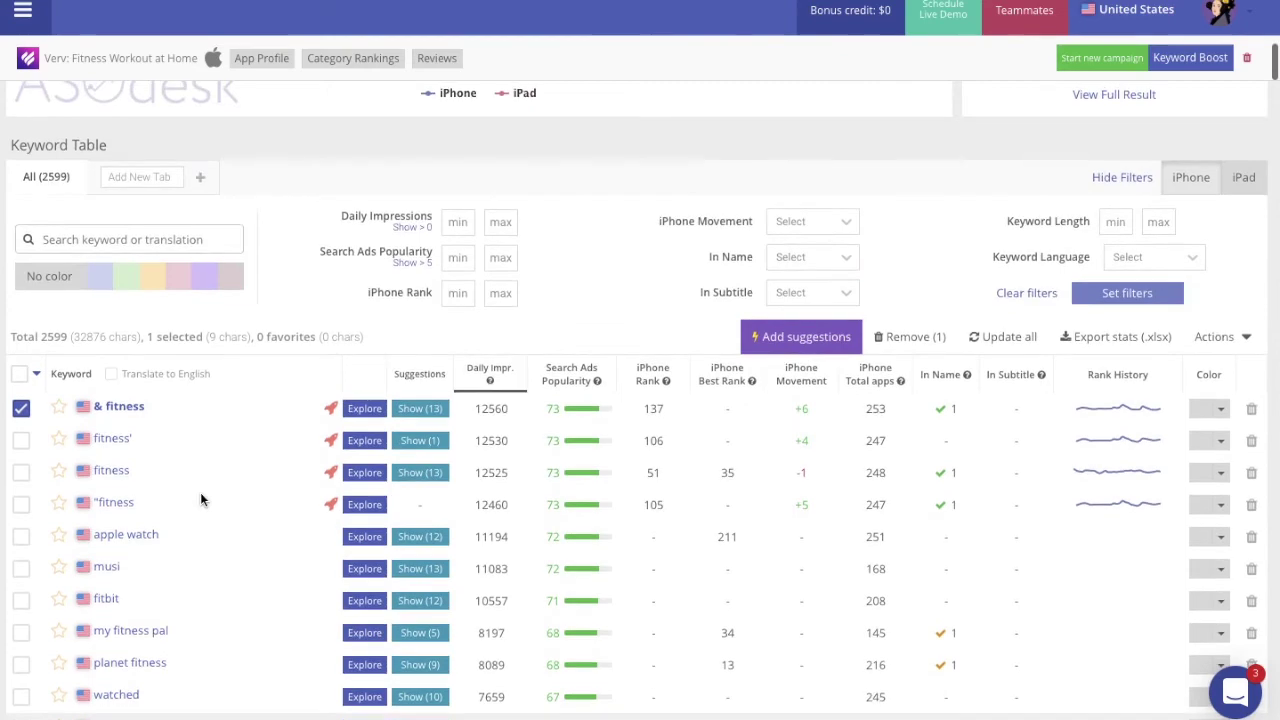
scroll(200, 492, "up", 10)
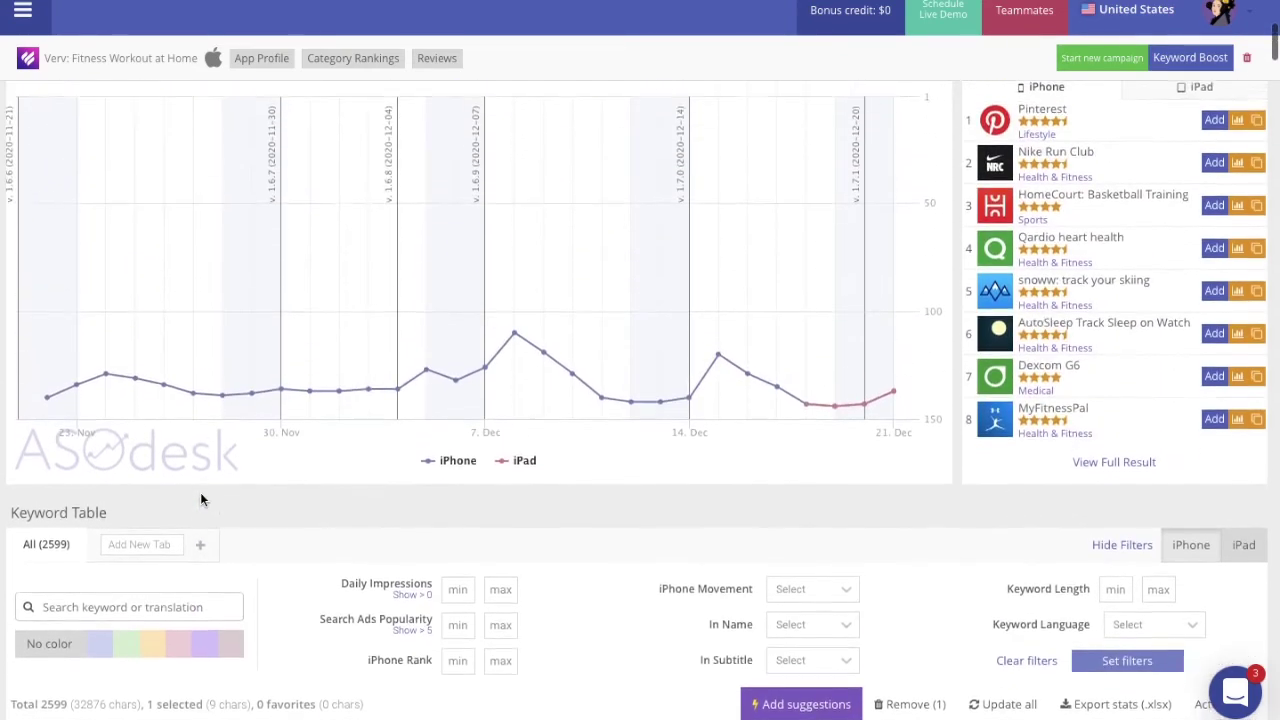
scroll(200, 492, "up", 1)
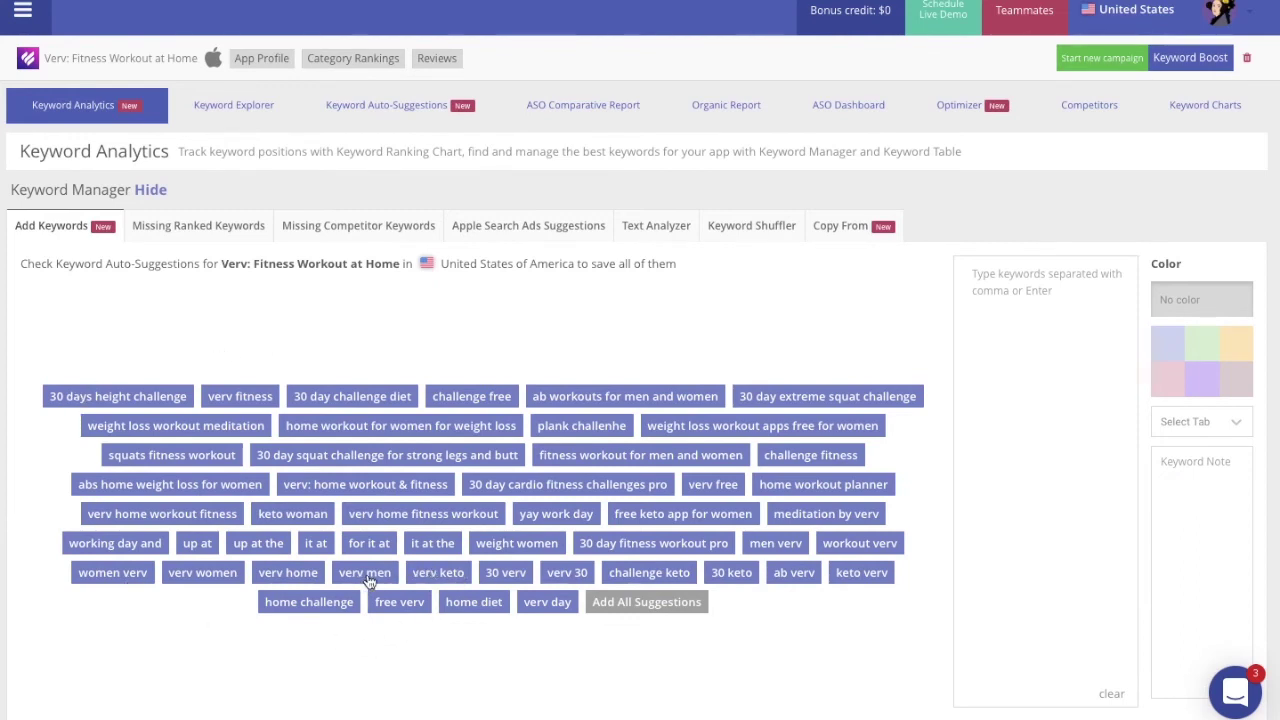
Keep adding all suggested keywords for the app in the Keyword Manager, batch after batch, until 1650 are collected, and save them
left_click(650, 604)
left_click(505, 623)
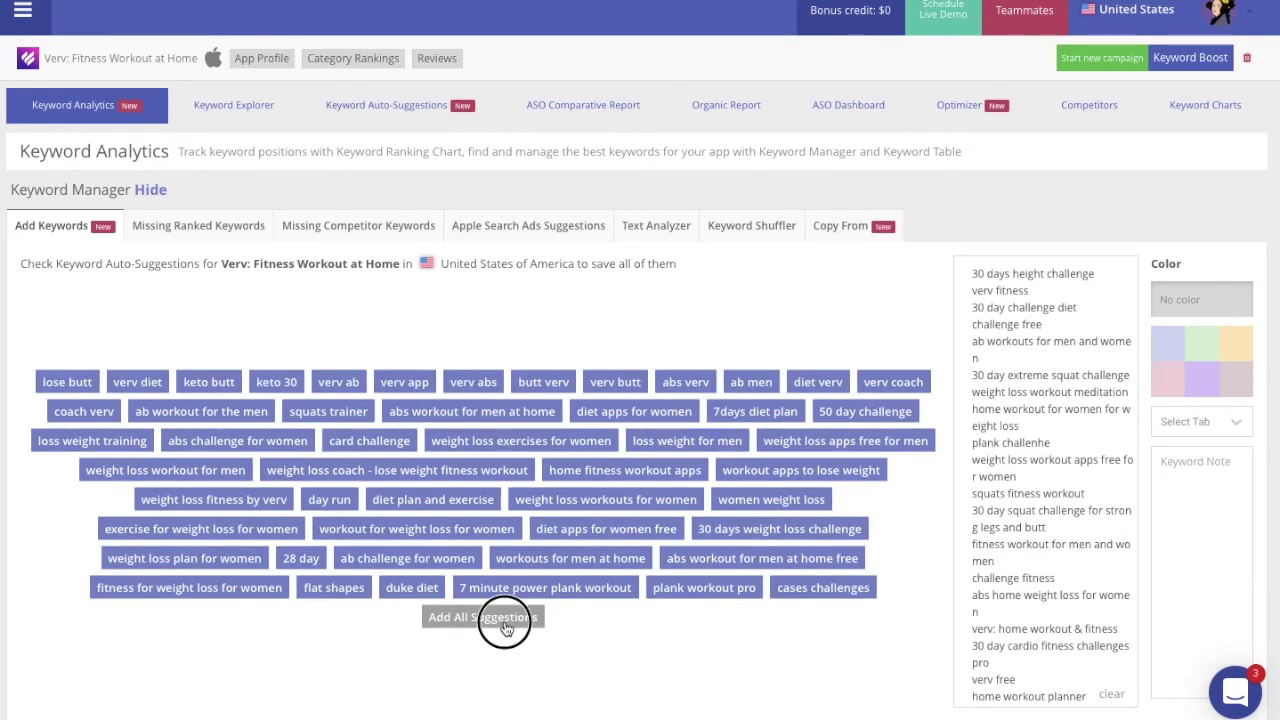
left_click(772, 600)
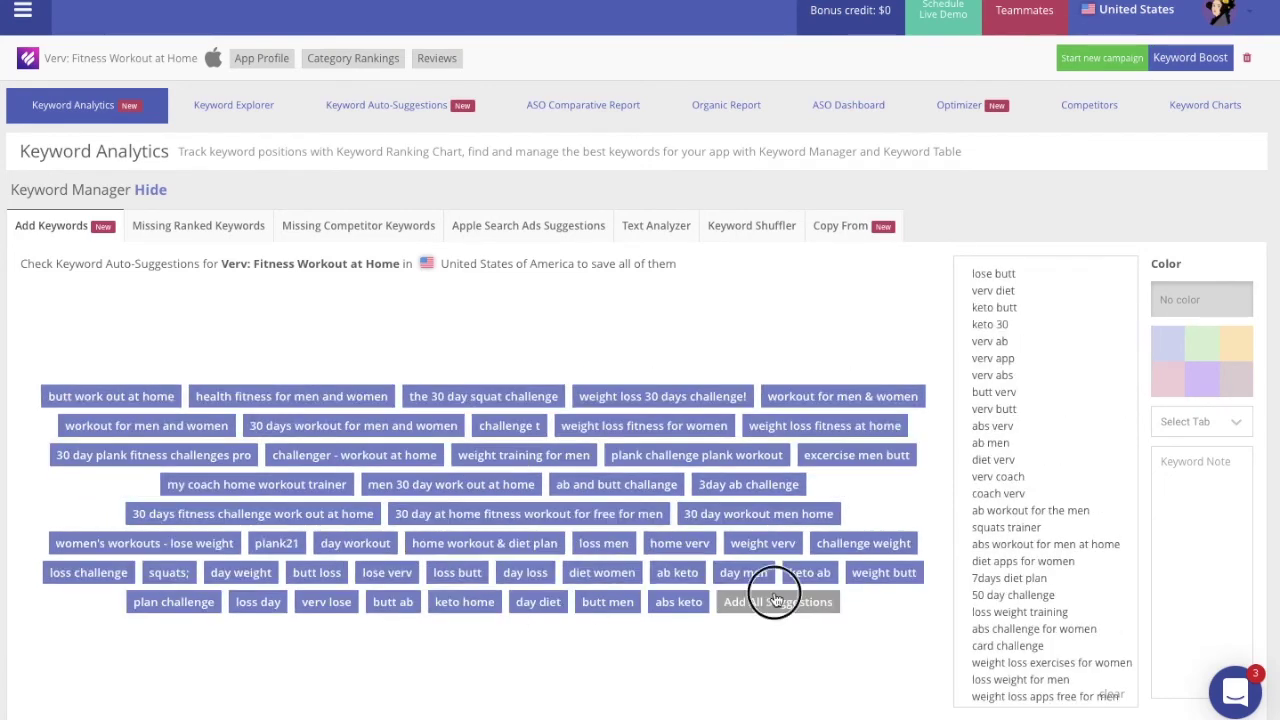
left_click(765, 604)
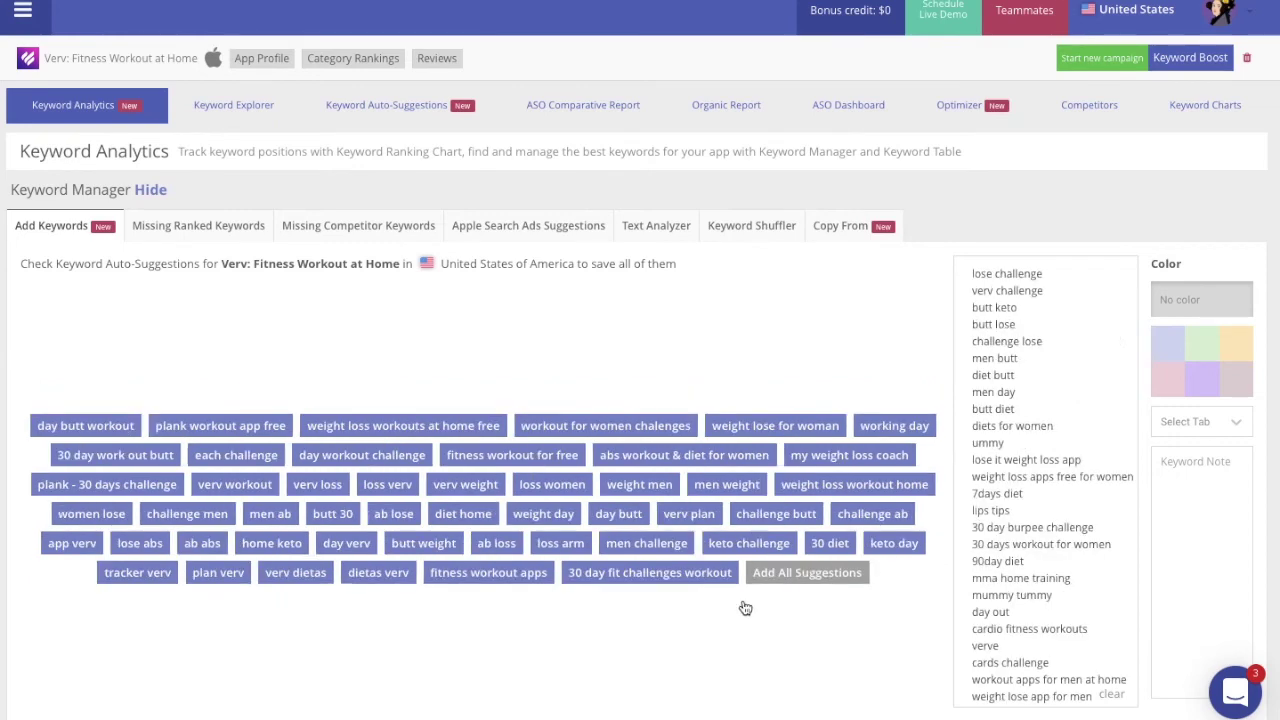
left_click(782, 576)
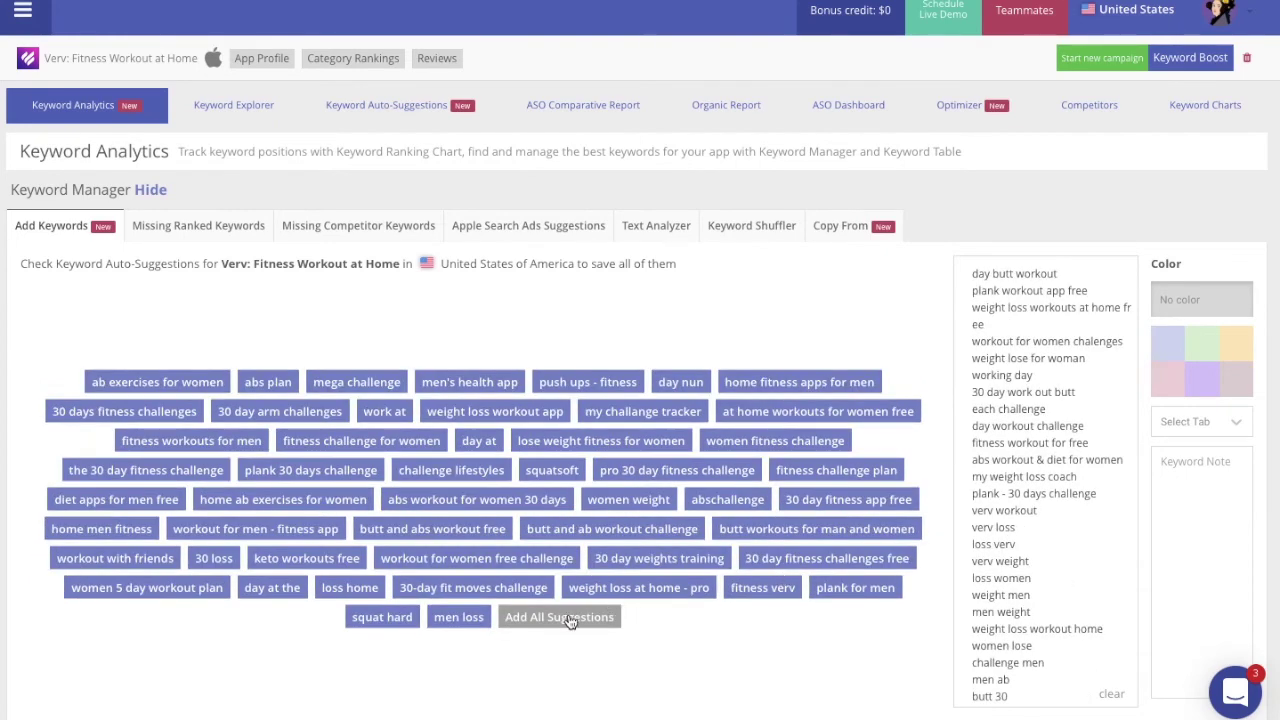
left_click(568, 618)
left_click(596, 592)
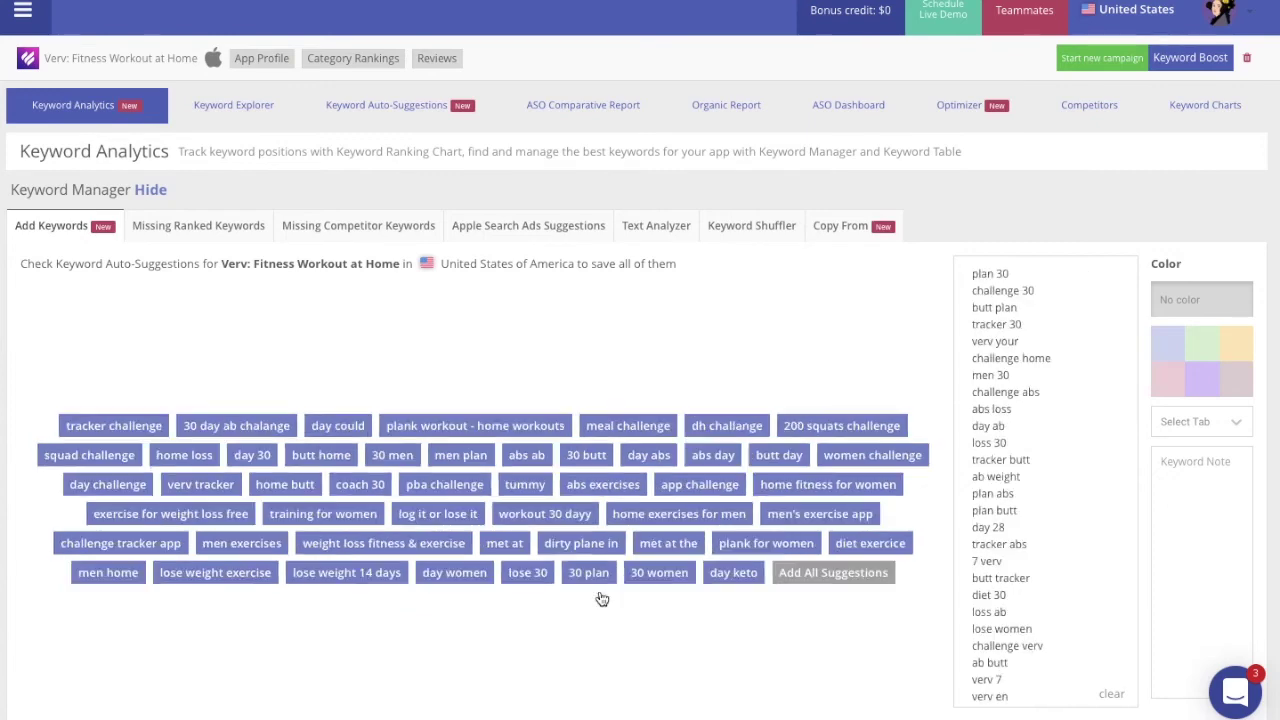
left_click(808, 570)
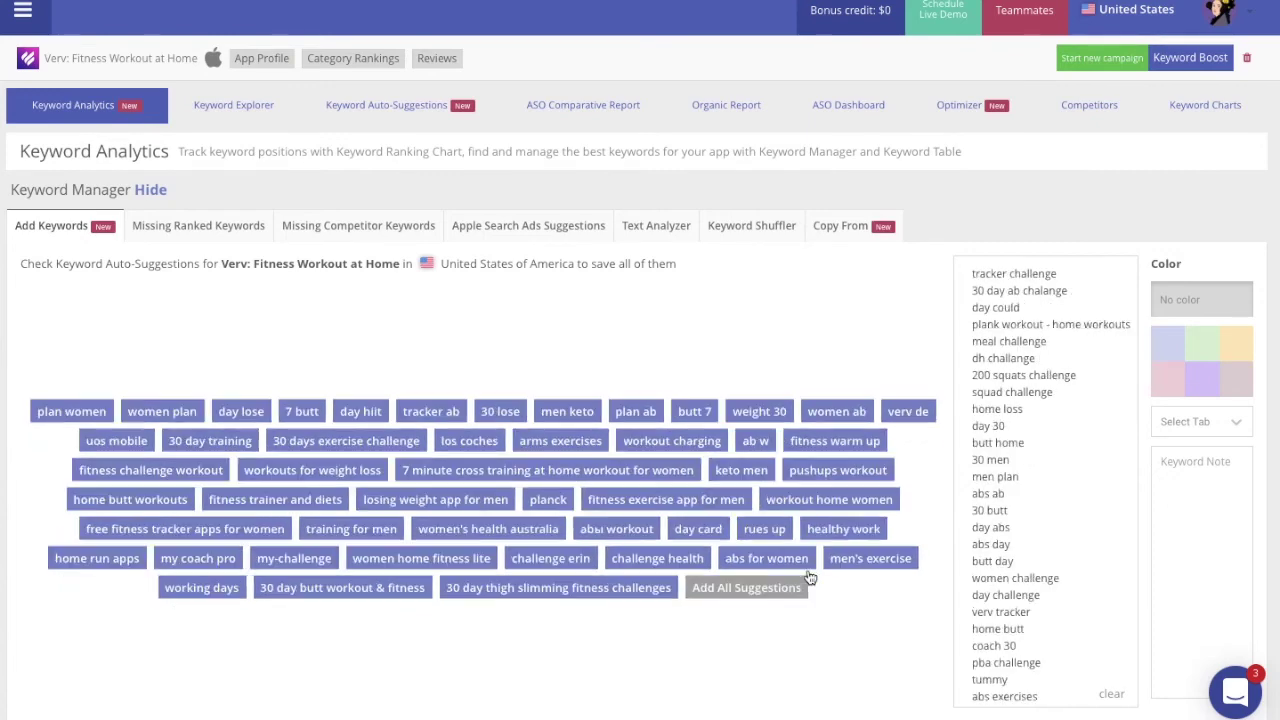
left_click(741, 594)
left_click(714, 595)
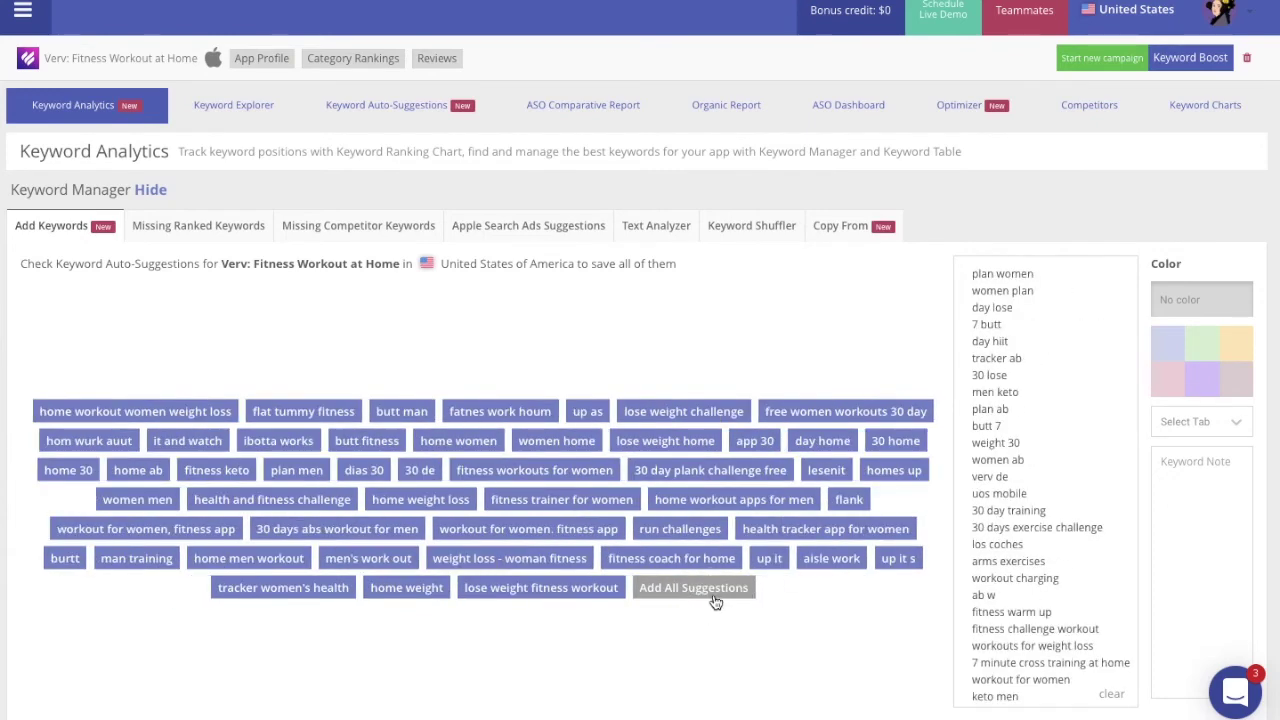
left_click(758, 587)
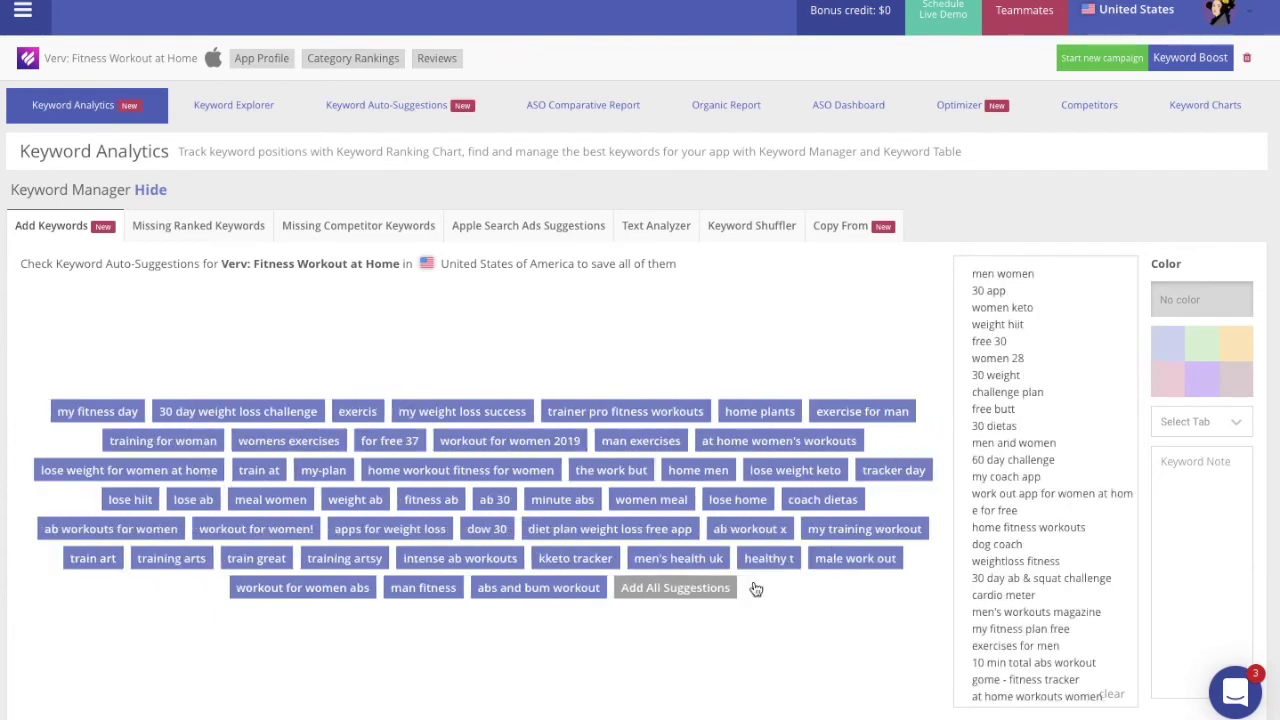
left_click(703, 595)
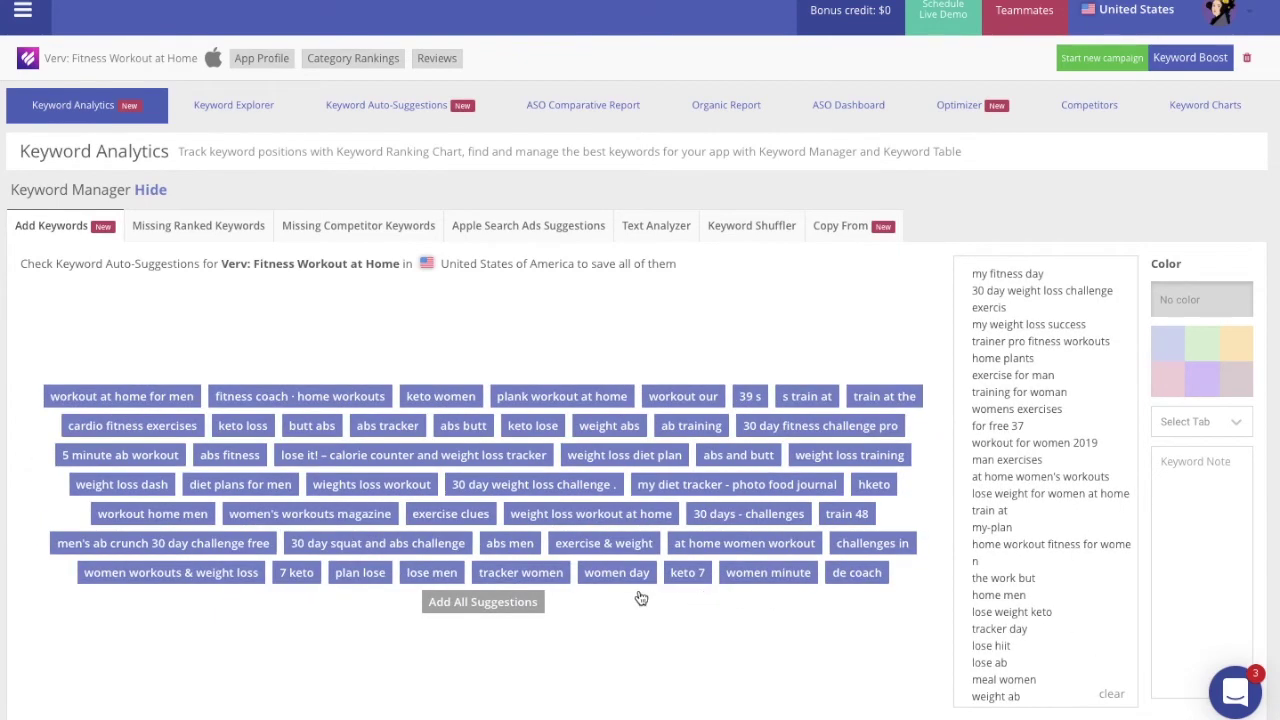
left_click(501, 601)
left_click(845, 577)
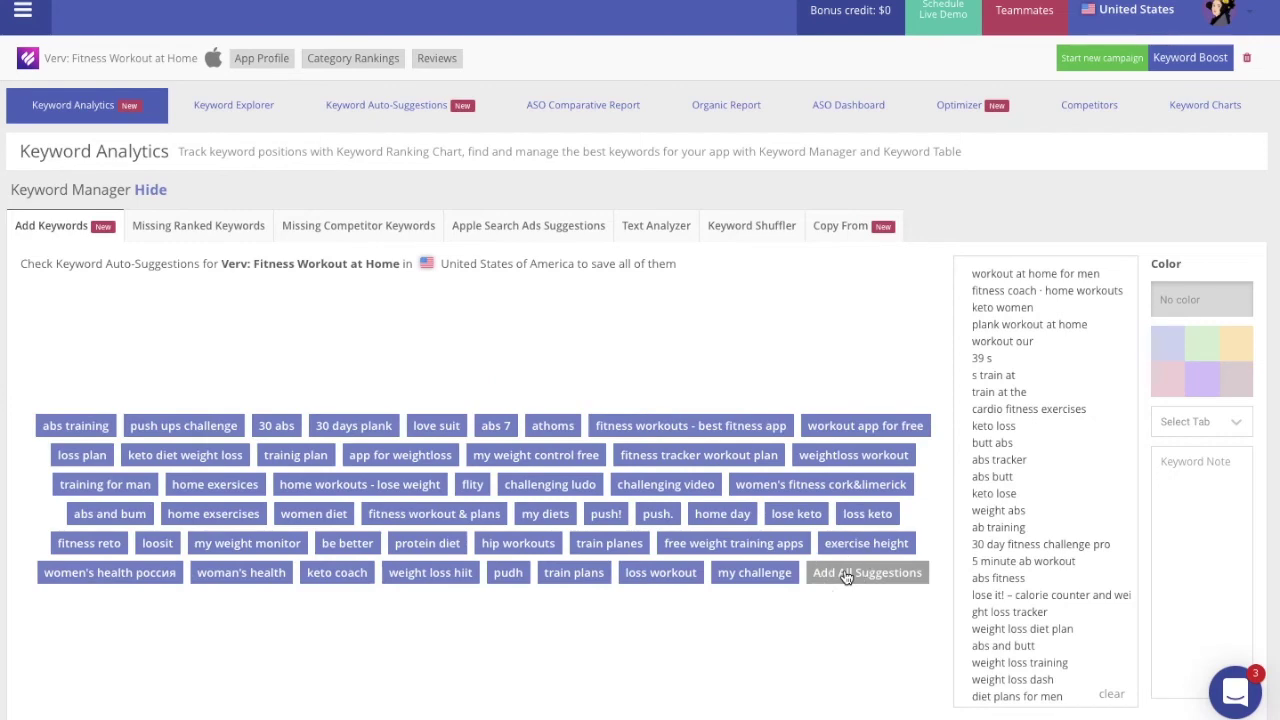
left_click(818, 588)
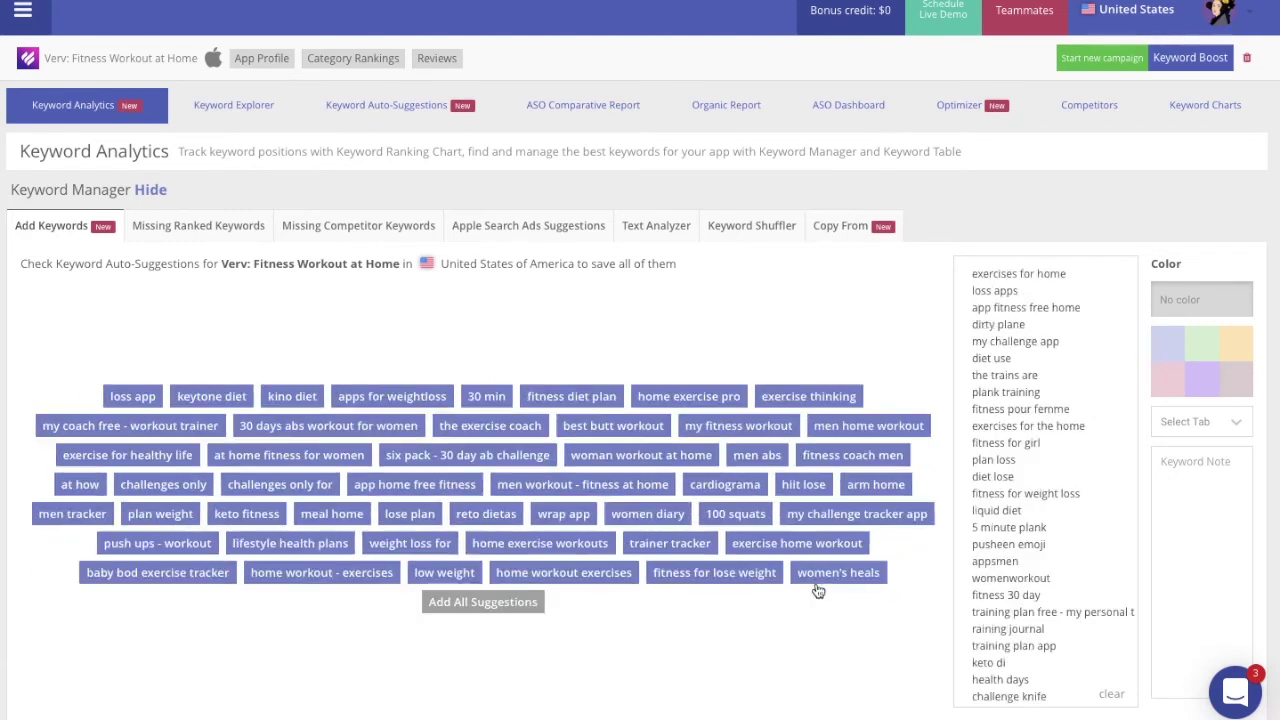
left_click(518, 606)
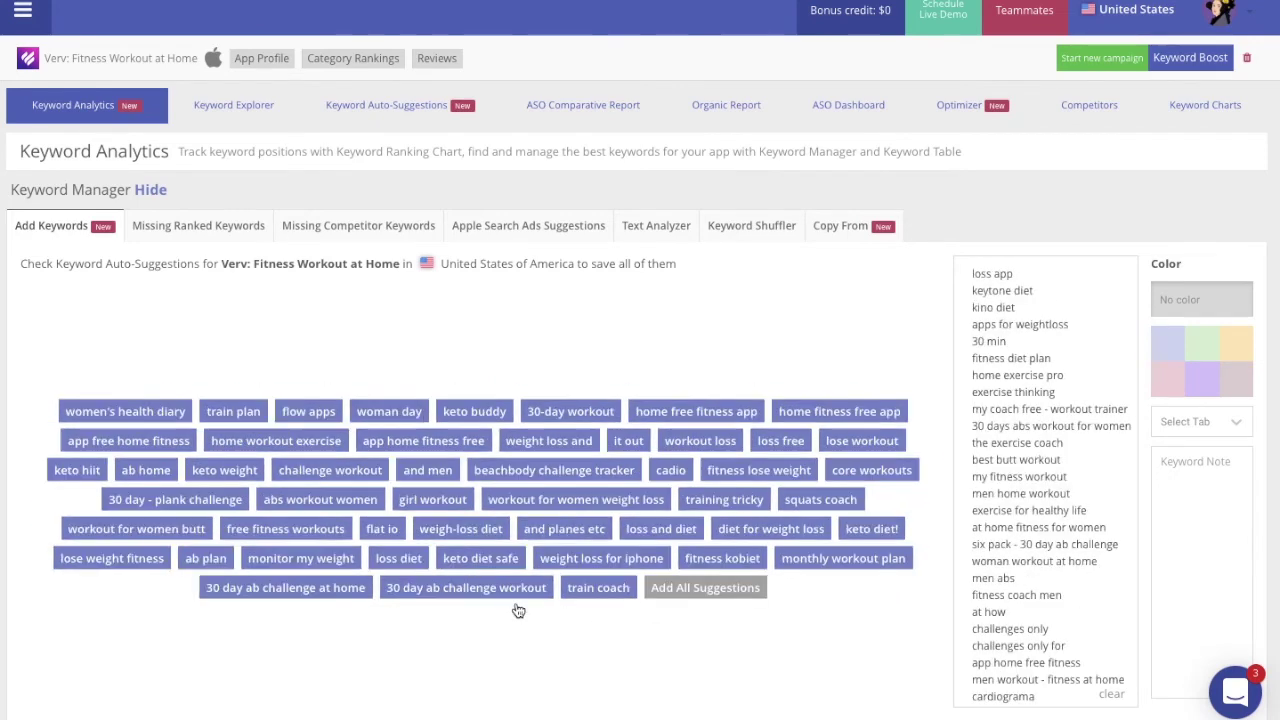
left_click(689, 593)
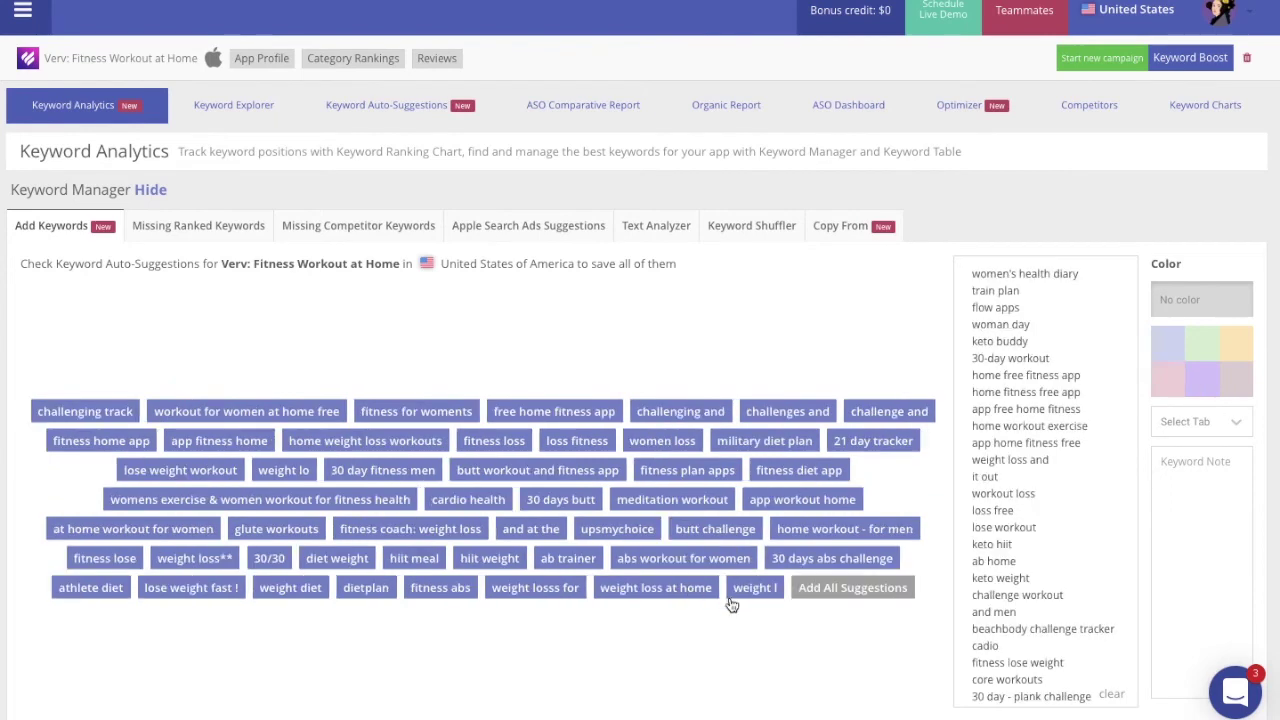
left_click(858, 588)
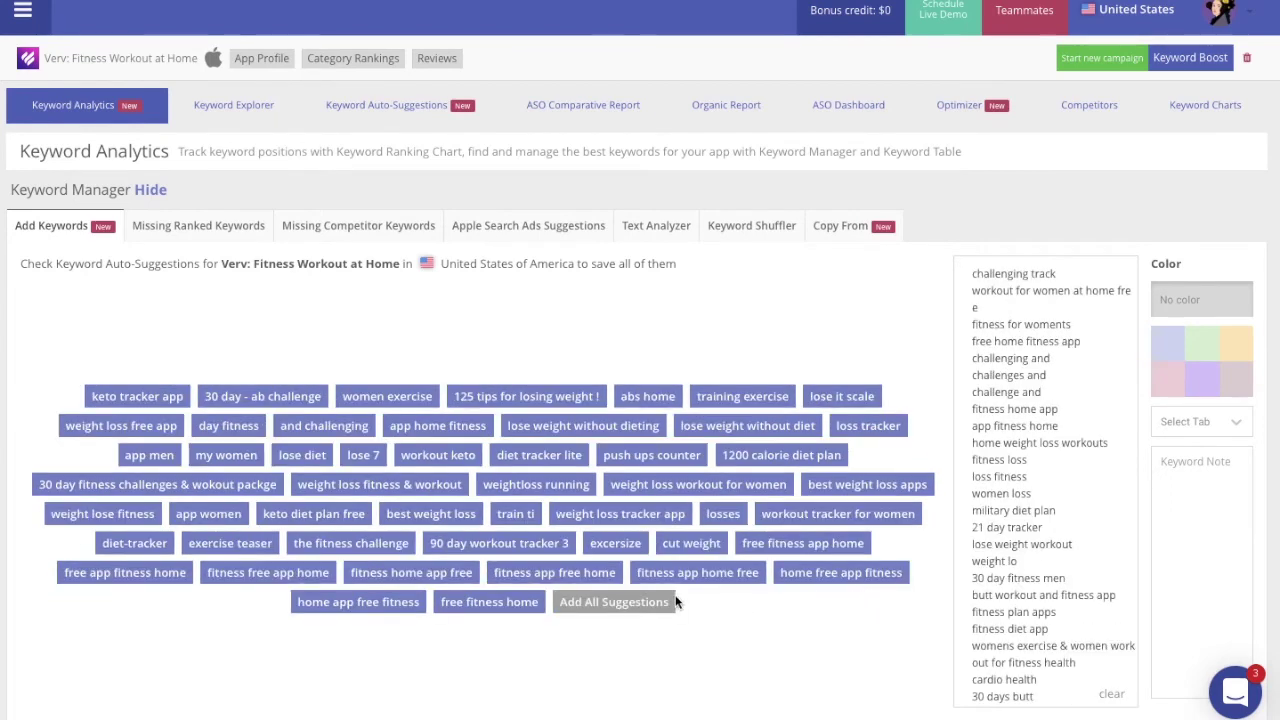
left_click(632, 605)
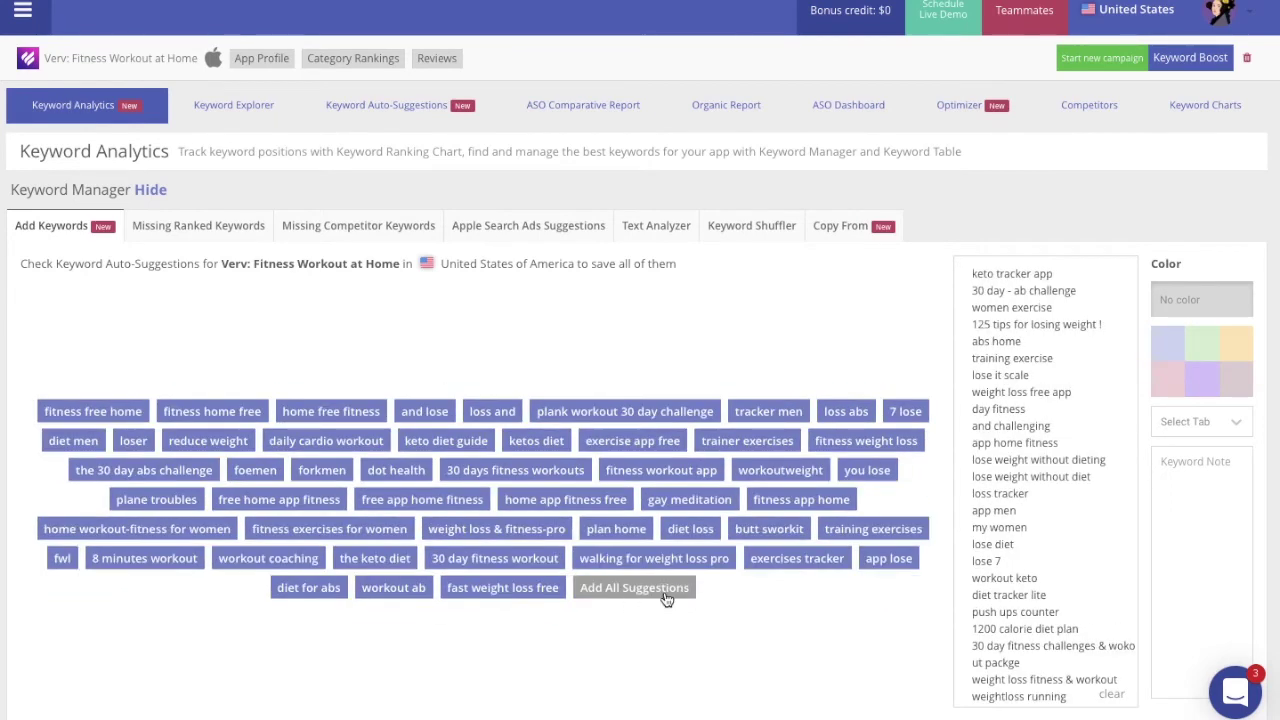
left_click(667, 599)
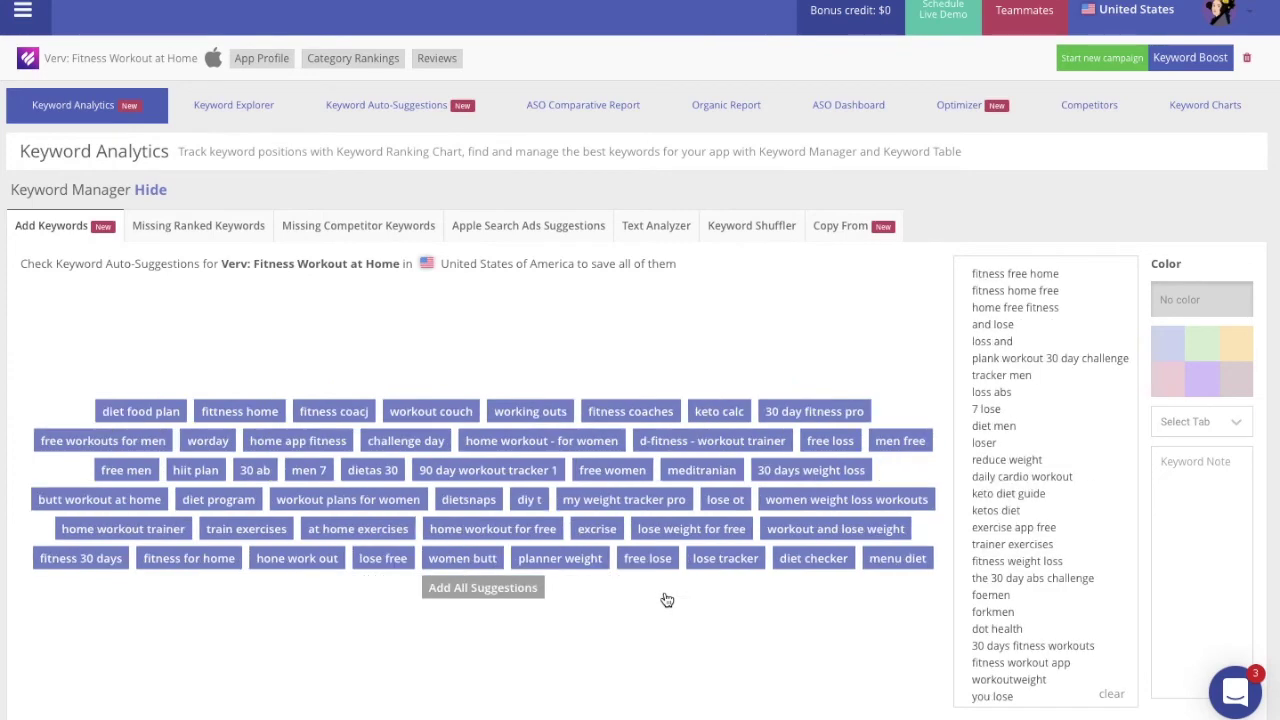
left_click(507, 597)
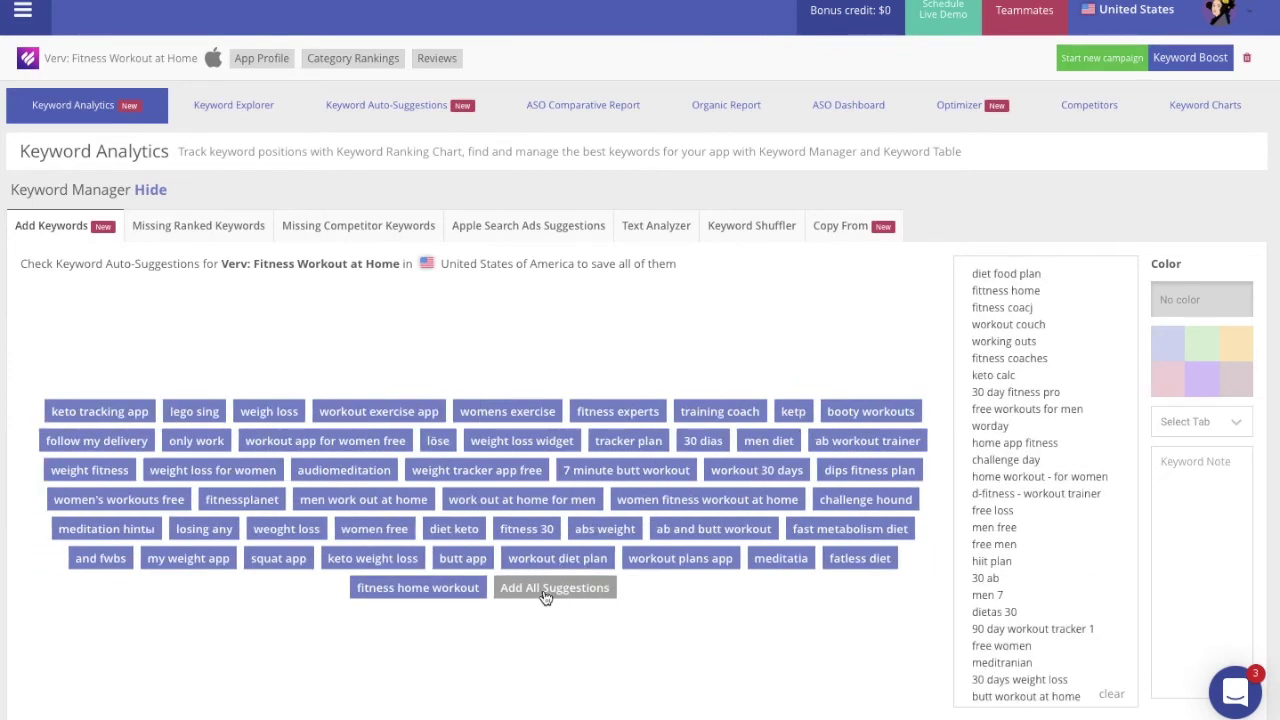
left_click(603, 594)
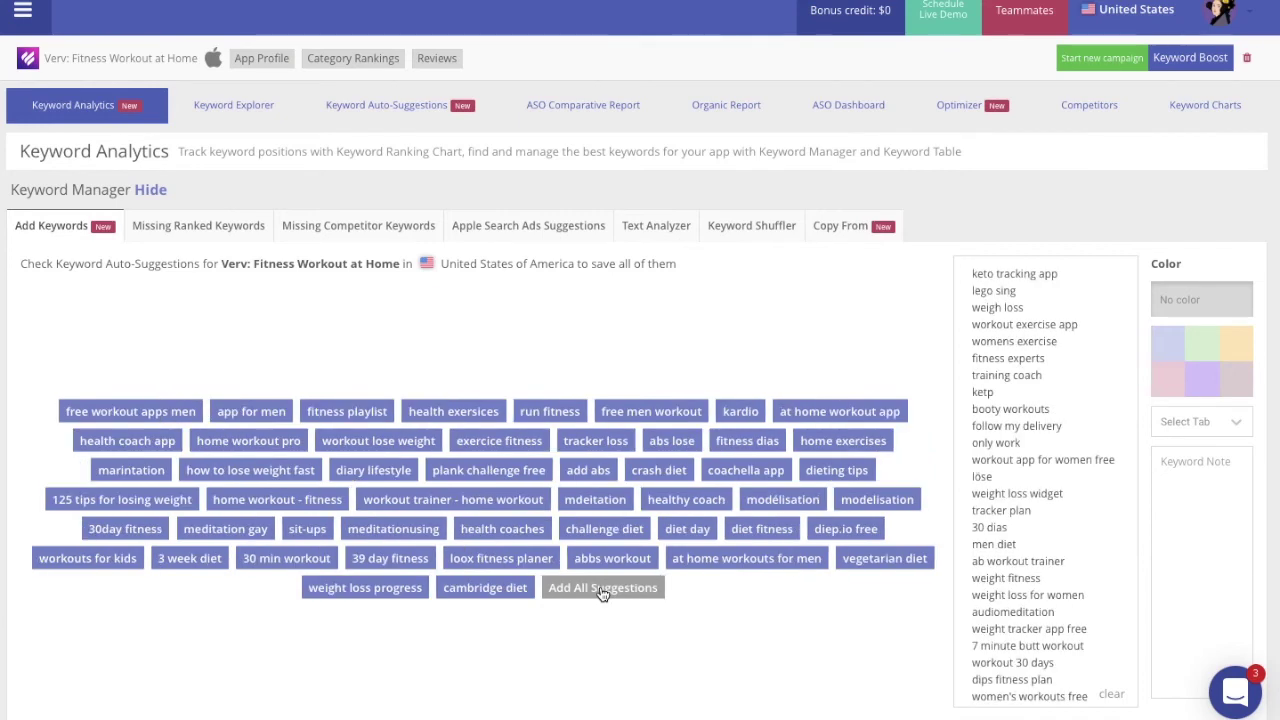
left_click(582, 594)
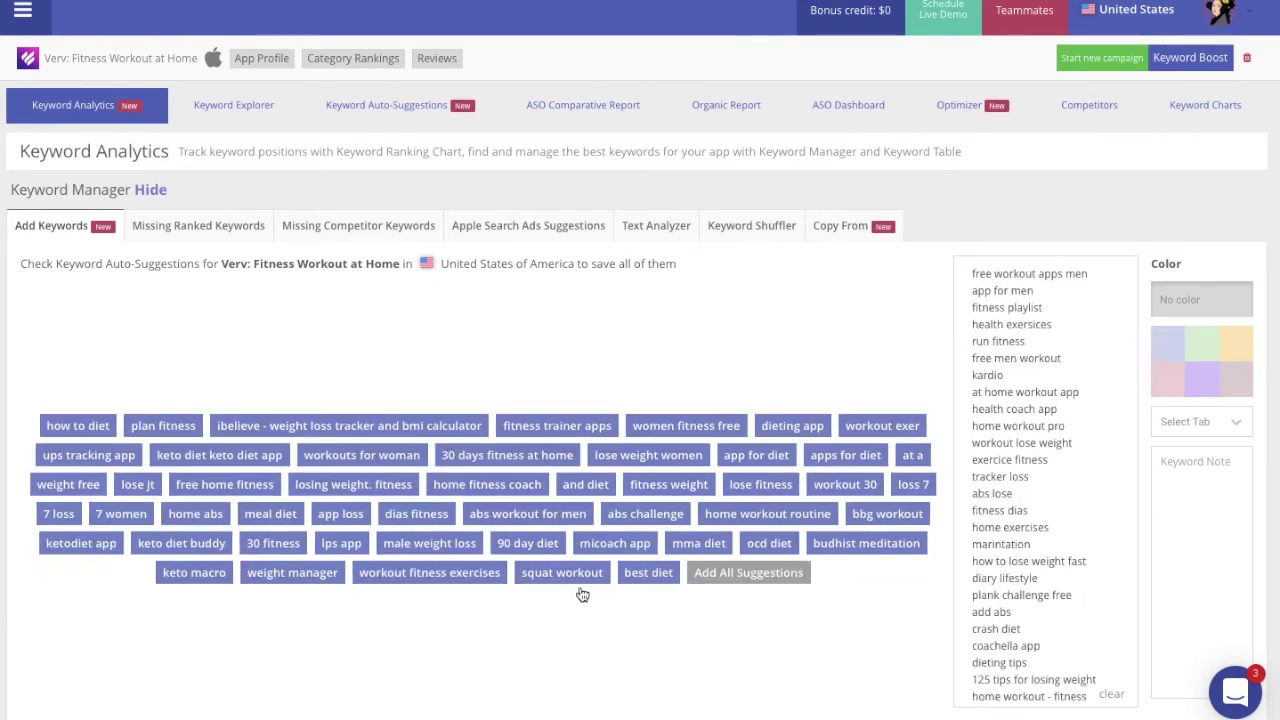
left_click(735, 579)
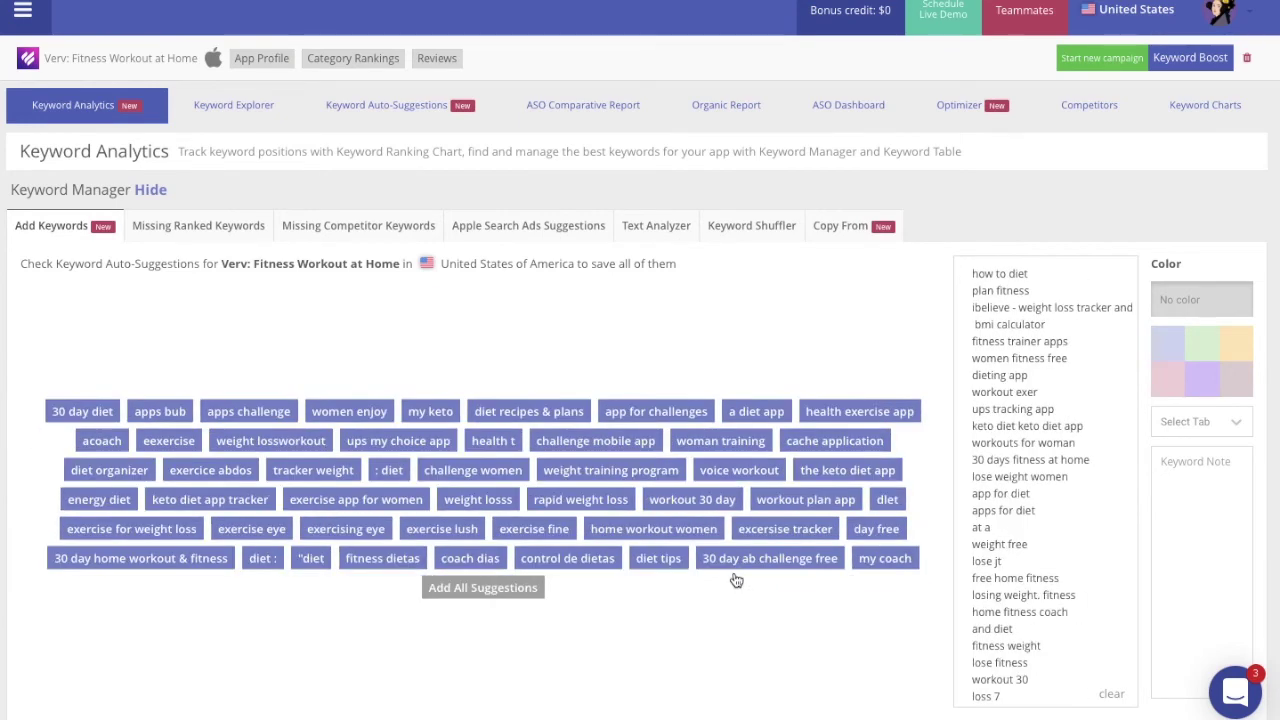
left_click(521, 592)
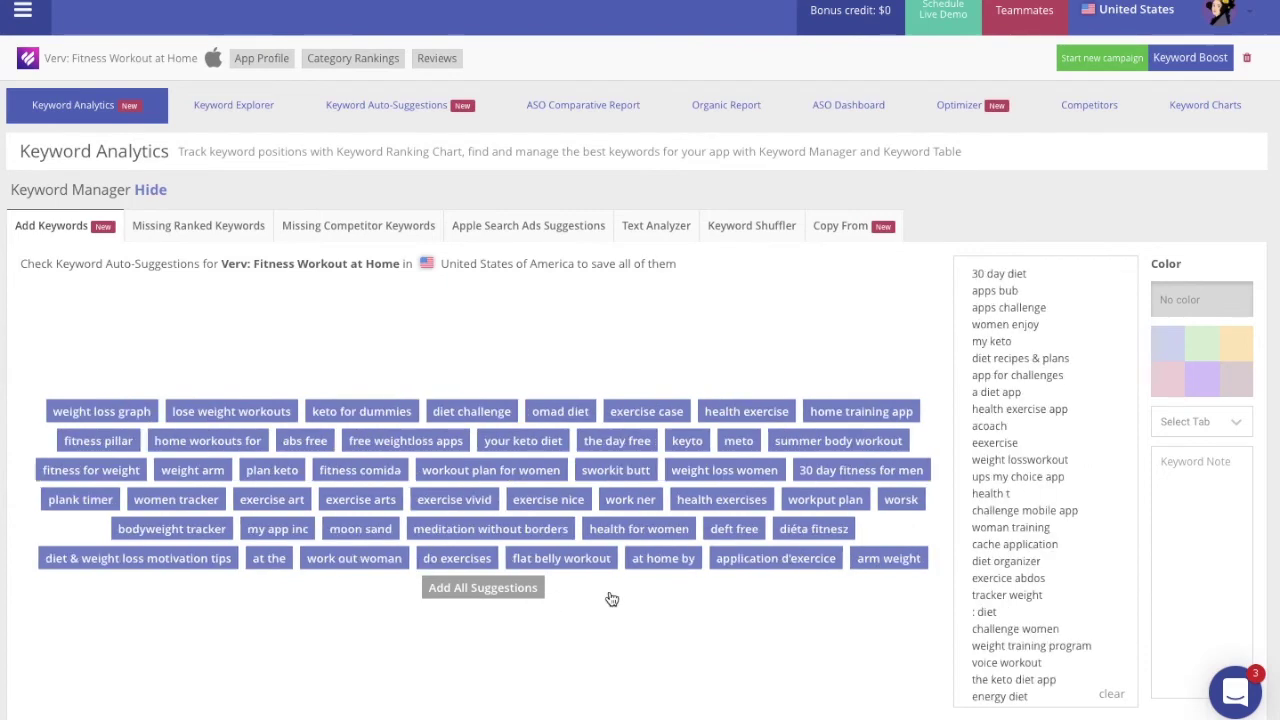
left_click(512, 591)
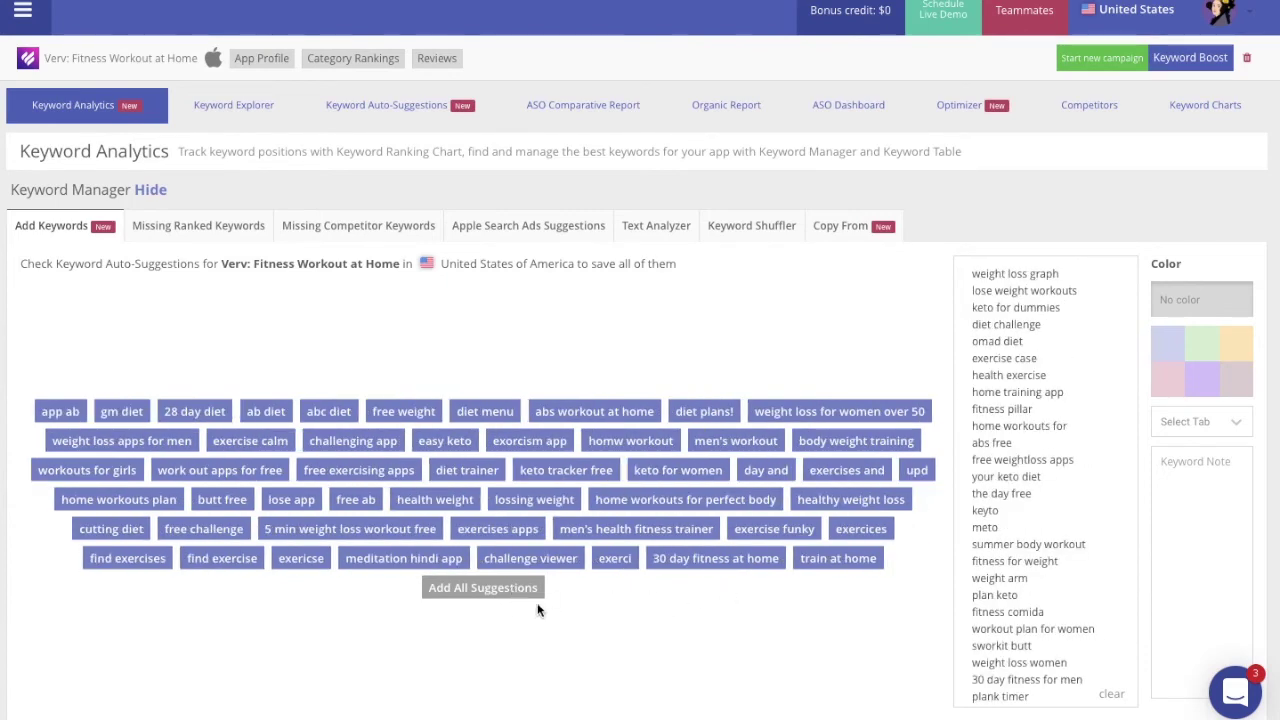
left_click(503, 594)
left_click(503, 594)
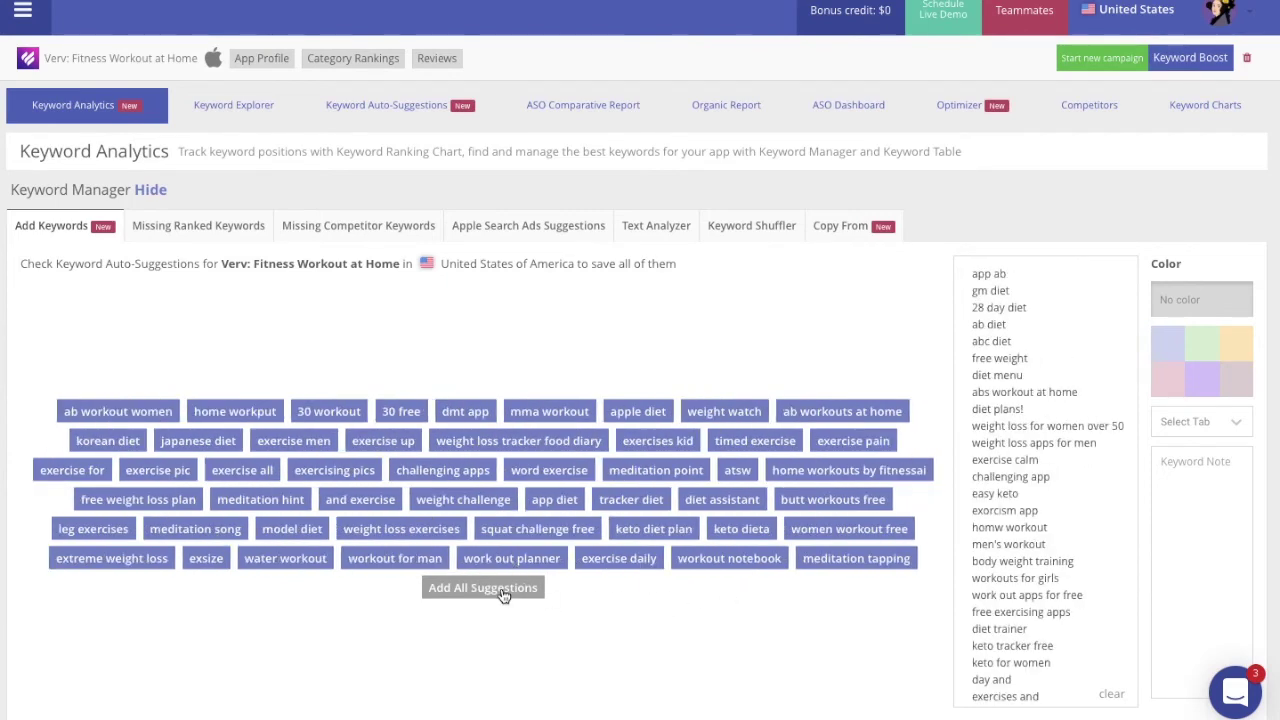
left_click(533, 593)
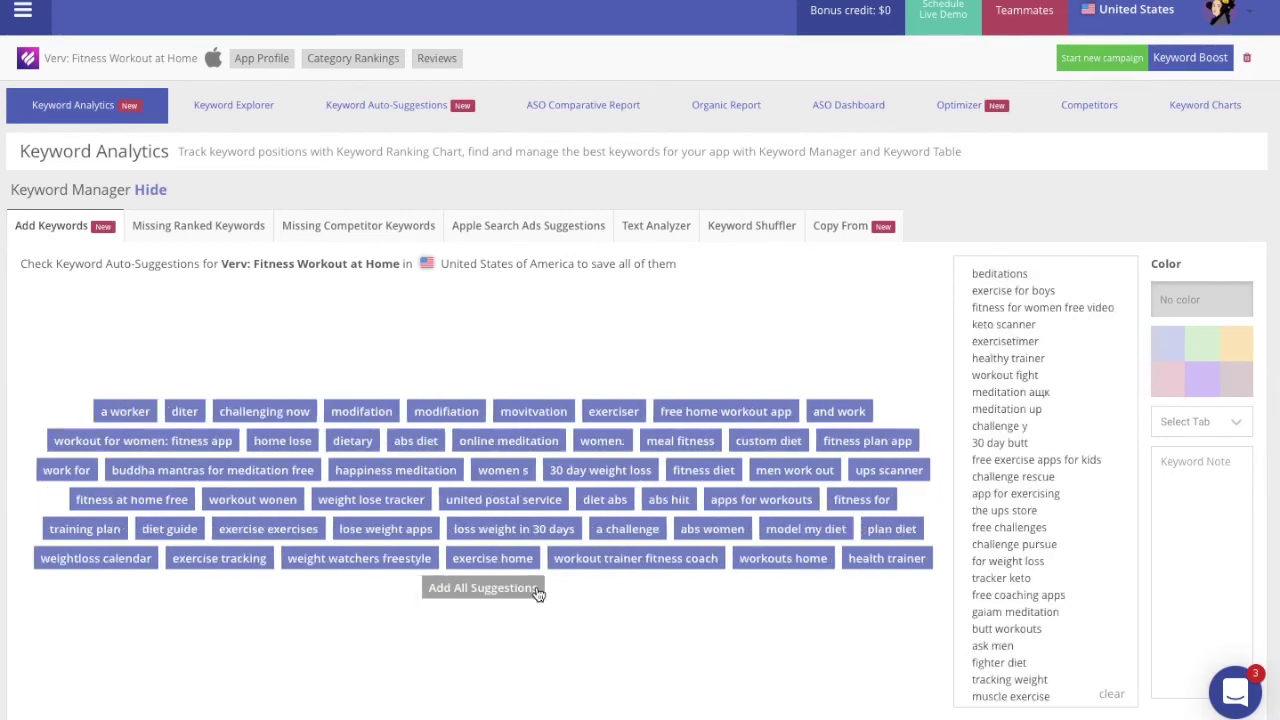
left_click(511, 593)
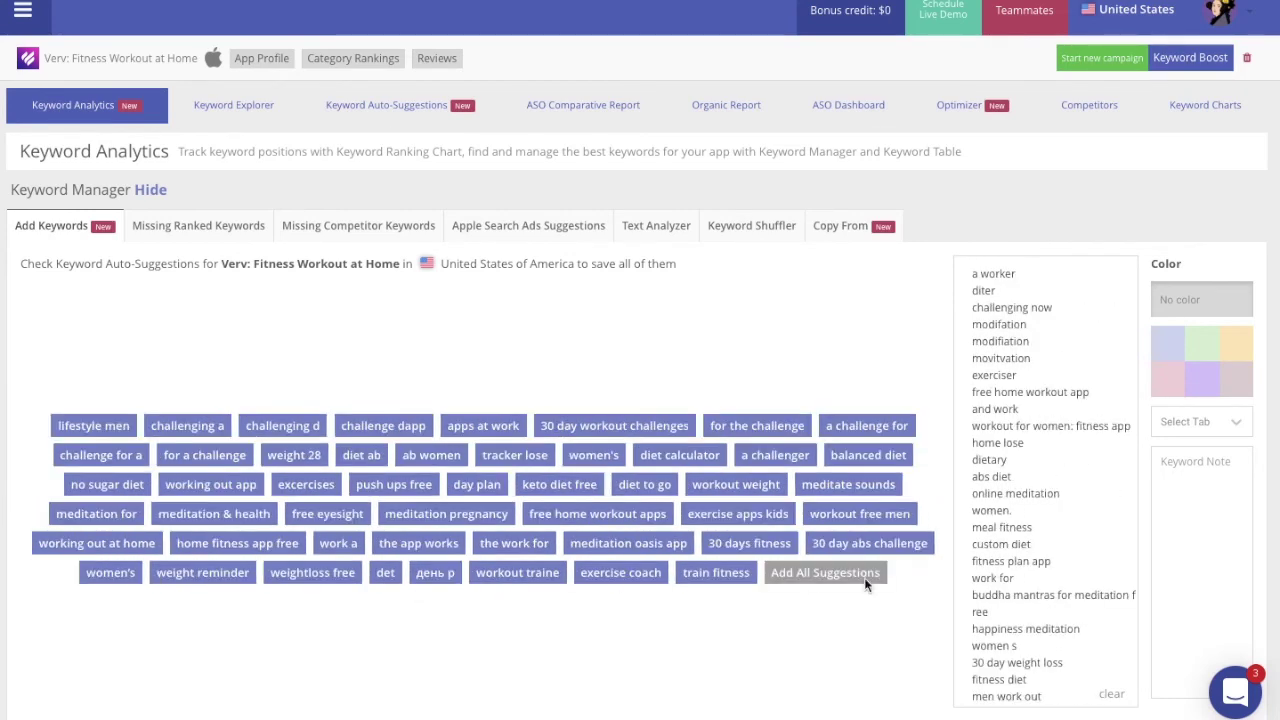
left_click(864, 578)
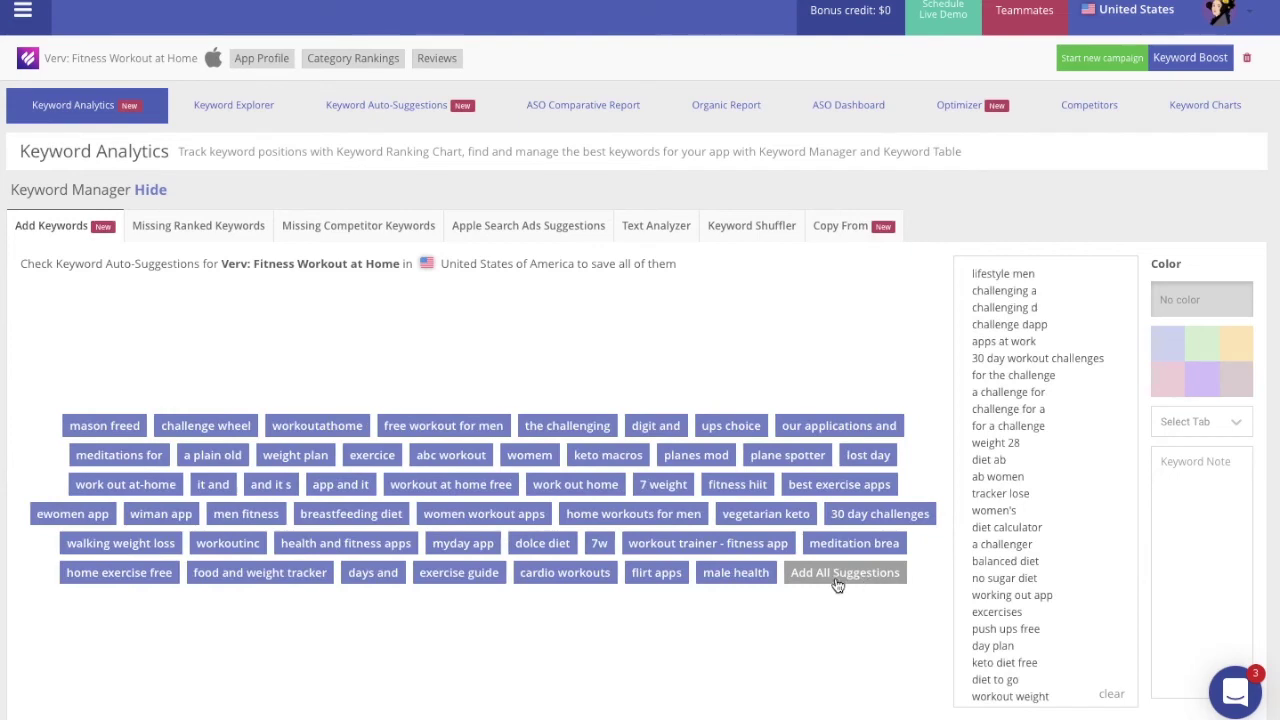
left_click(838, 580)
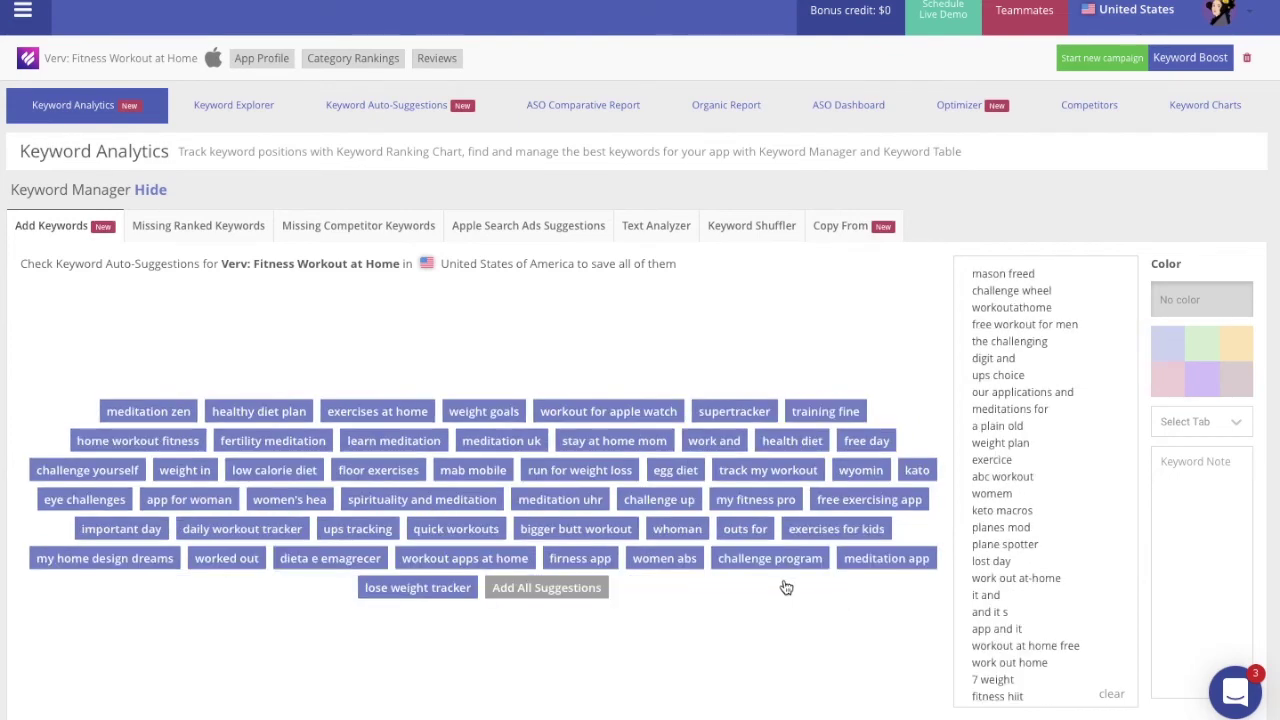
left_click(550, 590)
scroll(824, 637, "down", 1)
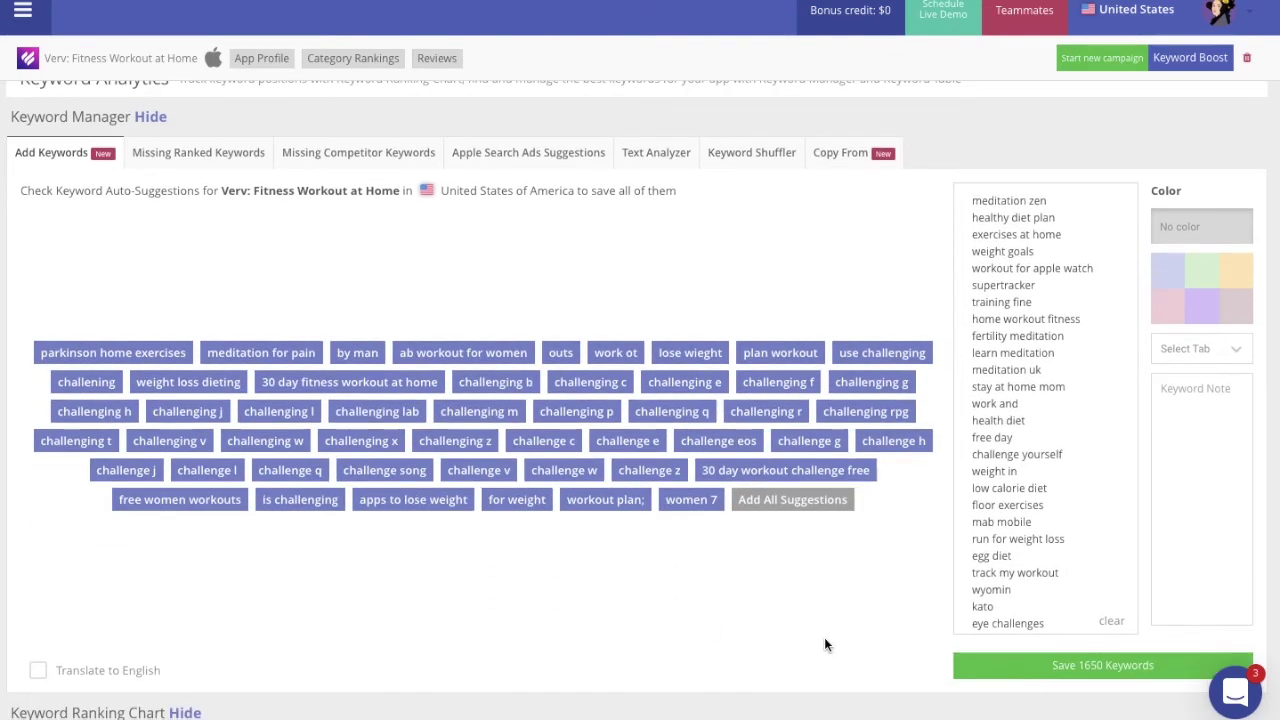
left_click(1014, 662)
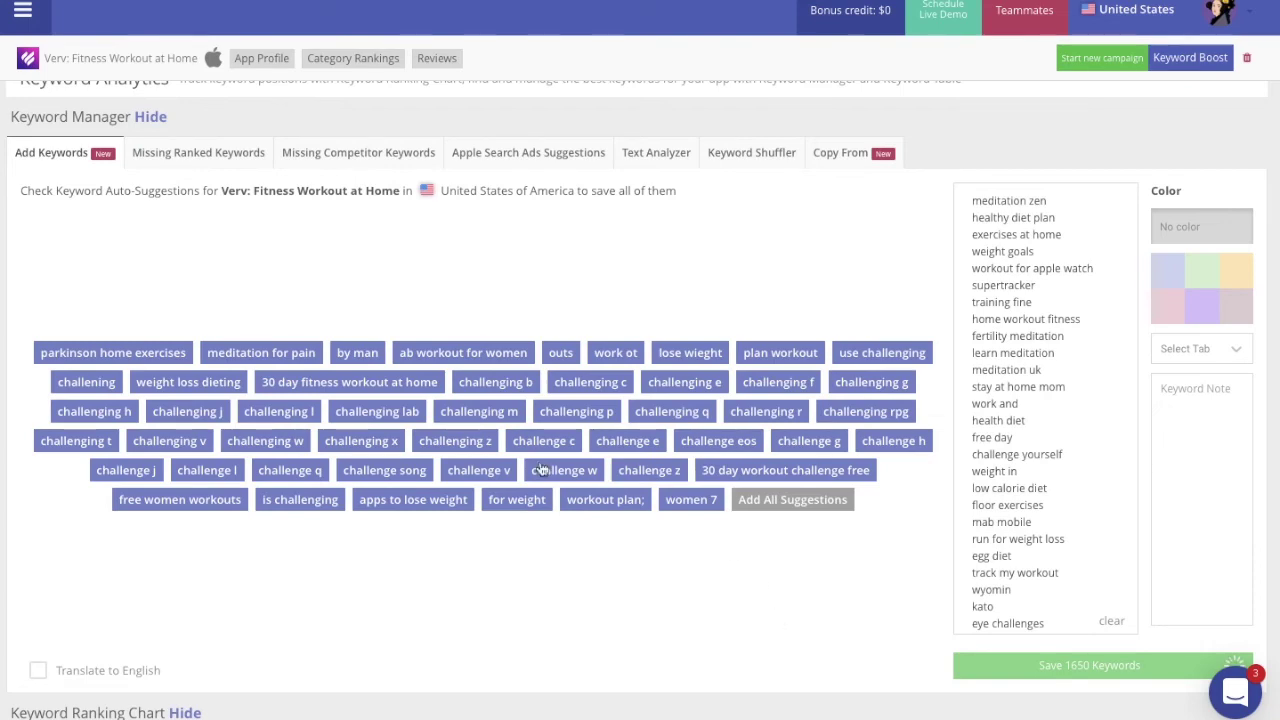
Add "fitbod workout & fitness plans", "fiton workouts & fitness plans" and "icon health & fitness, inc." from the suggestions for the "& fitness" keyword
scroll(524, 588, "down", 5)
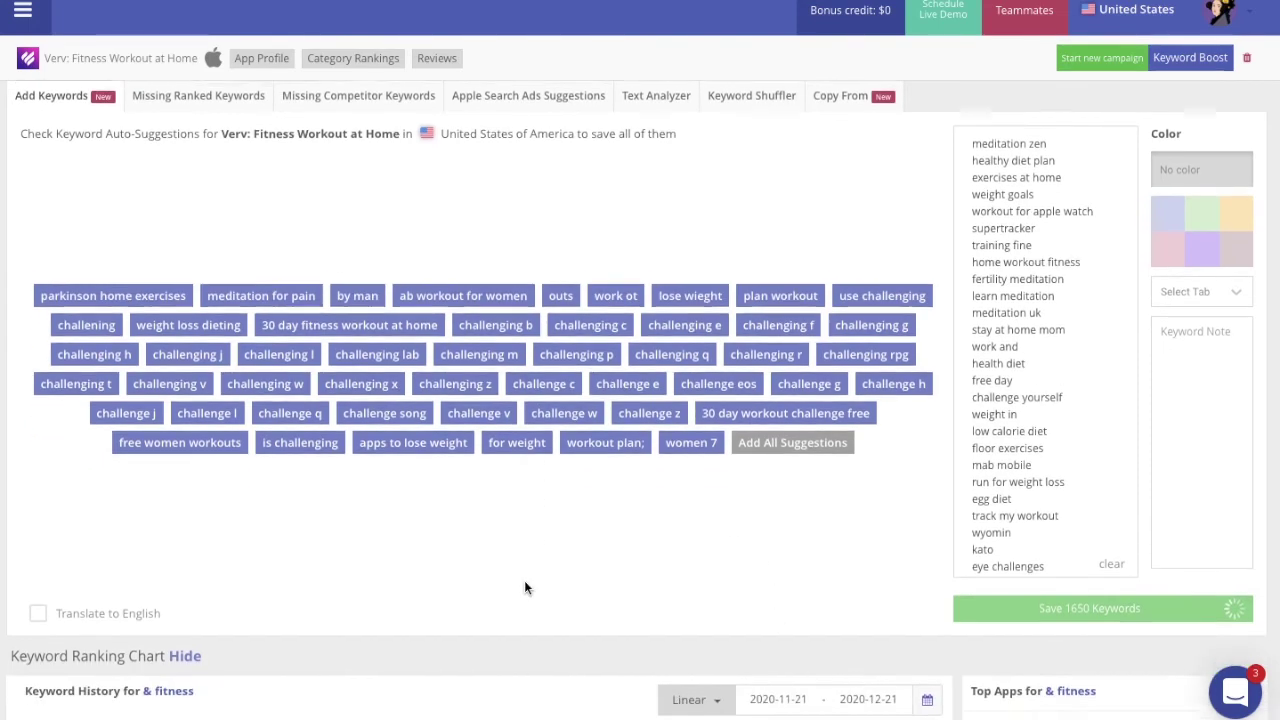
scroll(524, 588, "down", 7)
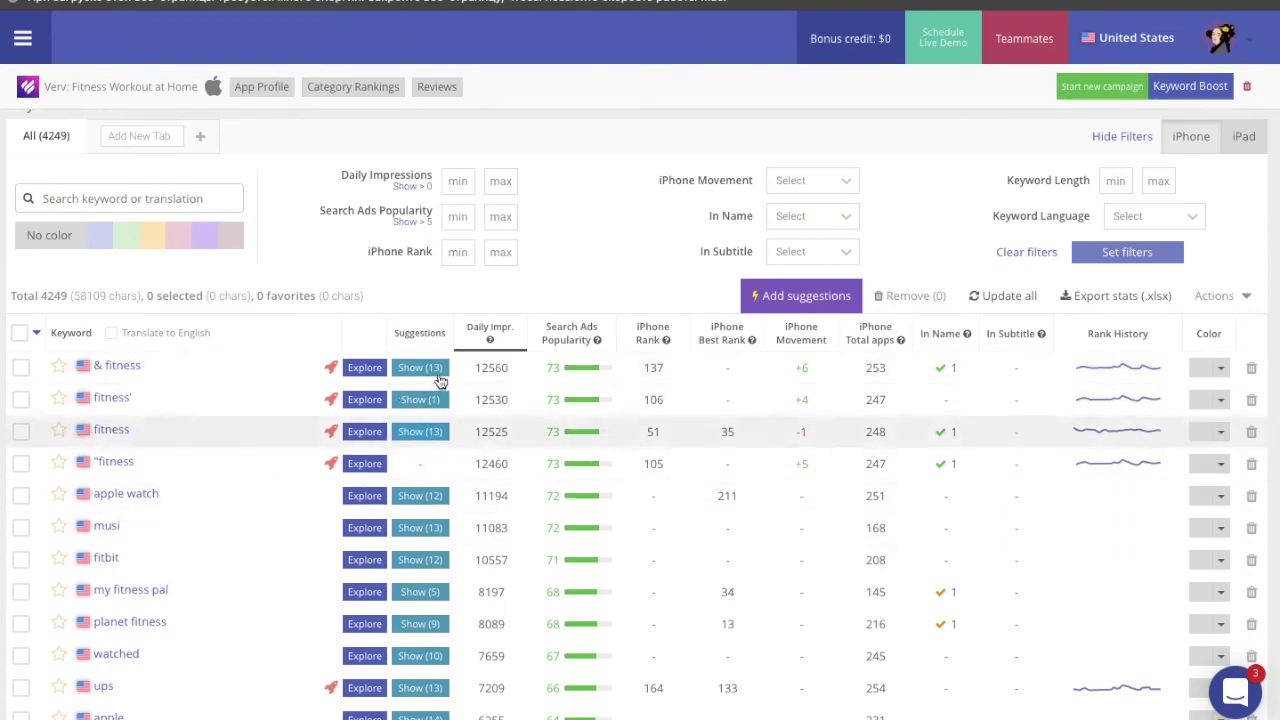
left_click(436, 368)
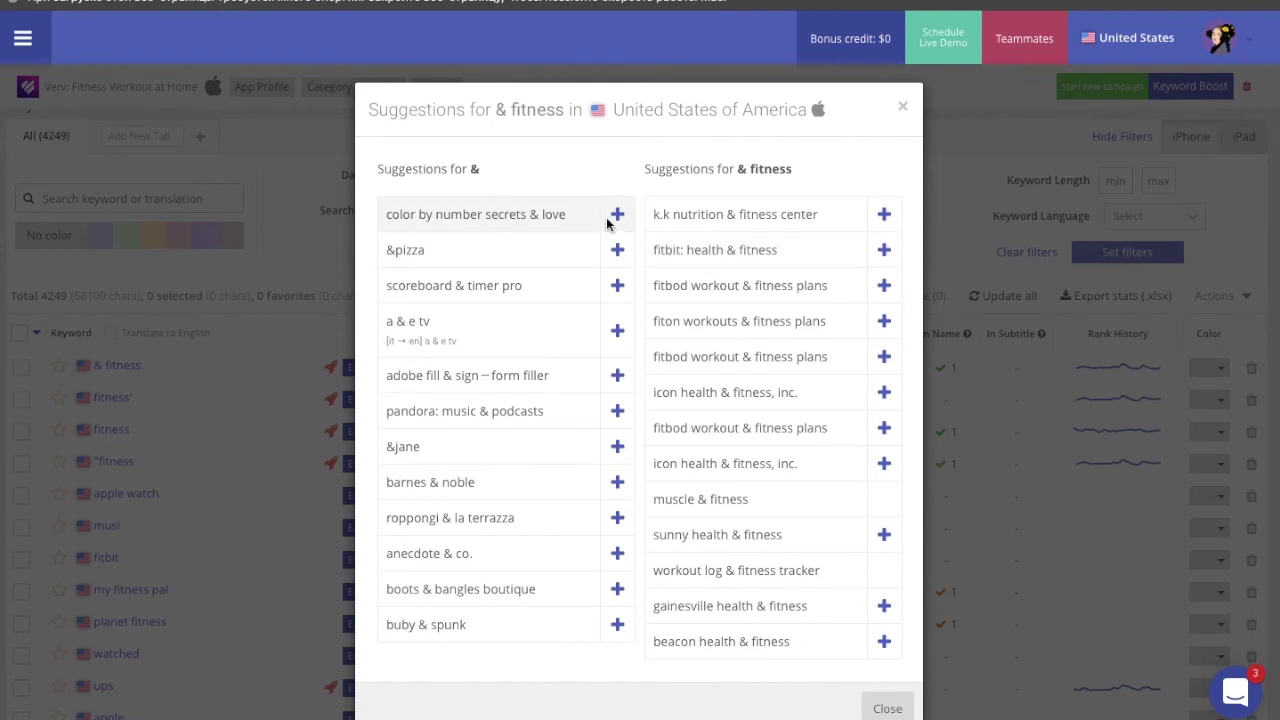
left_click(884, 286)
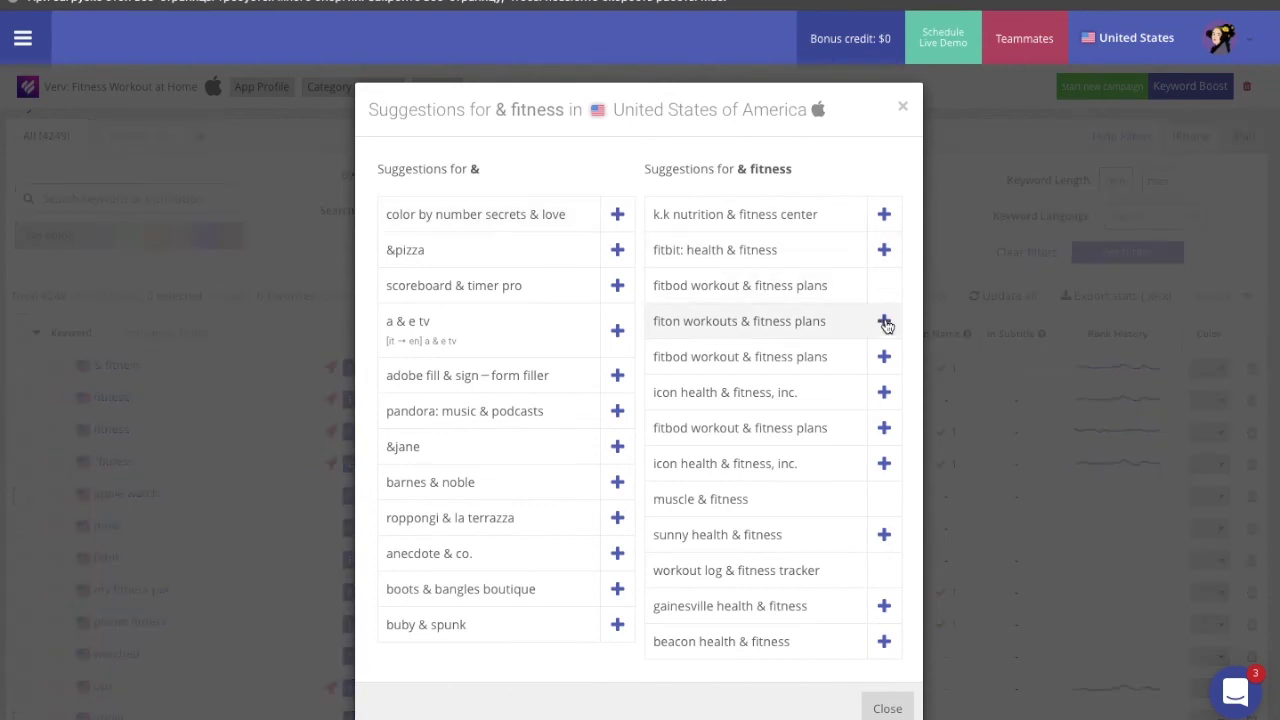
left_click(884, 321)
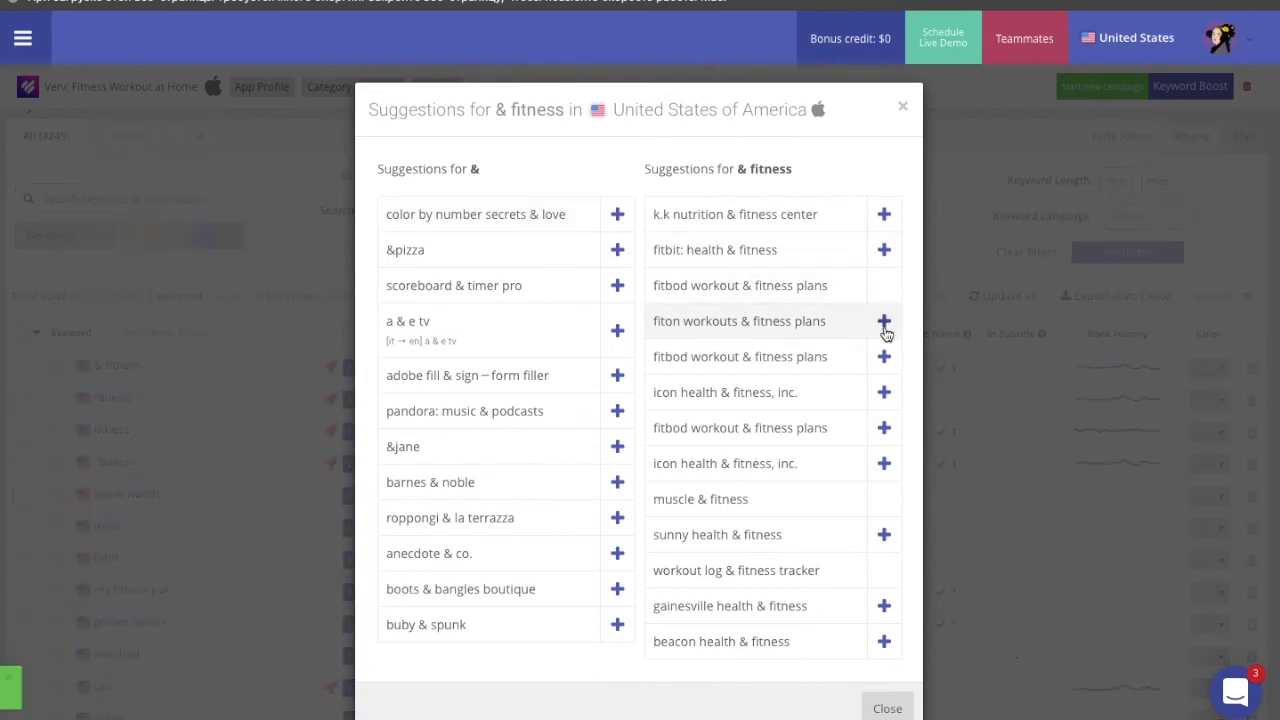
left_click(884, 401)
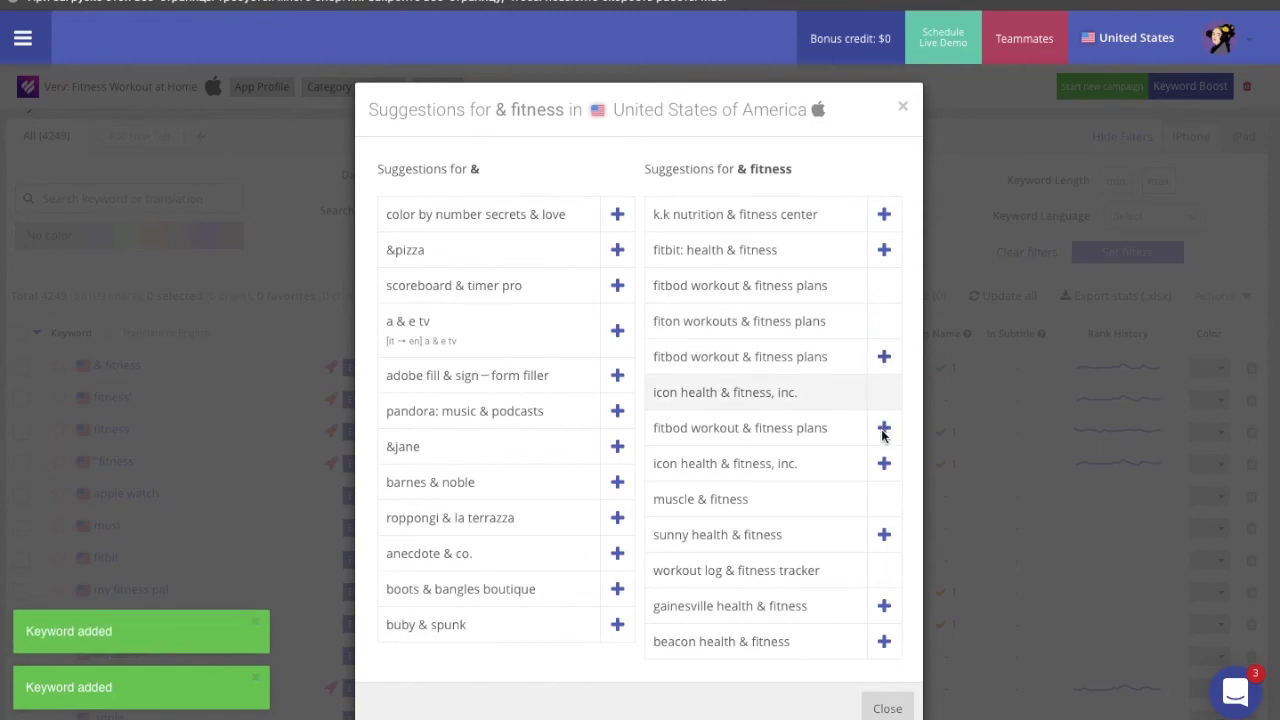
left_click(884, 428)
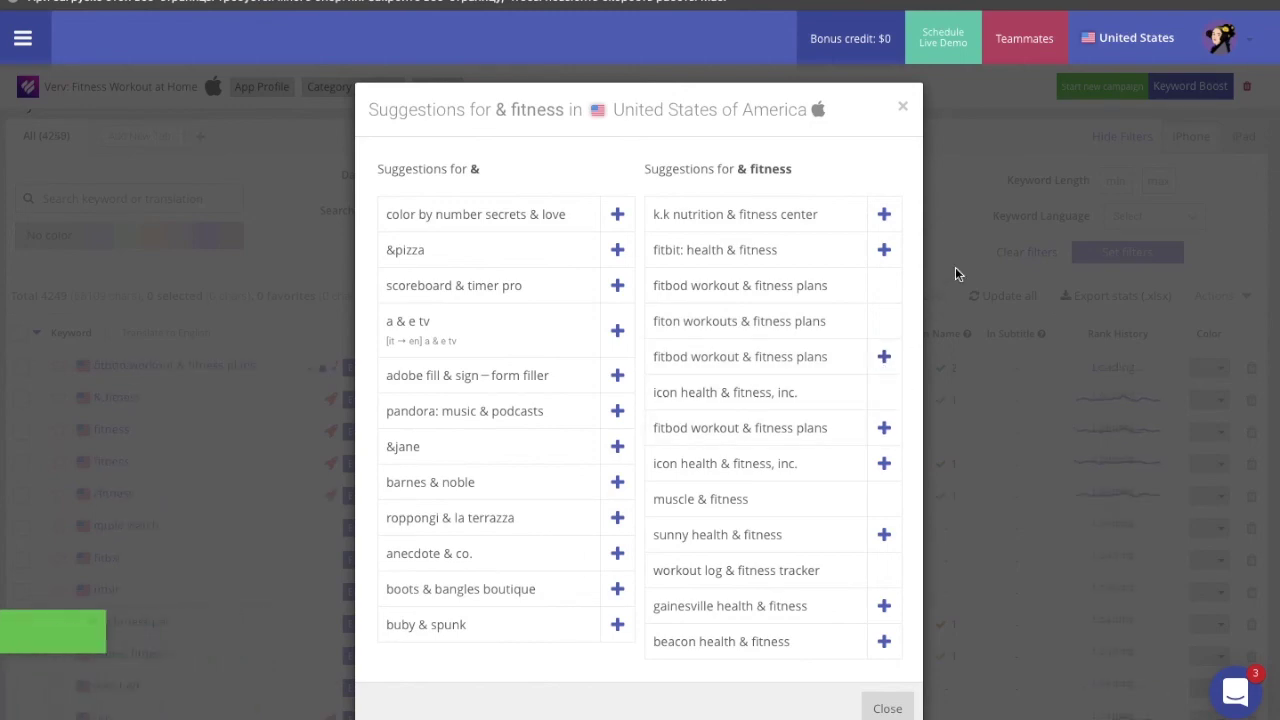
left_click(955, 267)
scroll(551, 407, "down", 1)
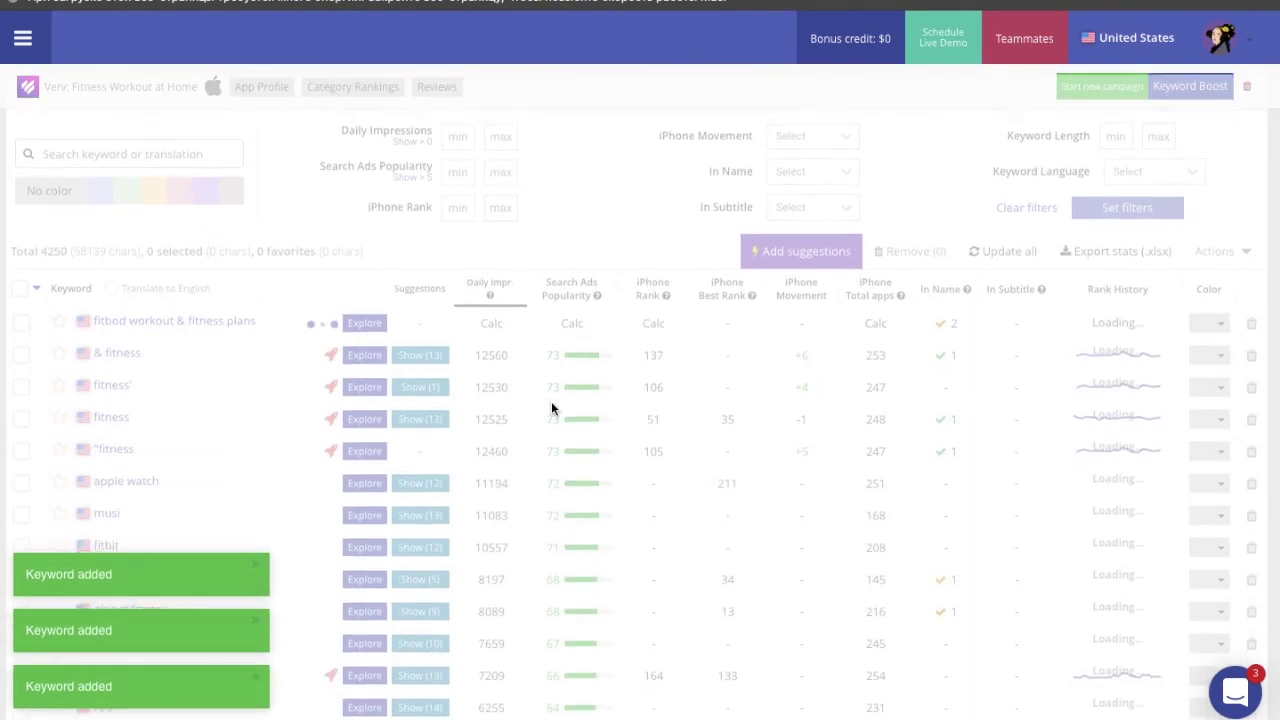
Filter the Keyword Table to a minimum of 1 daily impression and look through the filtered keywords
scroll(551, 407, "up", 1)
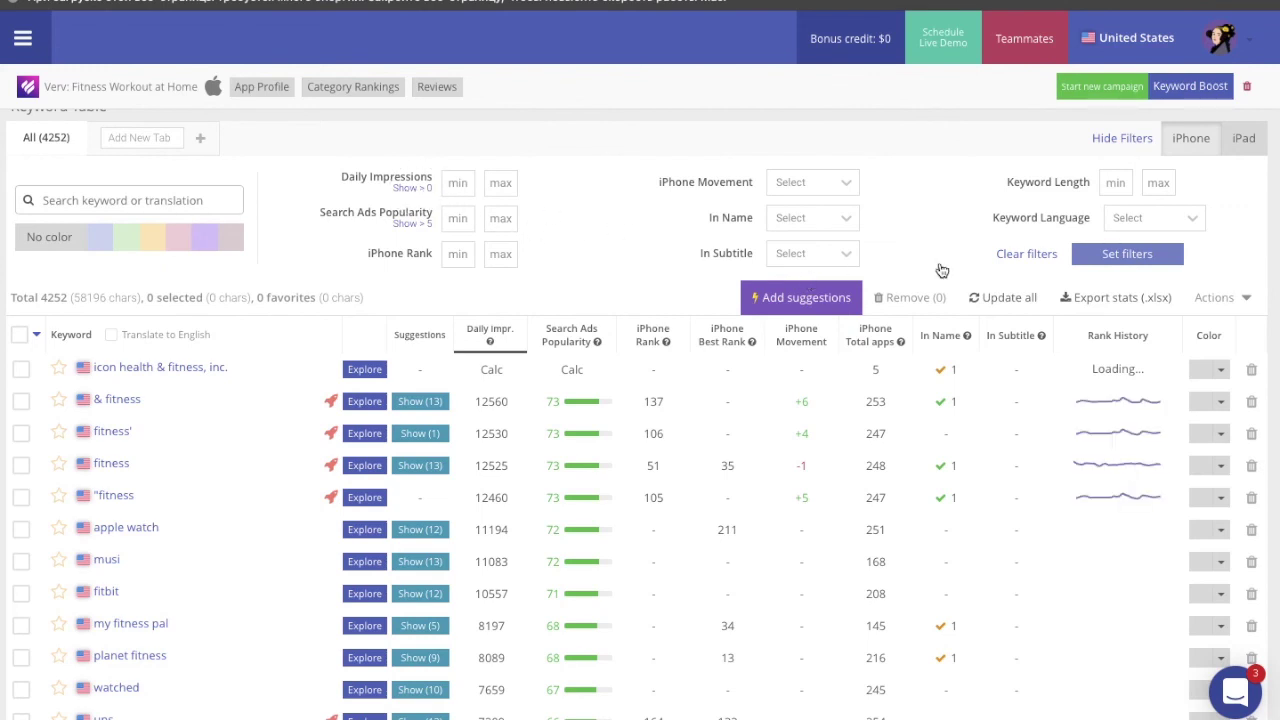
type("1")
left_click(1117, 258)
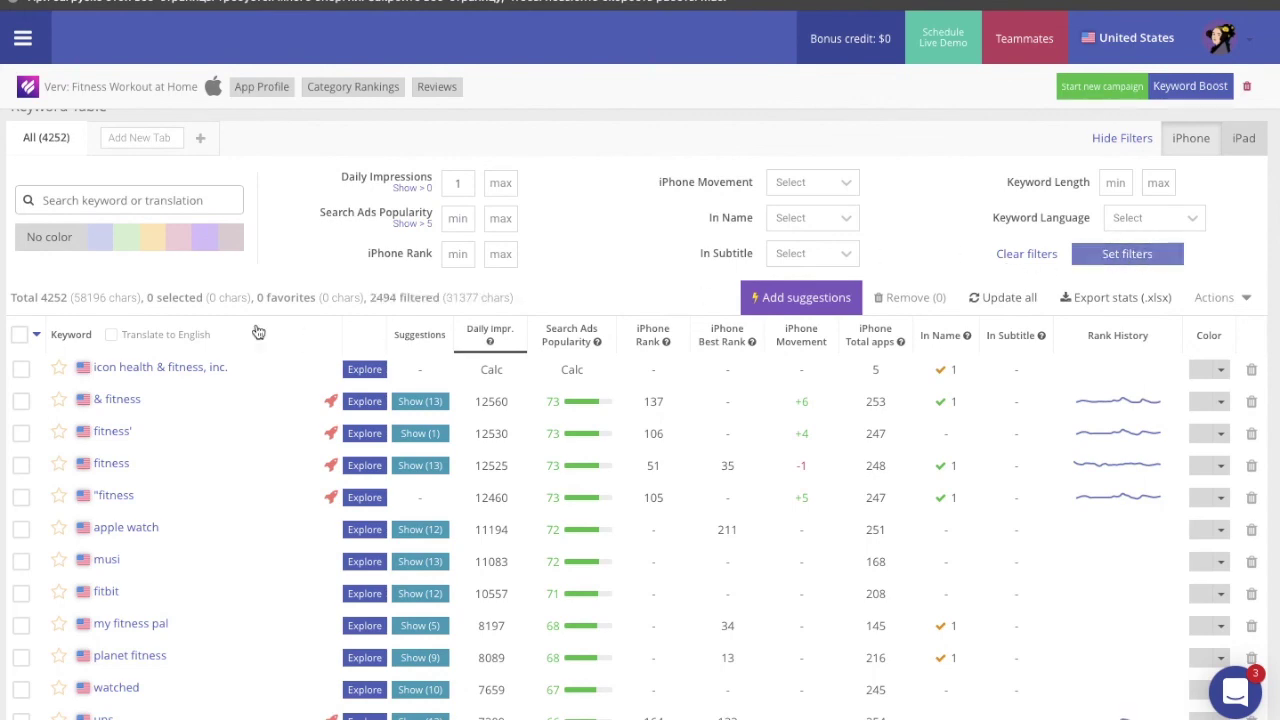
scroll(258, 332, "down", 10)
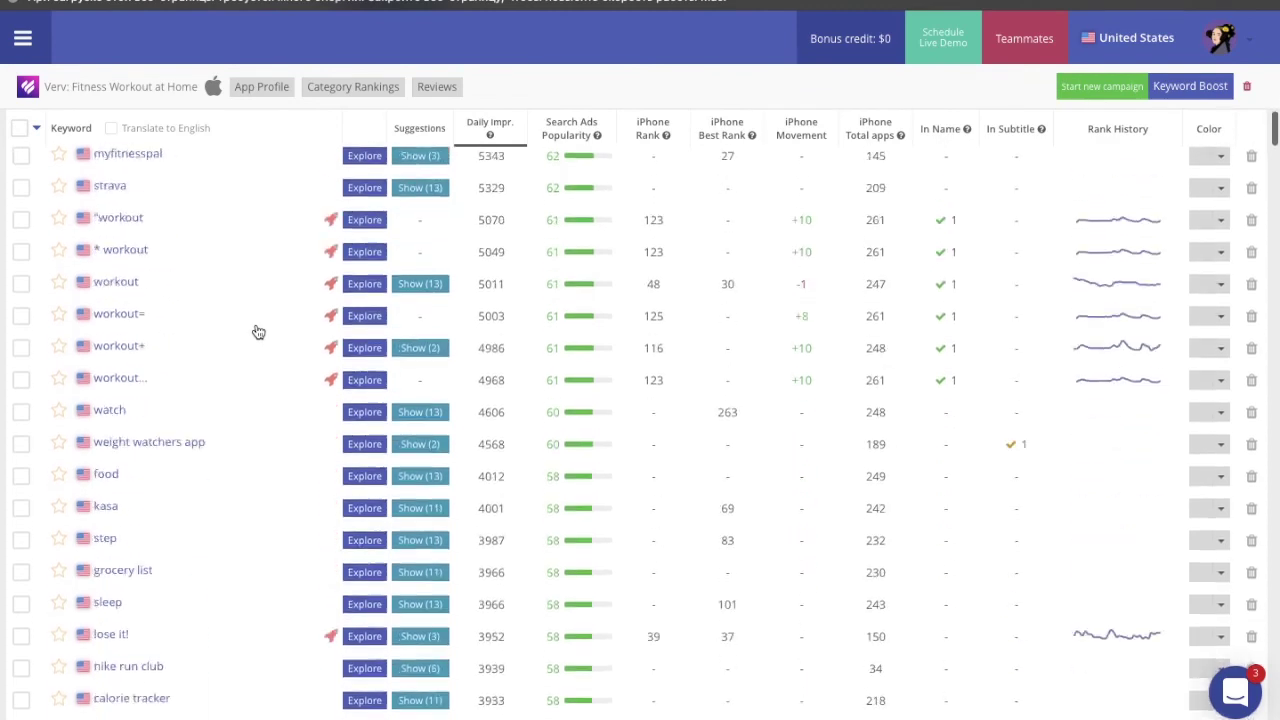
scroll(258, 332, "up", 10)
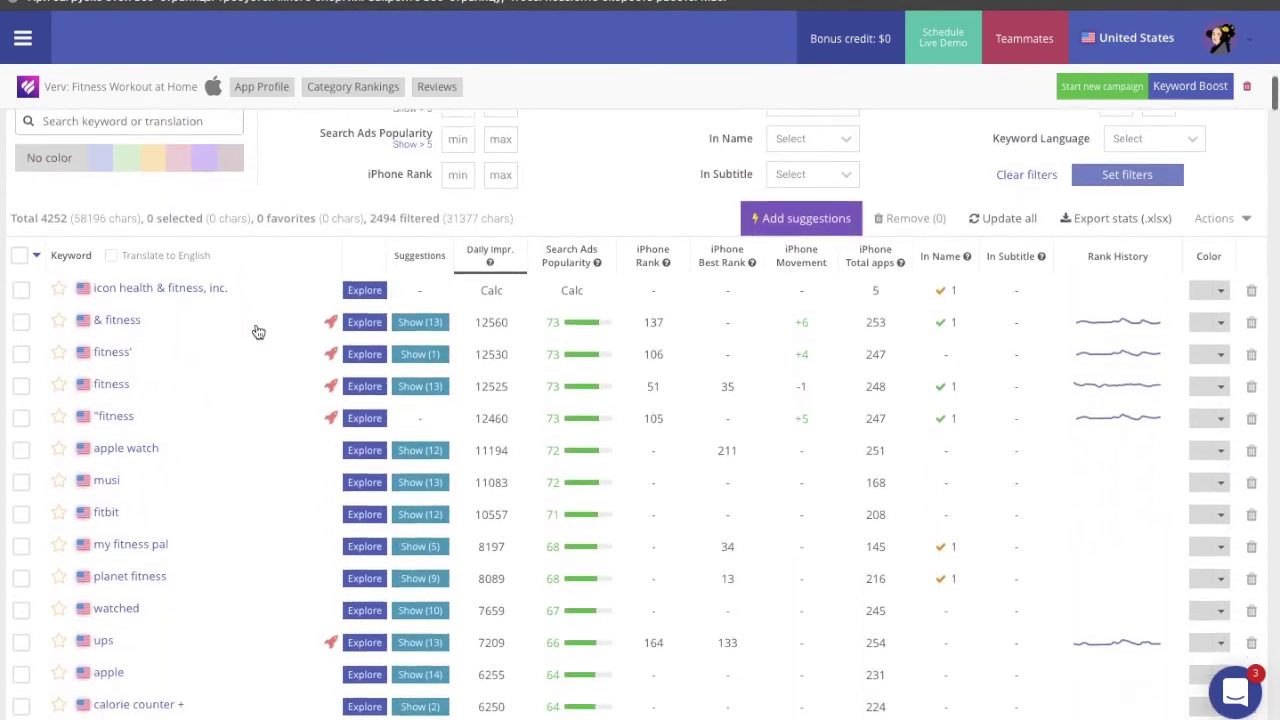
scroll(258, 332, "down", 1)
scroll(258, 332, "up", 3)
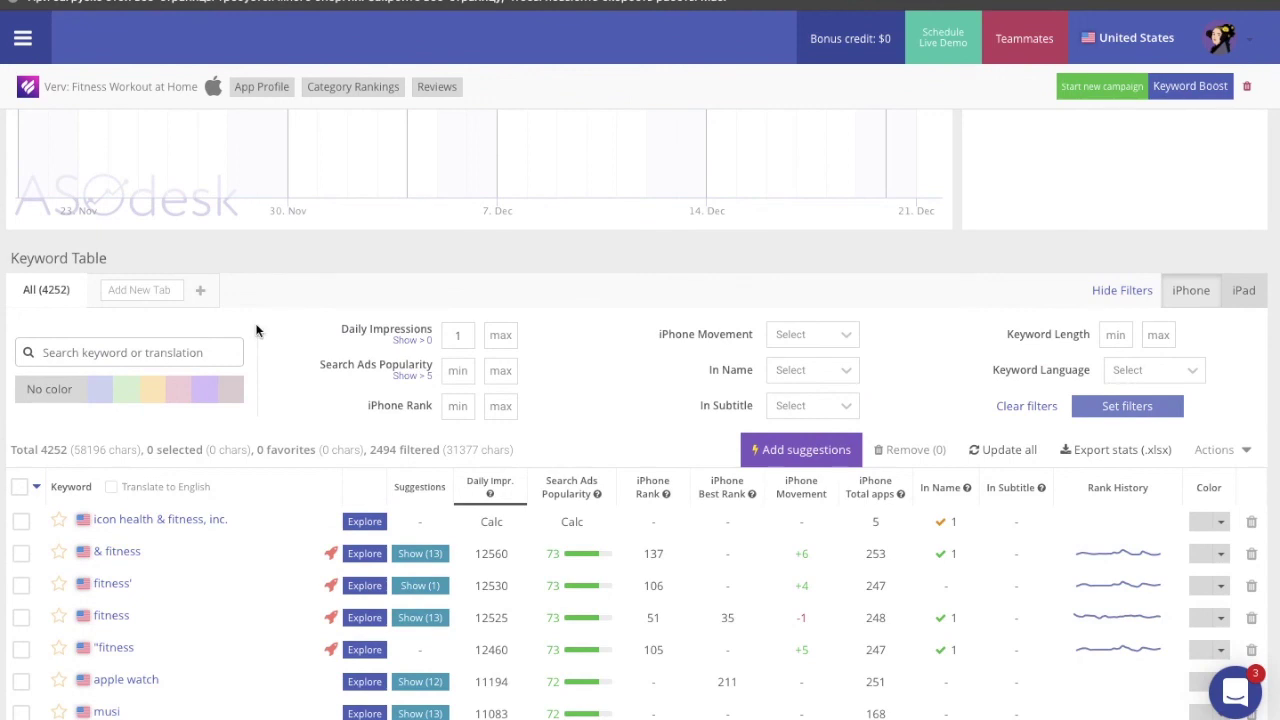
left_click(140, 291)
type("0")
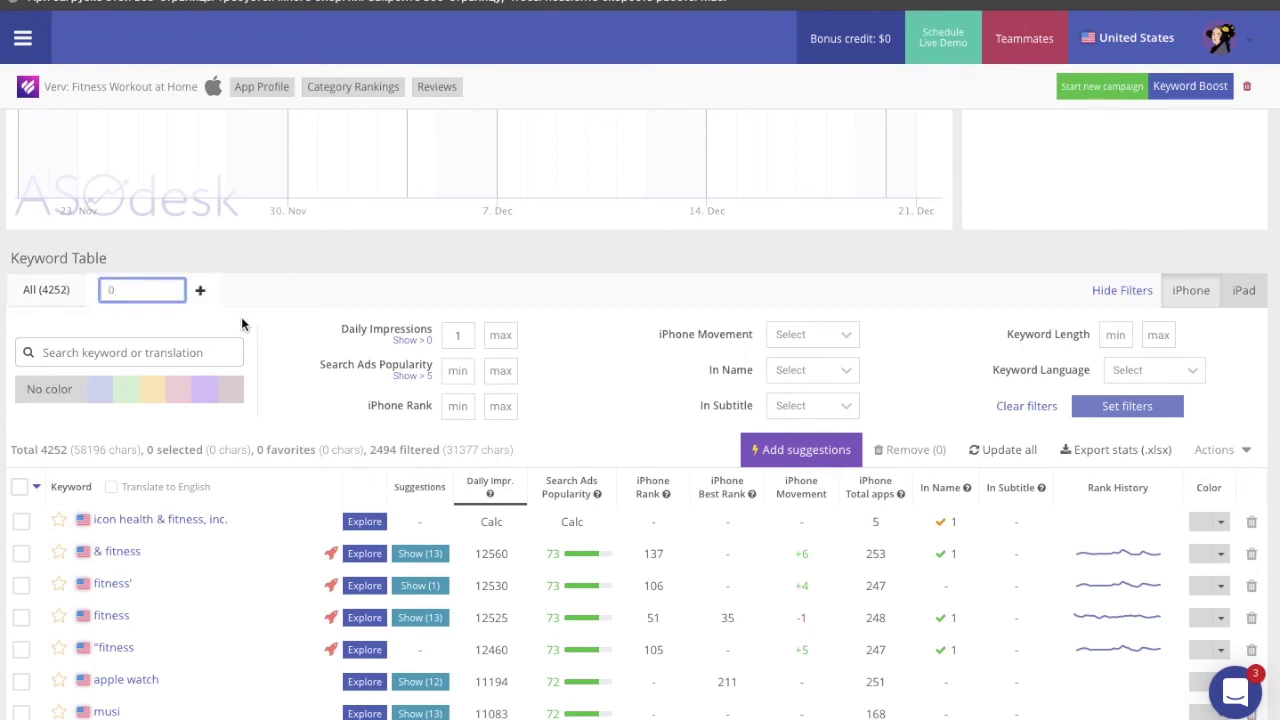
left_click(280, 333)
scroll(314, 363, "down", 3)
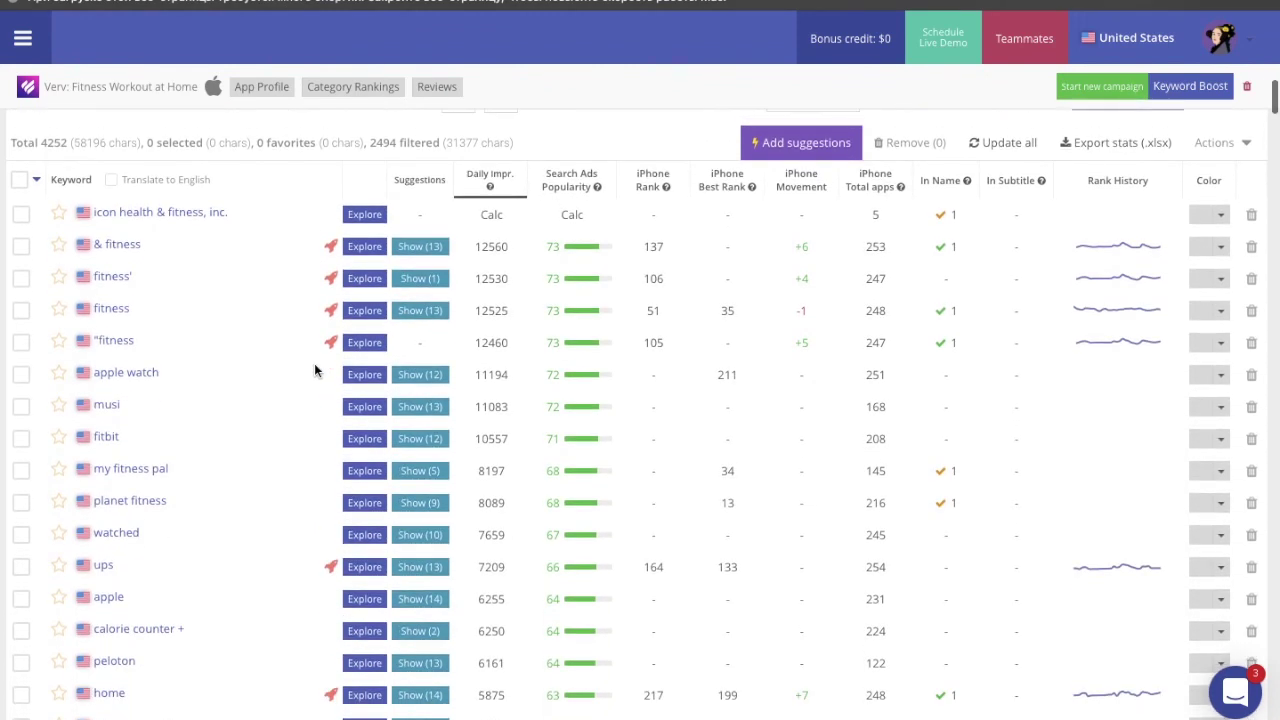
scroll(314, 363, "down", 1)
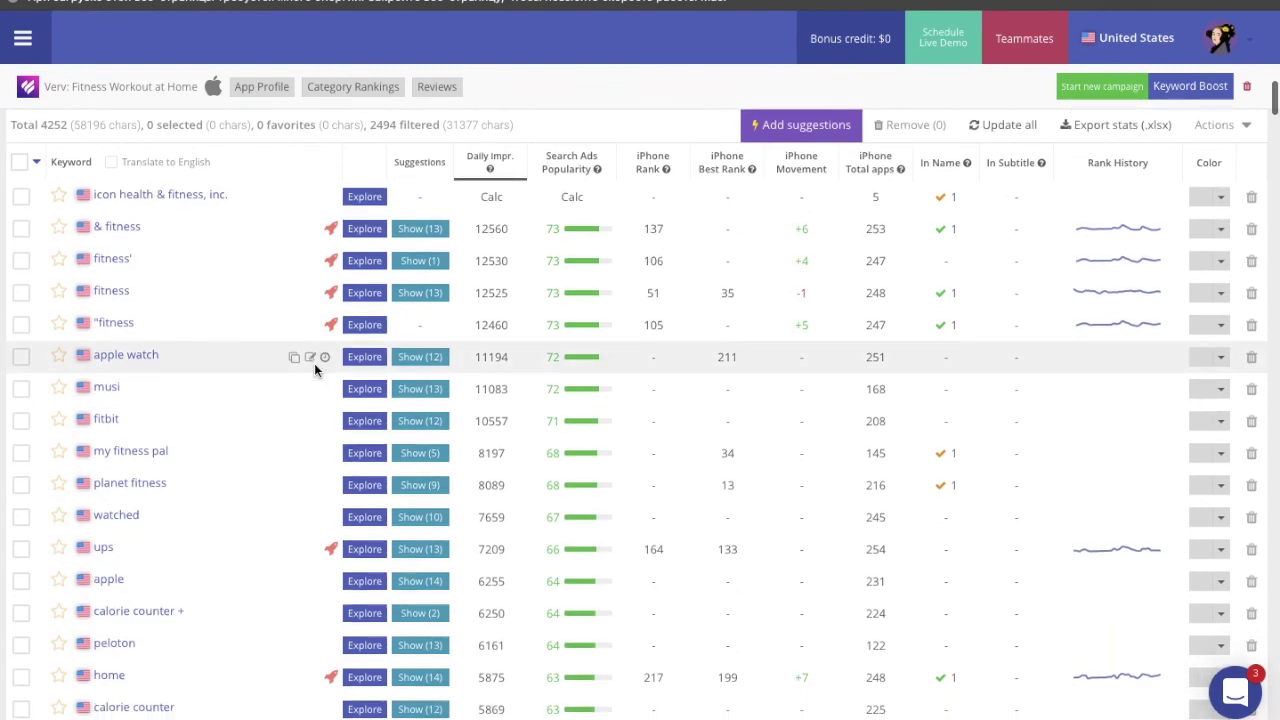